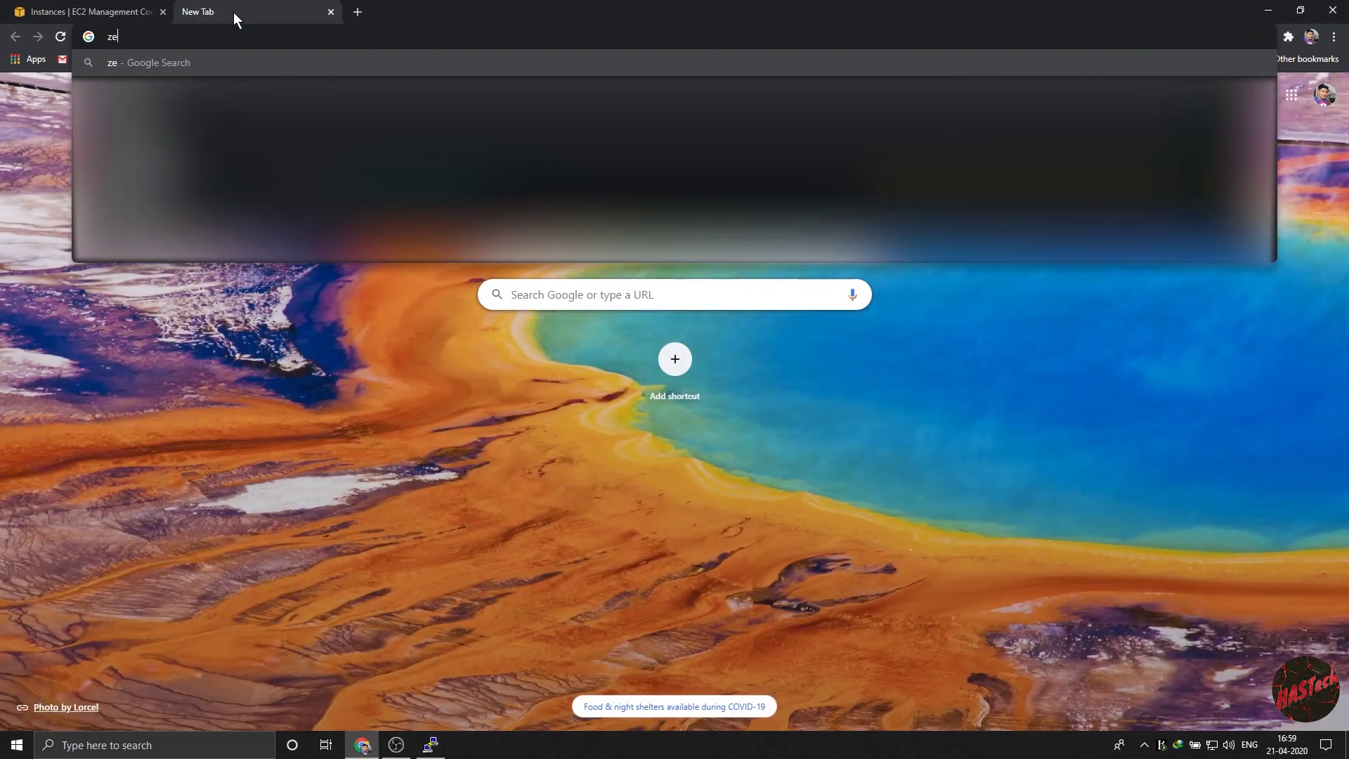
- Search the web for 'zesle' and open the ZesleCP installation guide
text(sle)
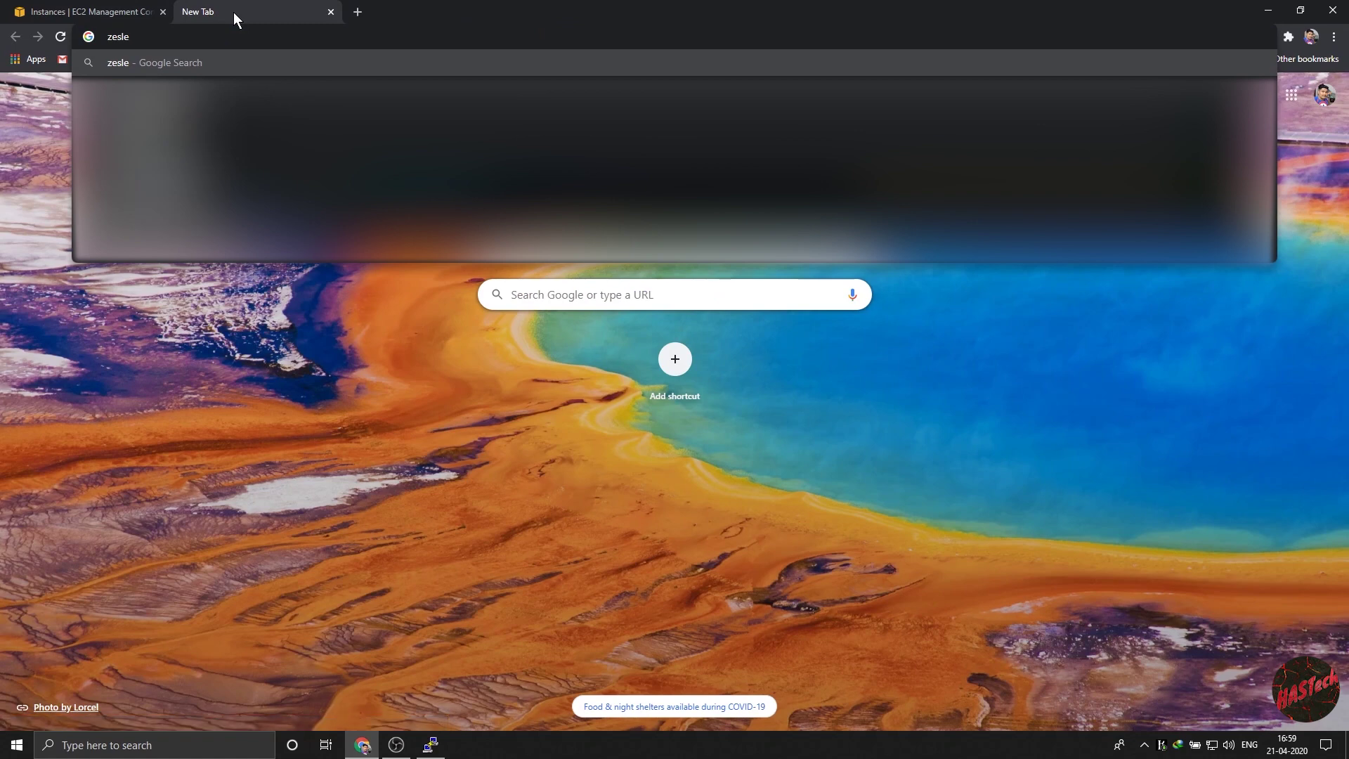
key(Return)
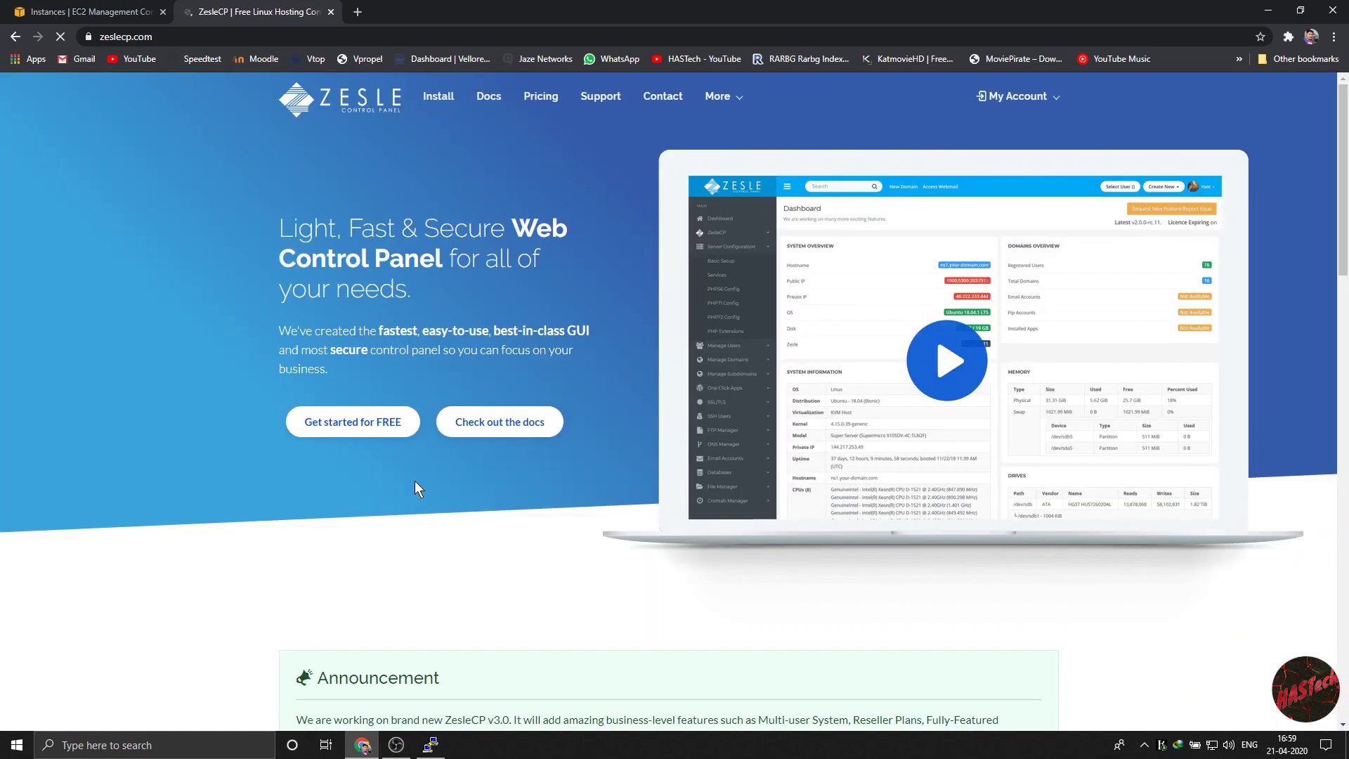
click(347, 440)
- Copy the one-line curl install command from the installation guide
scroll(454, 582, down, 3)
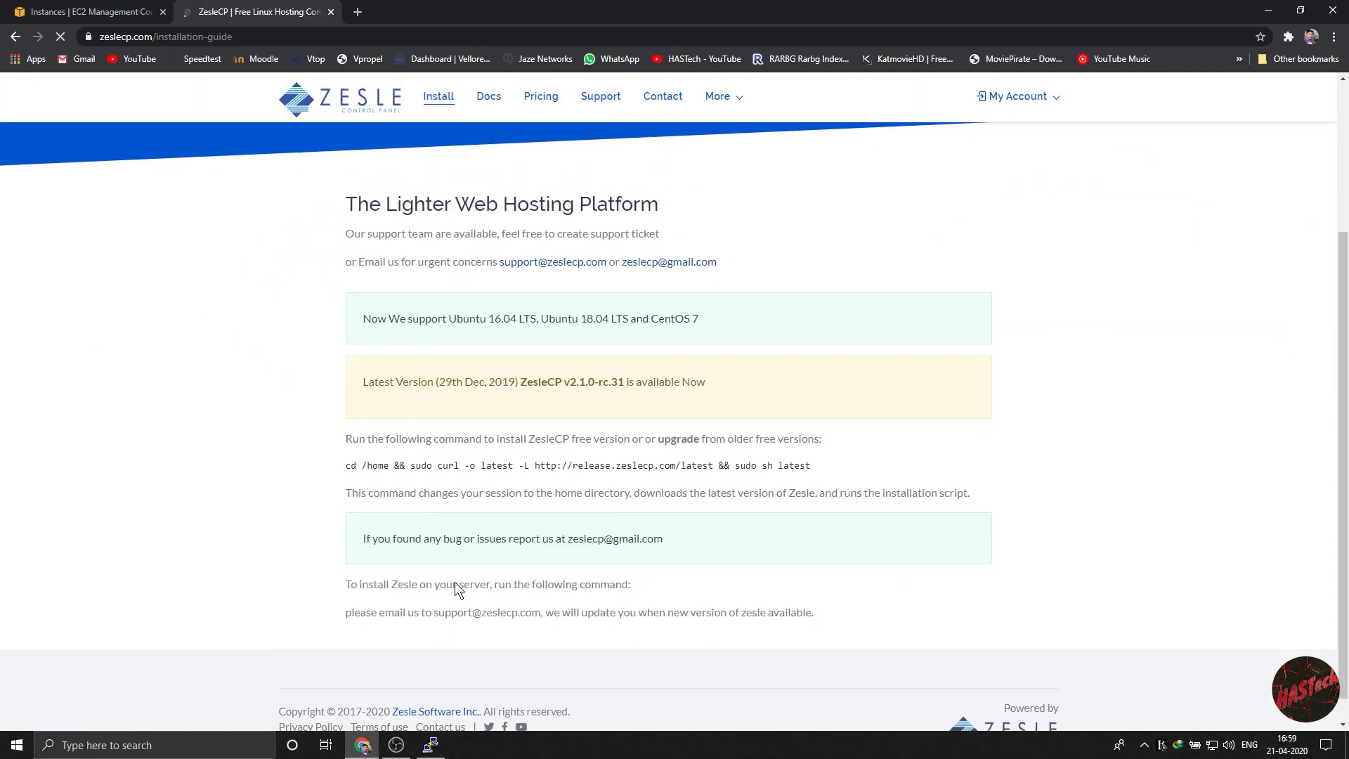
scroll(454, 581, down, 1)
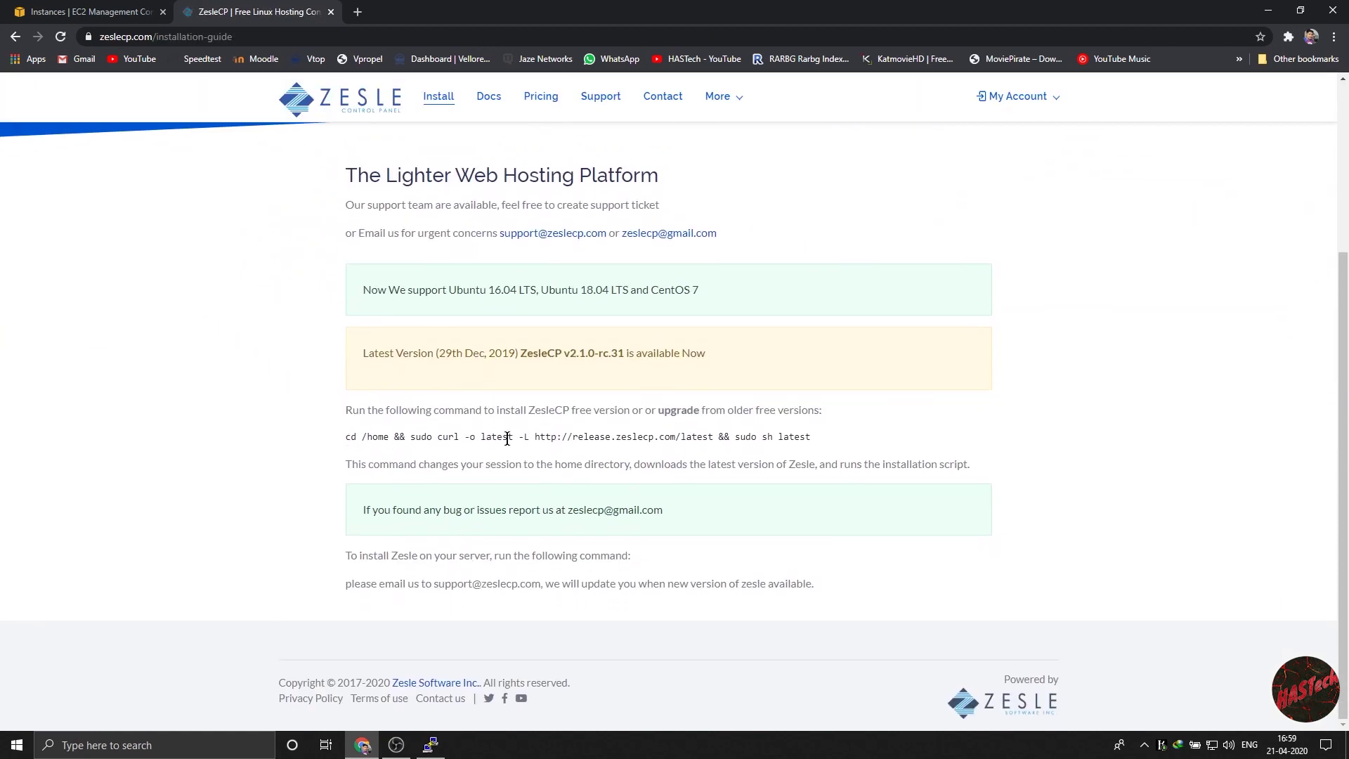
drag(346, 436, 846, 437)
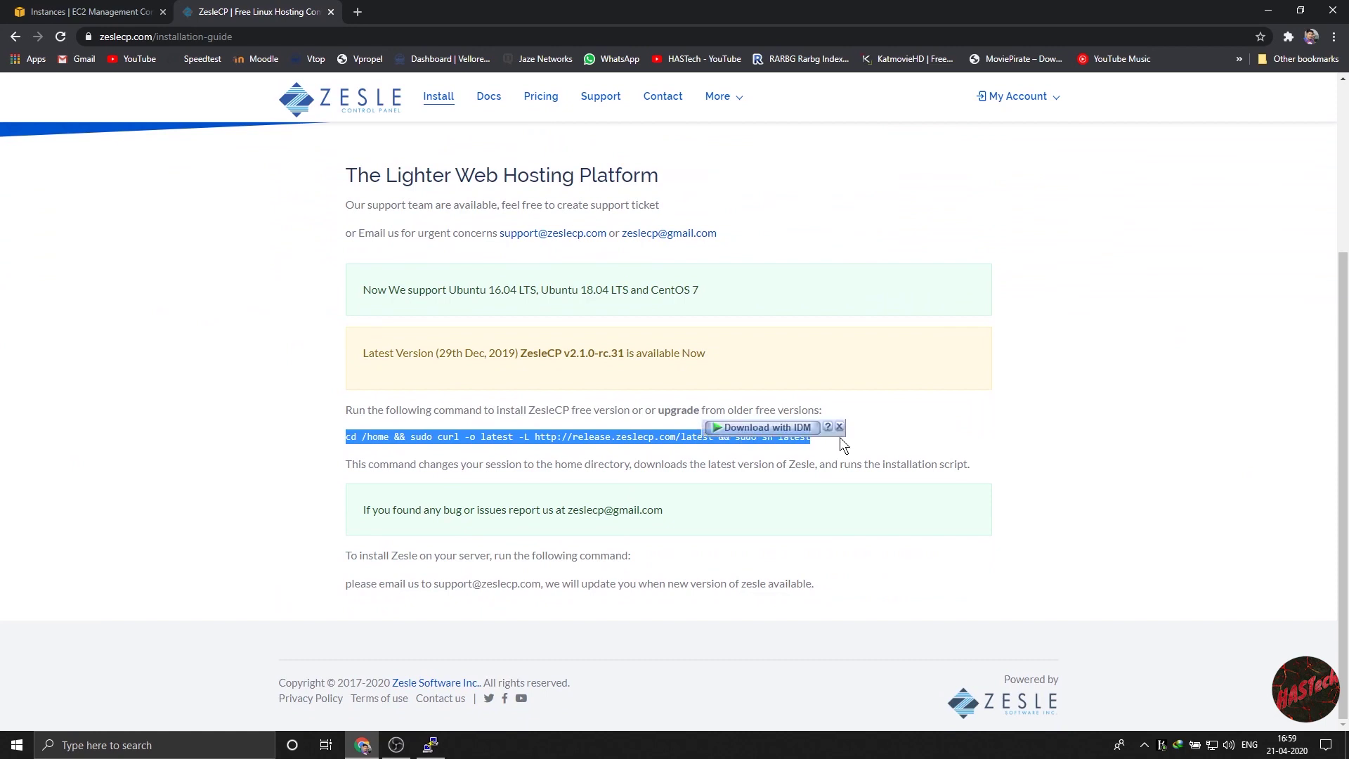
right_click(679, 441)
click(706, 450)
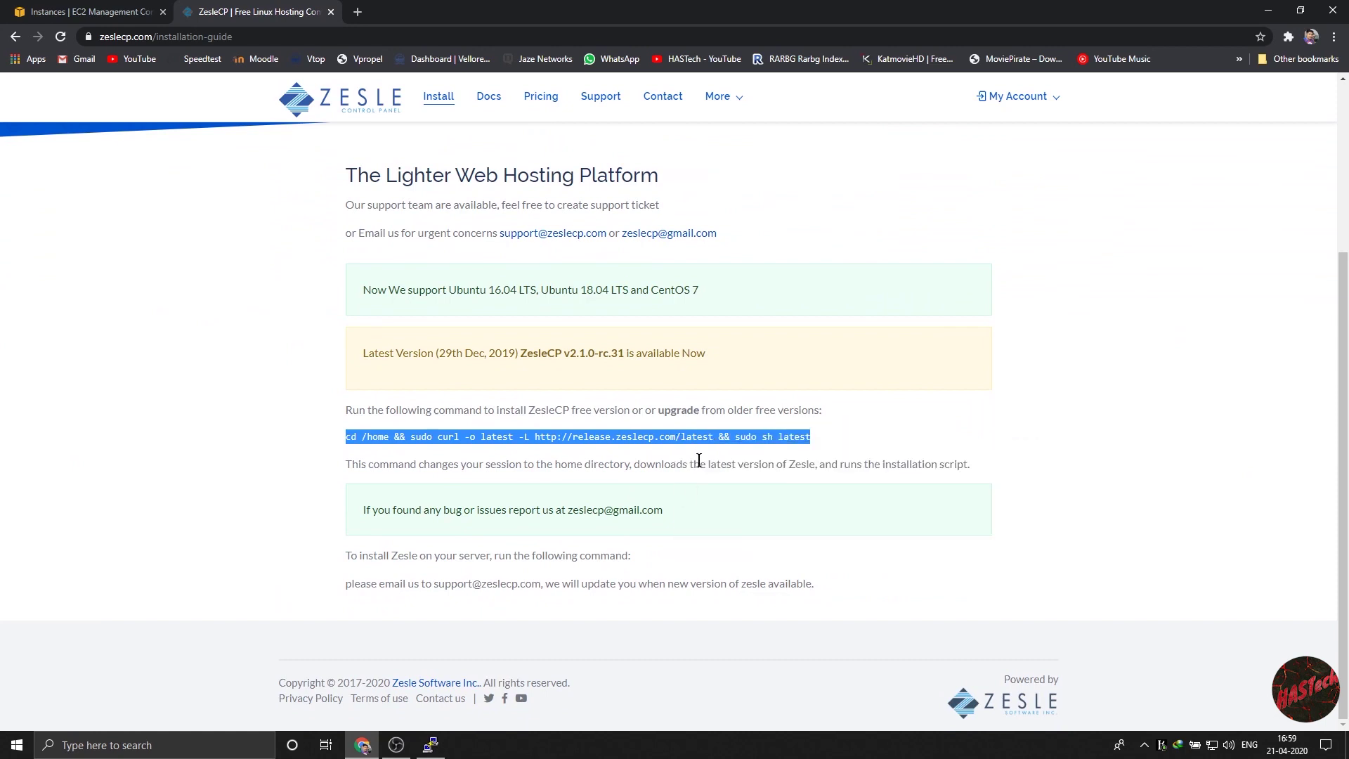
- Paste the ZesleCP install command into the server terminal and run it
click(429, 746)
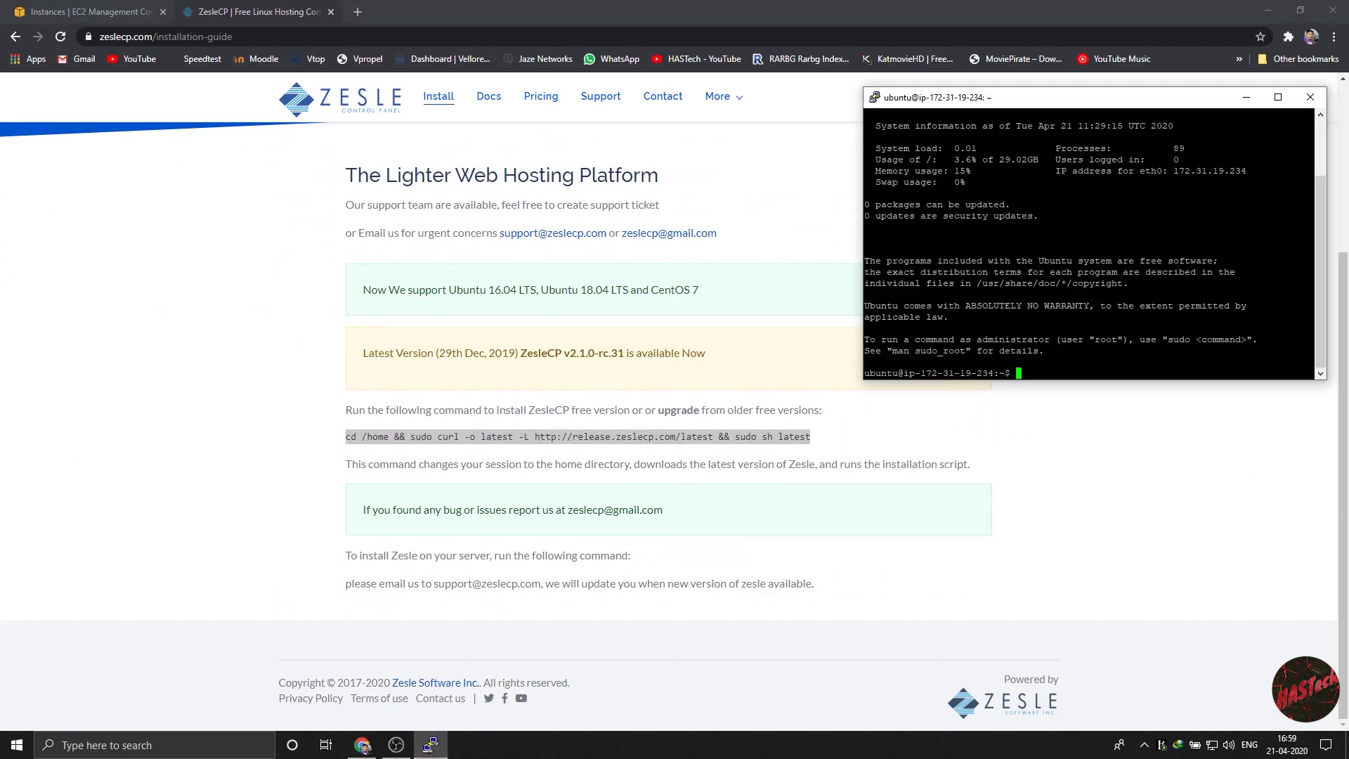
right_click(870, 369)
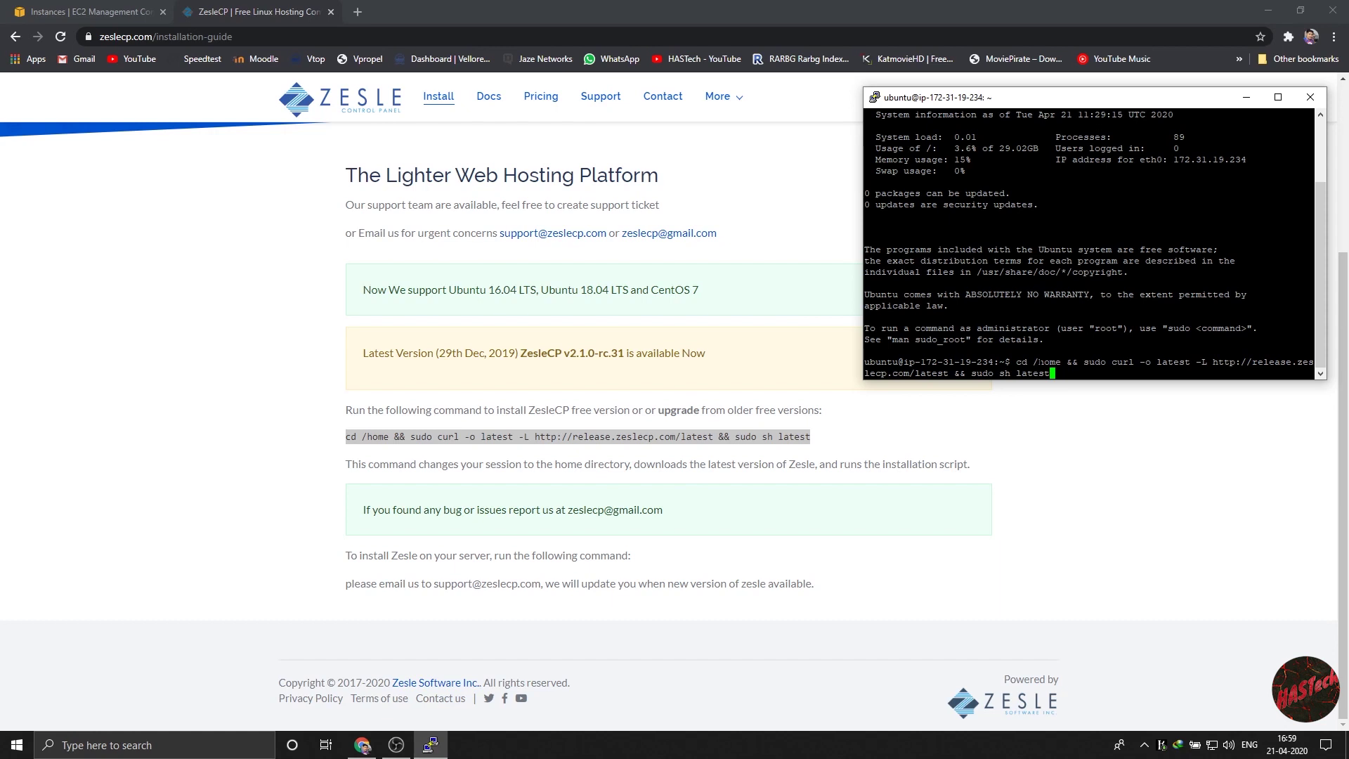
key(Return)
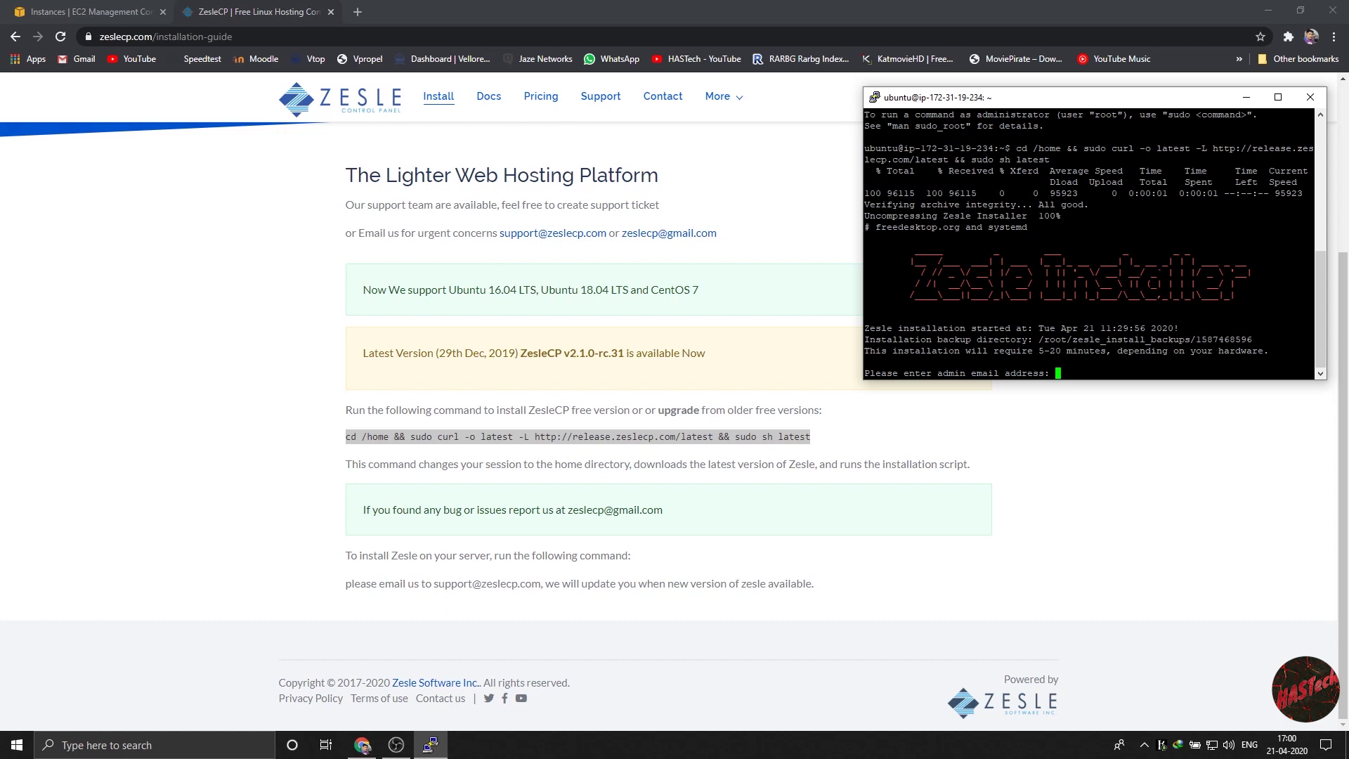
- Enter the admin e-mail at the installer prompt, then select the installation guide's address
text(hastech@)
key(BackSpace)
key(BackSpace)
key(BackSpace)
key(BackSpace)
key(BackSpace)
key(BackSpace)
key(BackSpace)
key(BackSpace)
text(coo)
key(BackSpace)
key(BackSpace)
key(BackSpace)
key(Return)
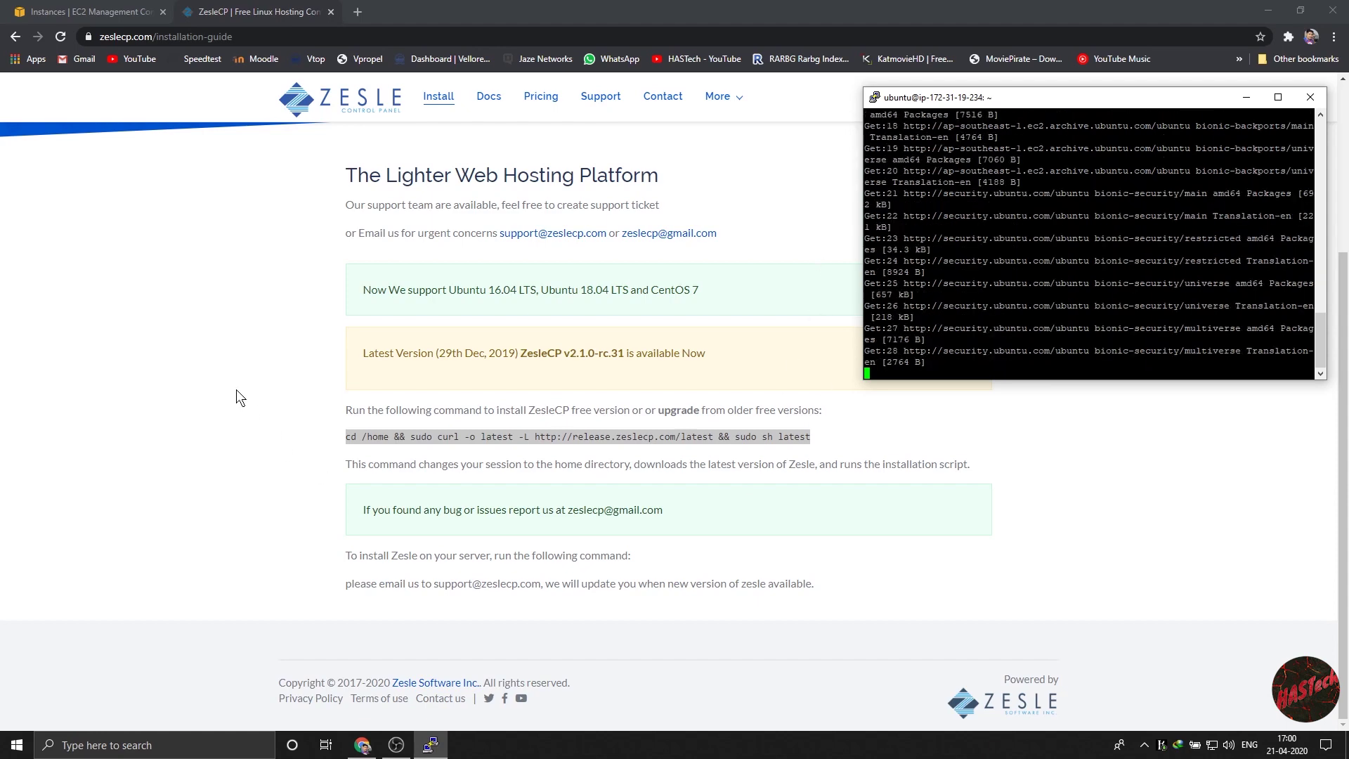
click(534, 415)
click(232, 35)
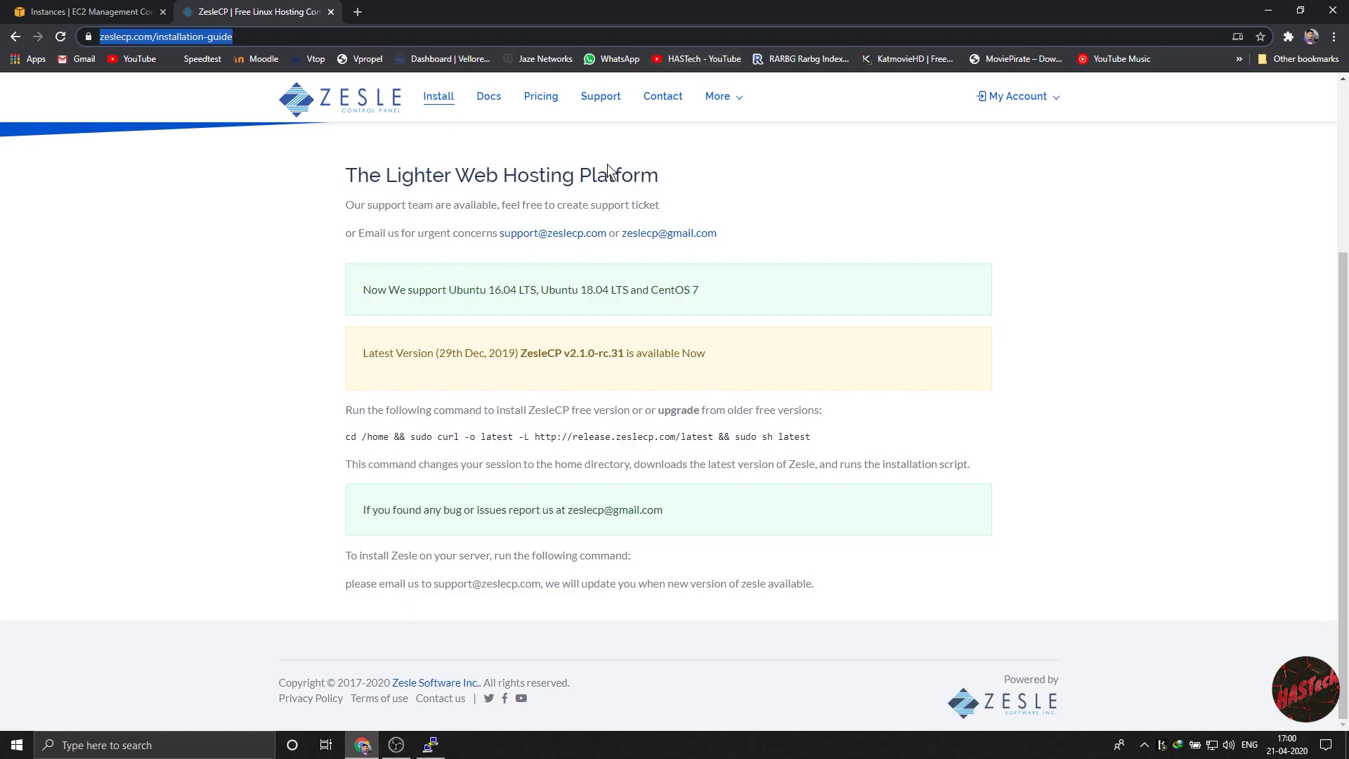
- Open the installation guide in a private window and reach the ZesleCP sign-up form
key(ctrl+shift+n)
key(ctrl+v)
key(Return)
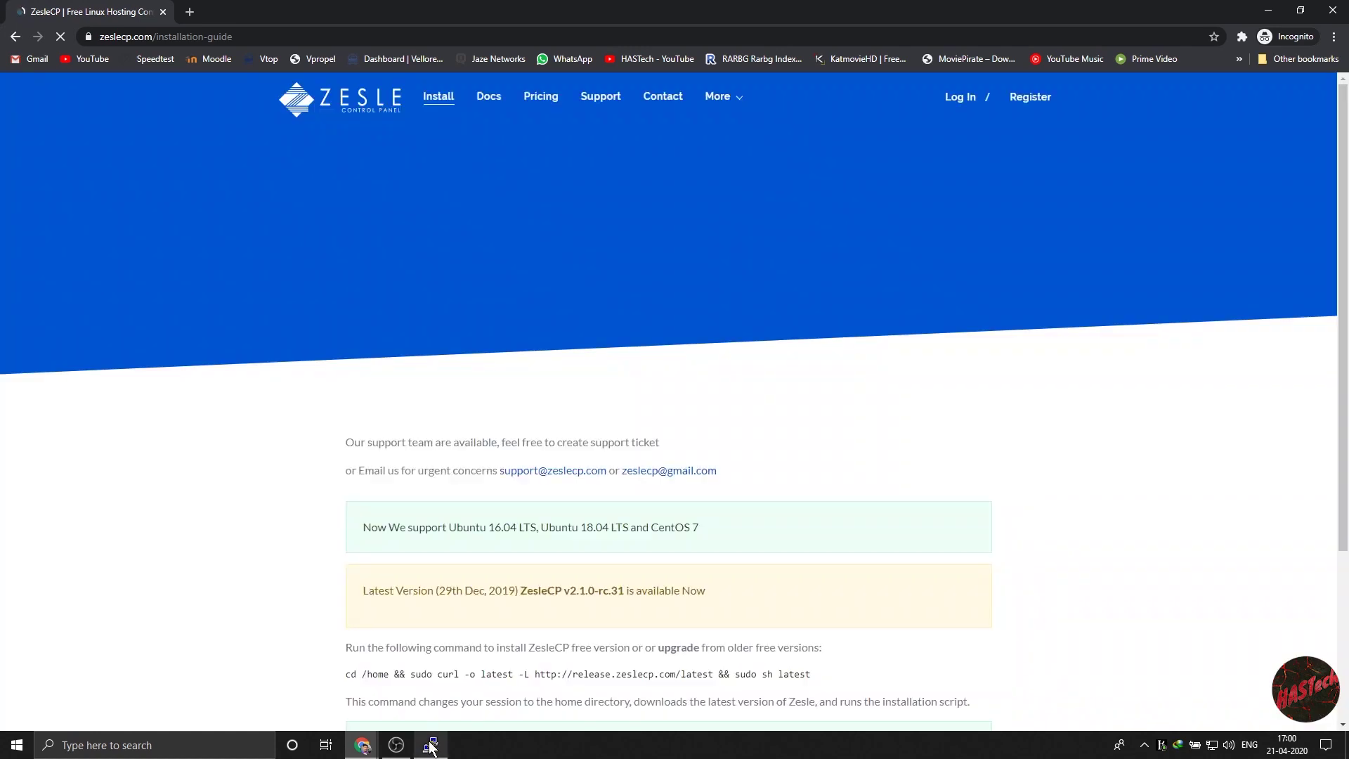
click(430, 745)
scroll(645, 373, down, 3)
scroll(645, 380, up, 3)
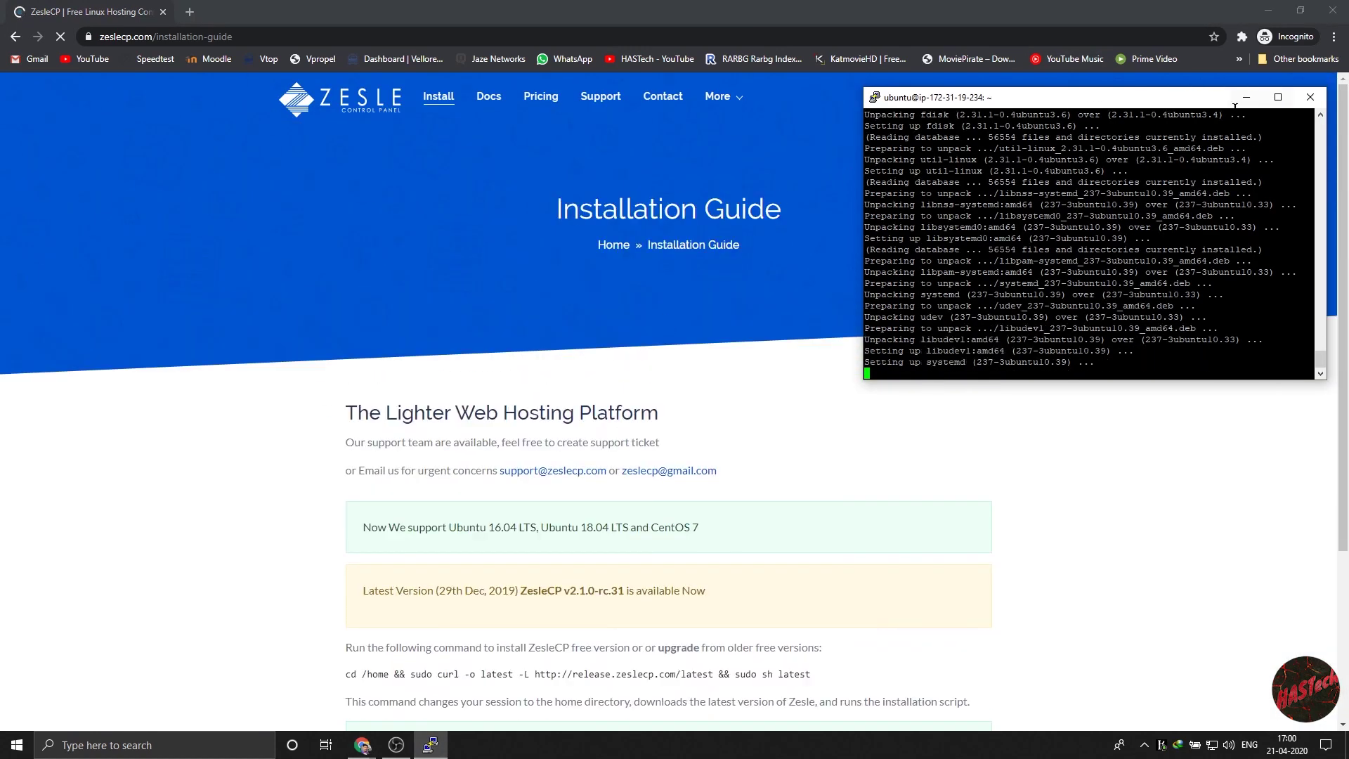
click(1245, 97)
click(951, 97)
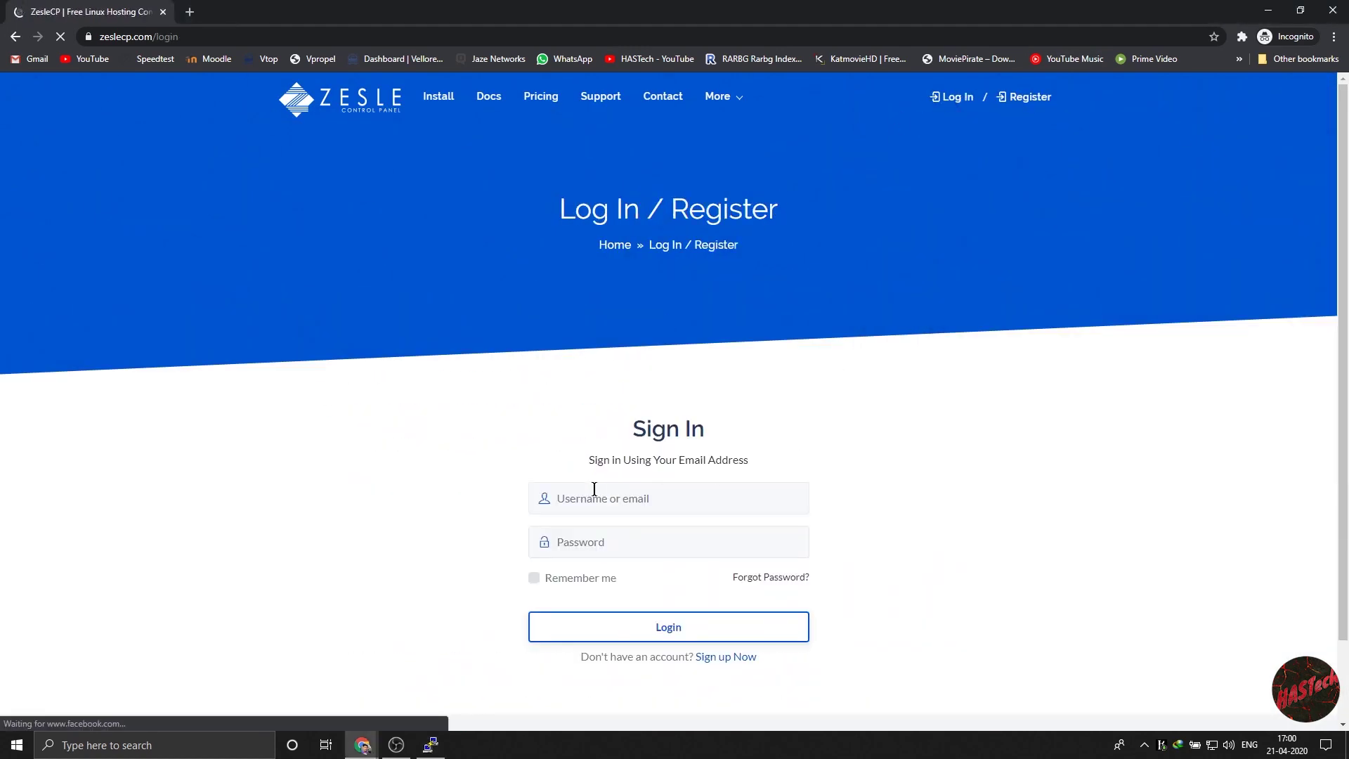
click(606, 506)
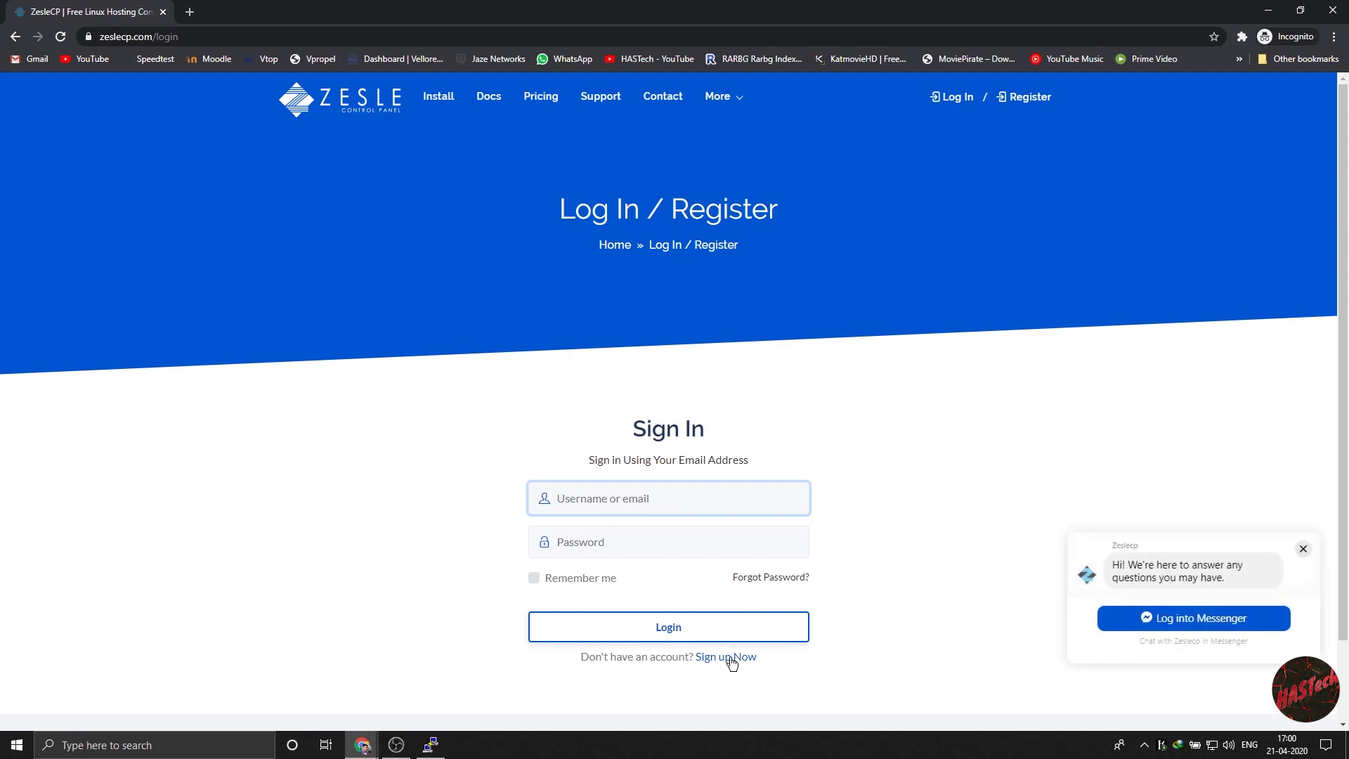
click(753, 661)
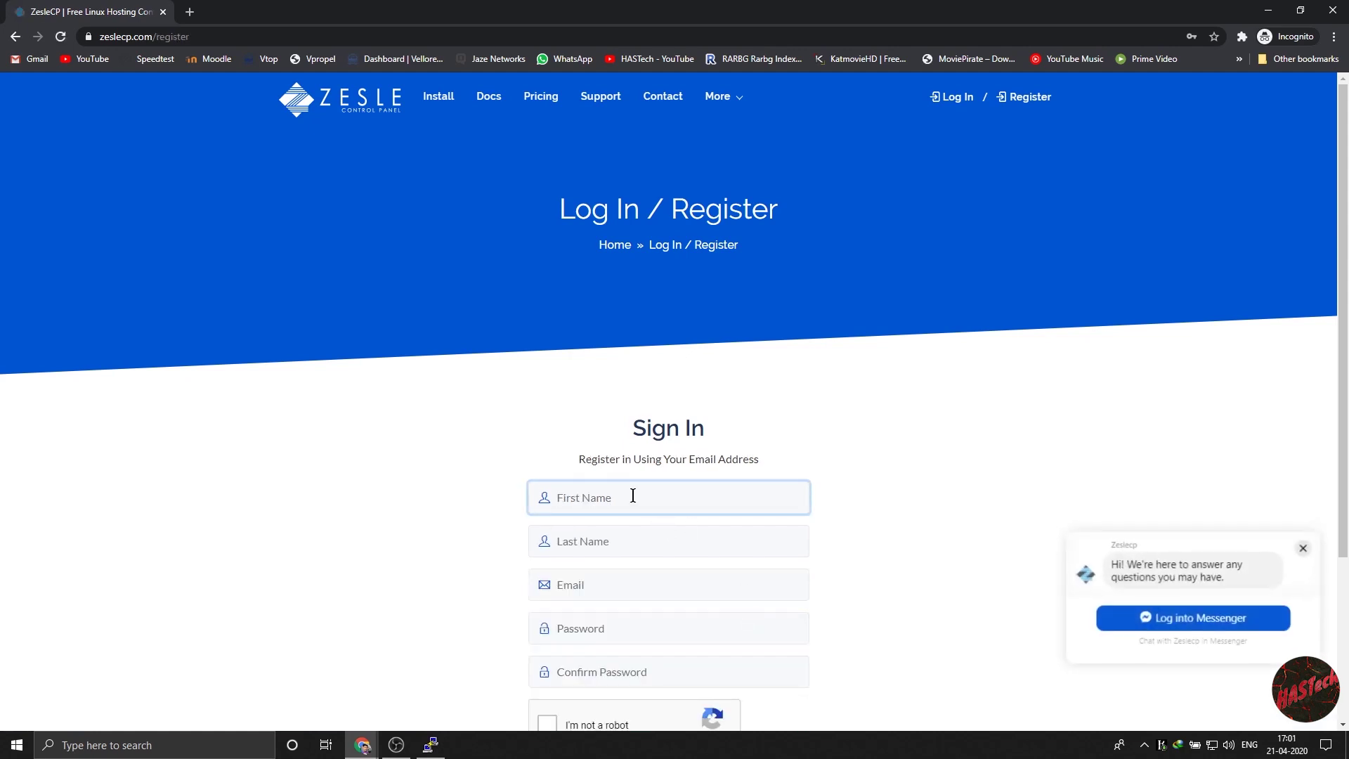
- Fill in first name, last name, e-mail and password twice, pass reCAPTCHA, and register
text(hastech)
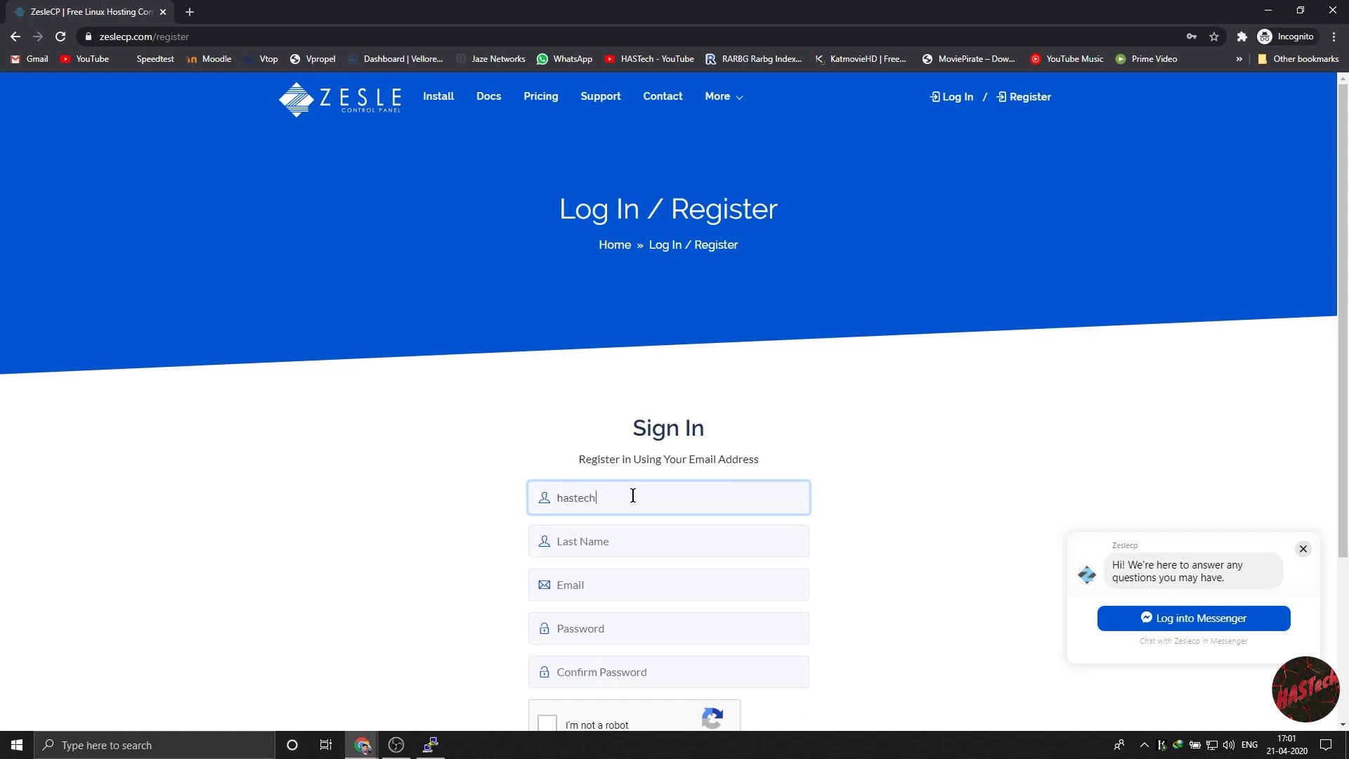
key(Tab)
text(Techguru)
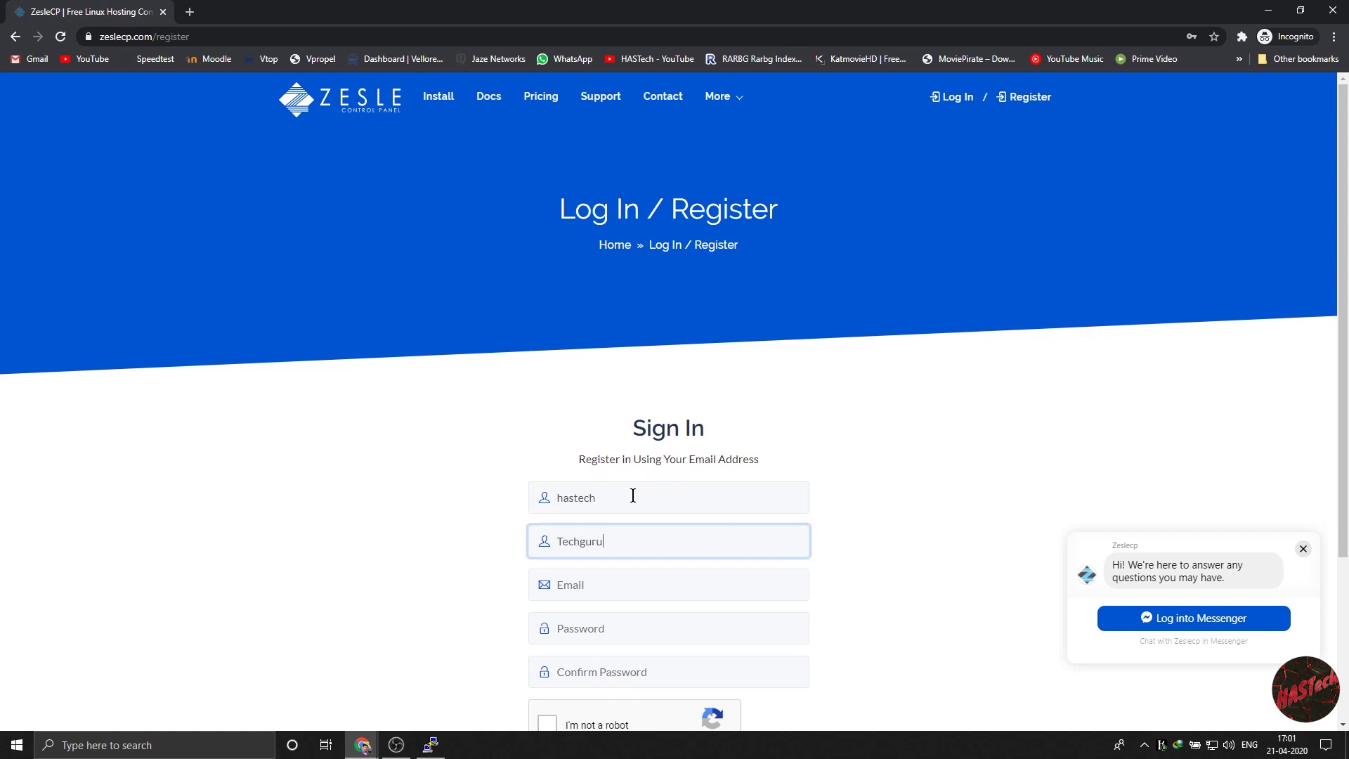
key(Tab)
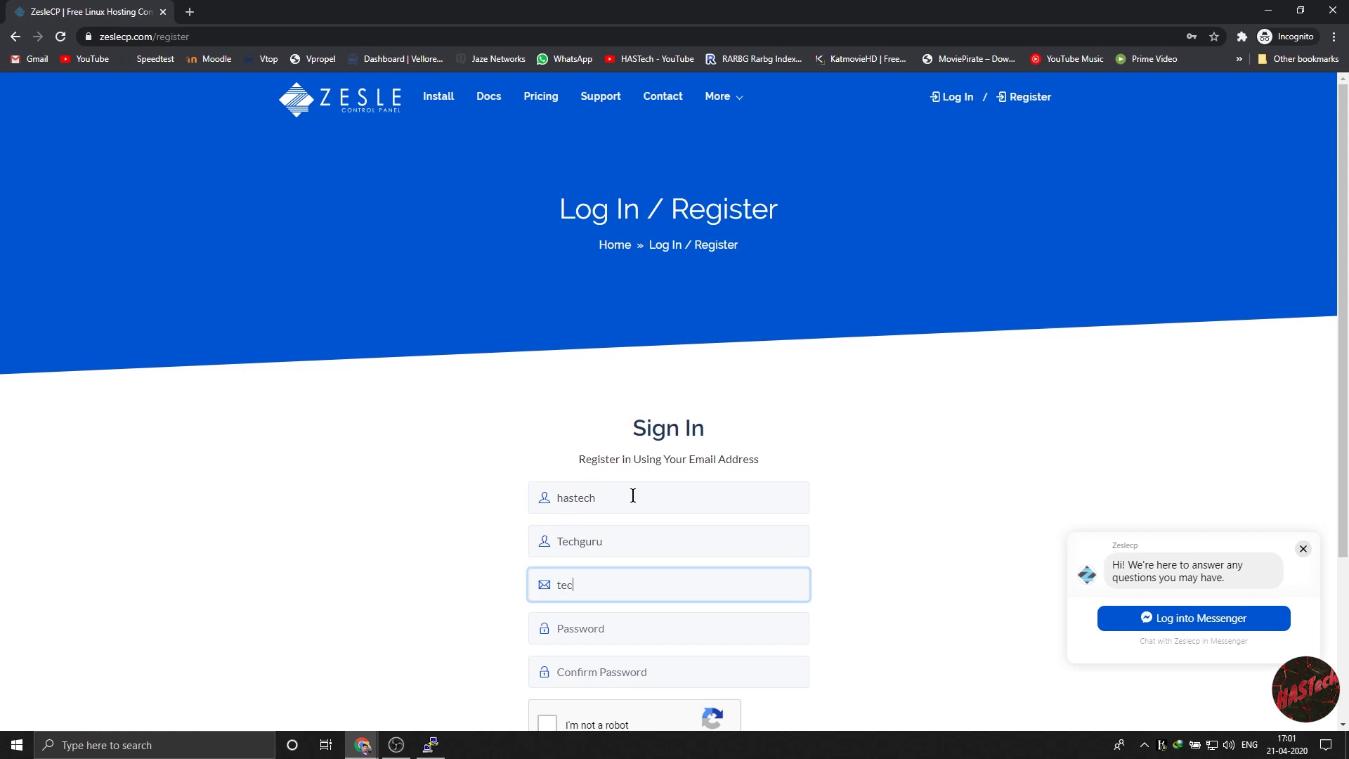
key(Tab)
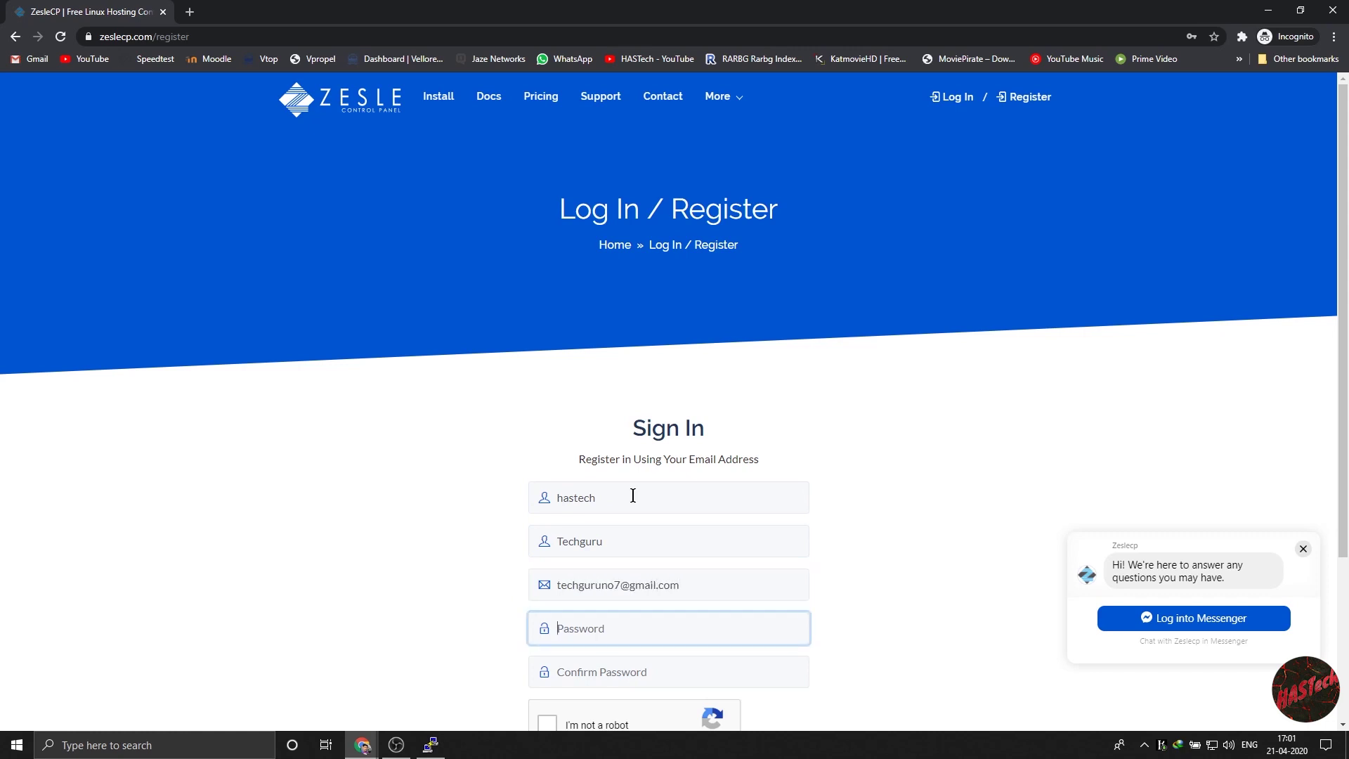
text(*************)
key(Tab)
text(*************)
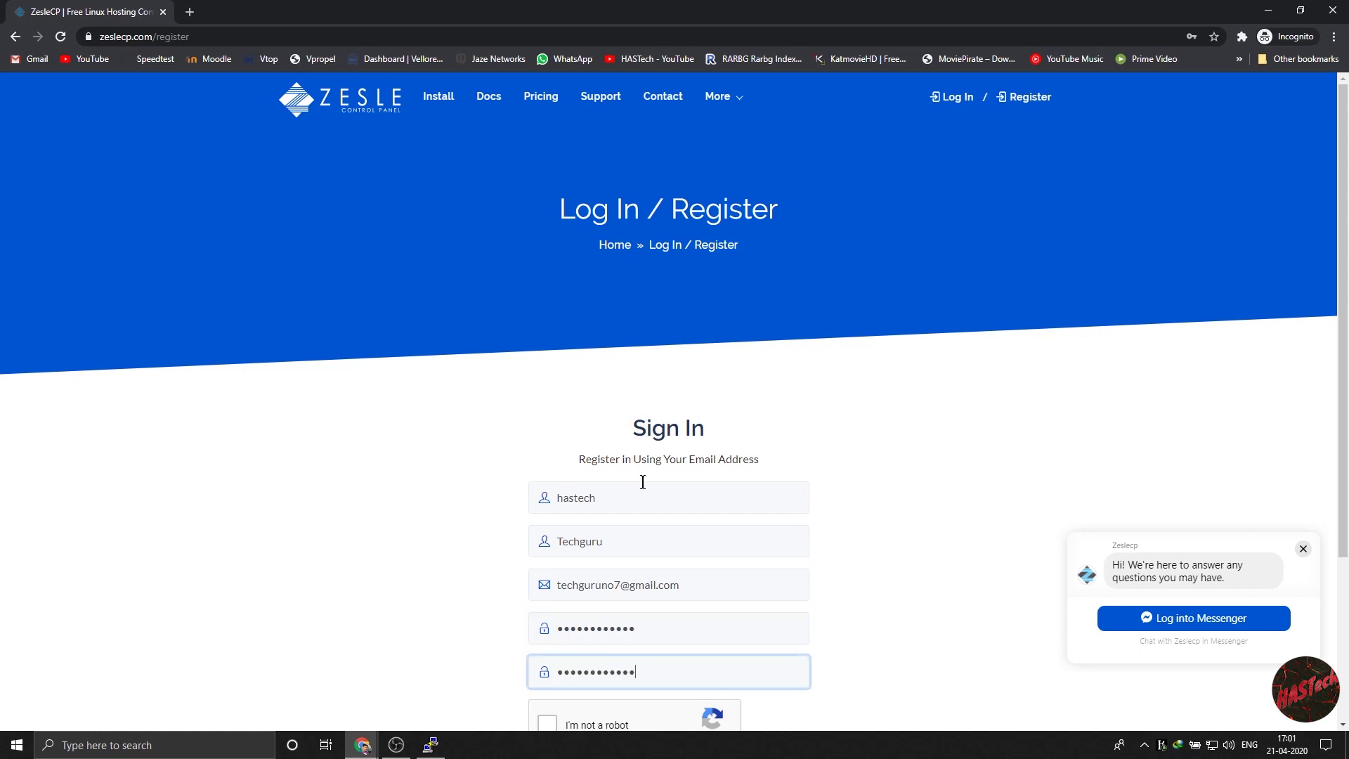
scroll(604, 520, down, 2)
click(542, 582)
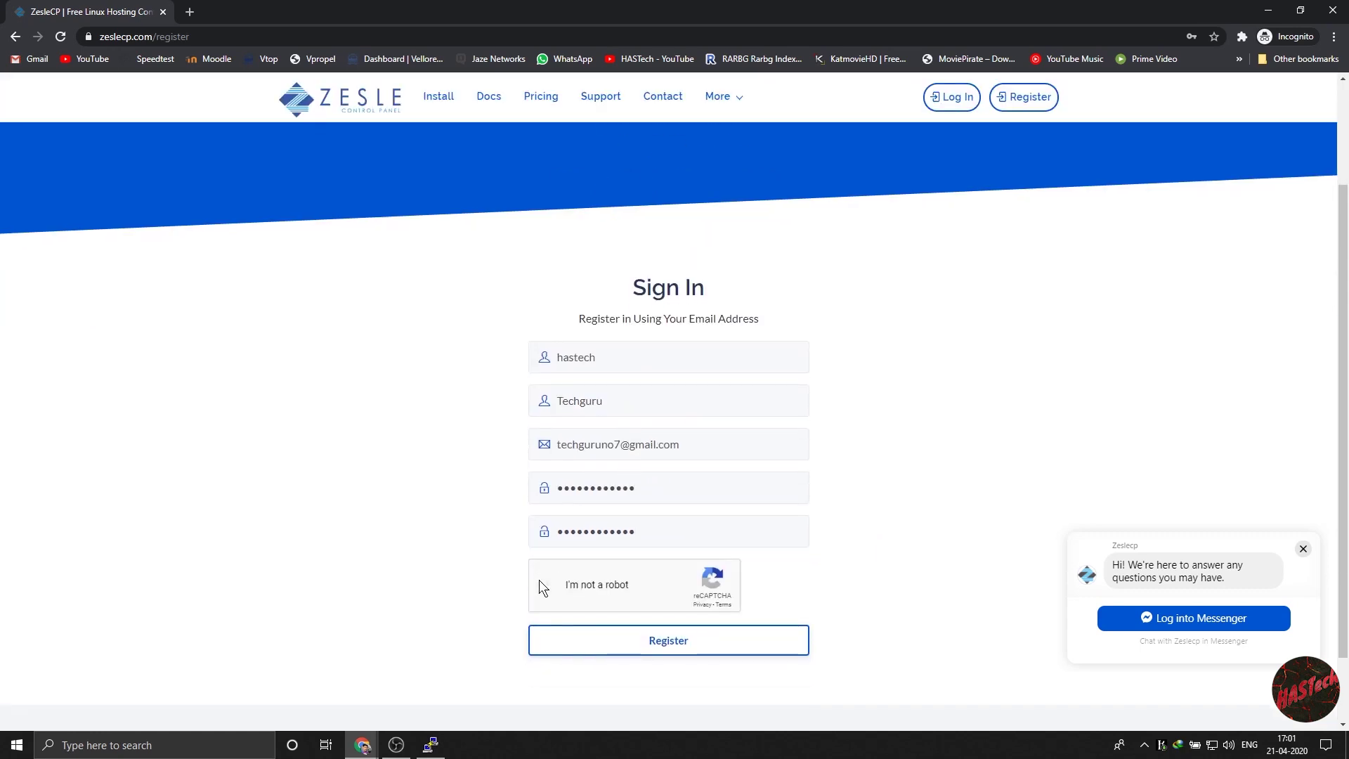
click(598, 634)
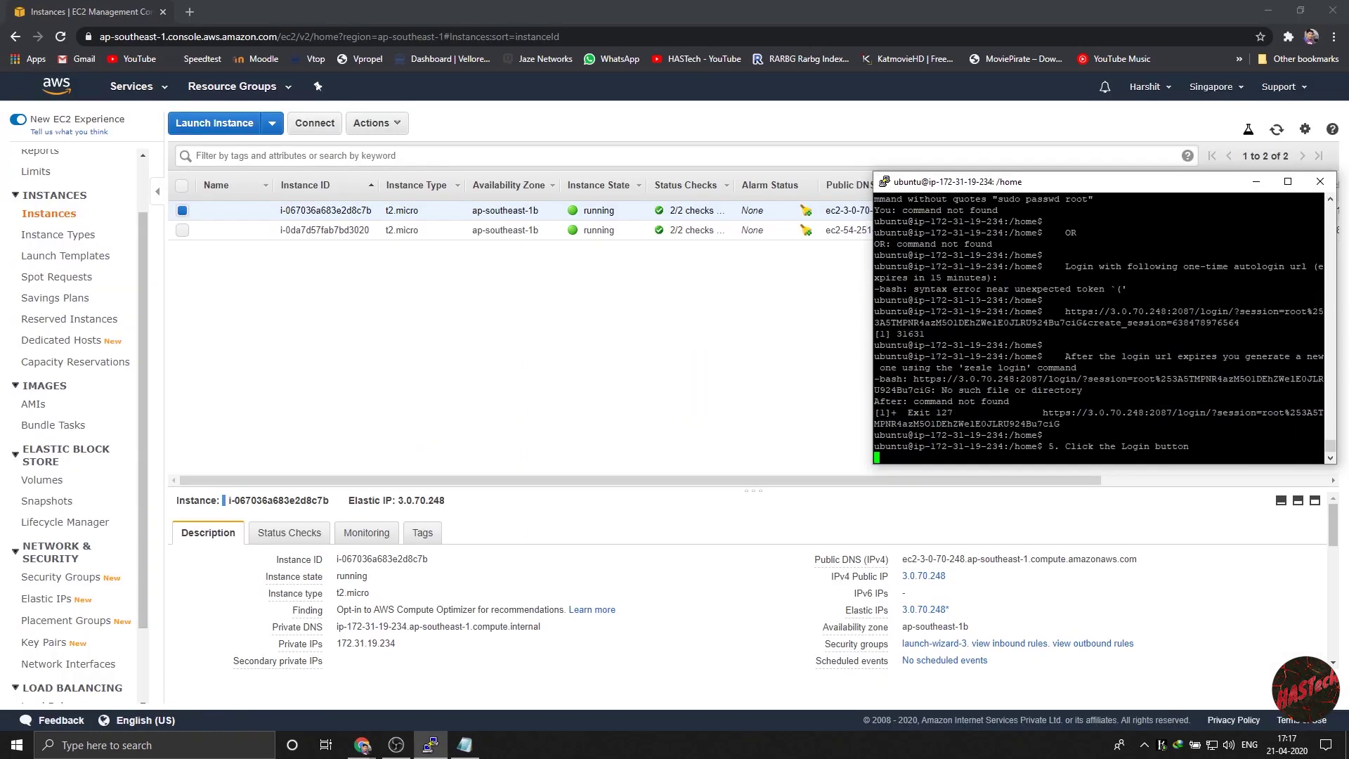
scroll(976, 293, up, 10)
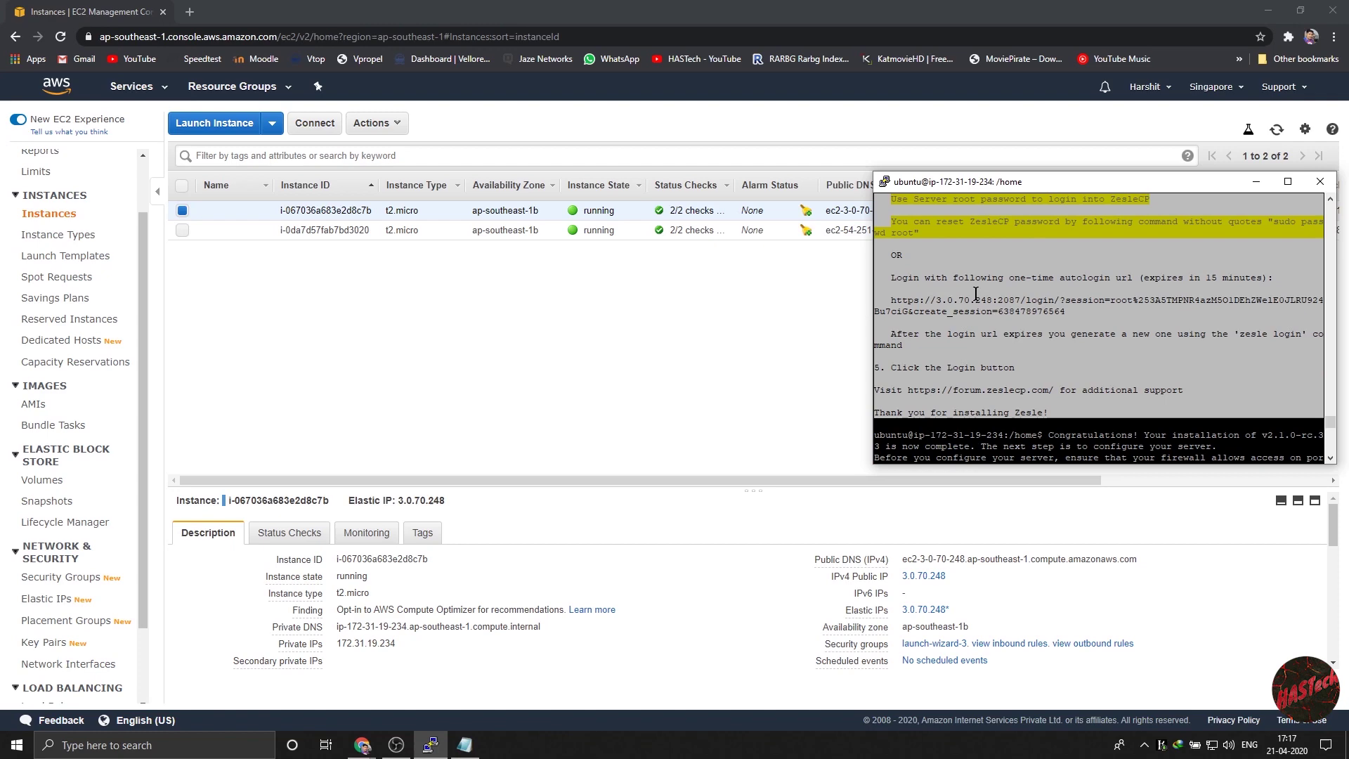
scroll(973, 309, down, 8)
scroll(968, 333, up, 4)
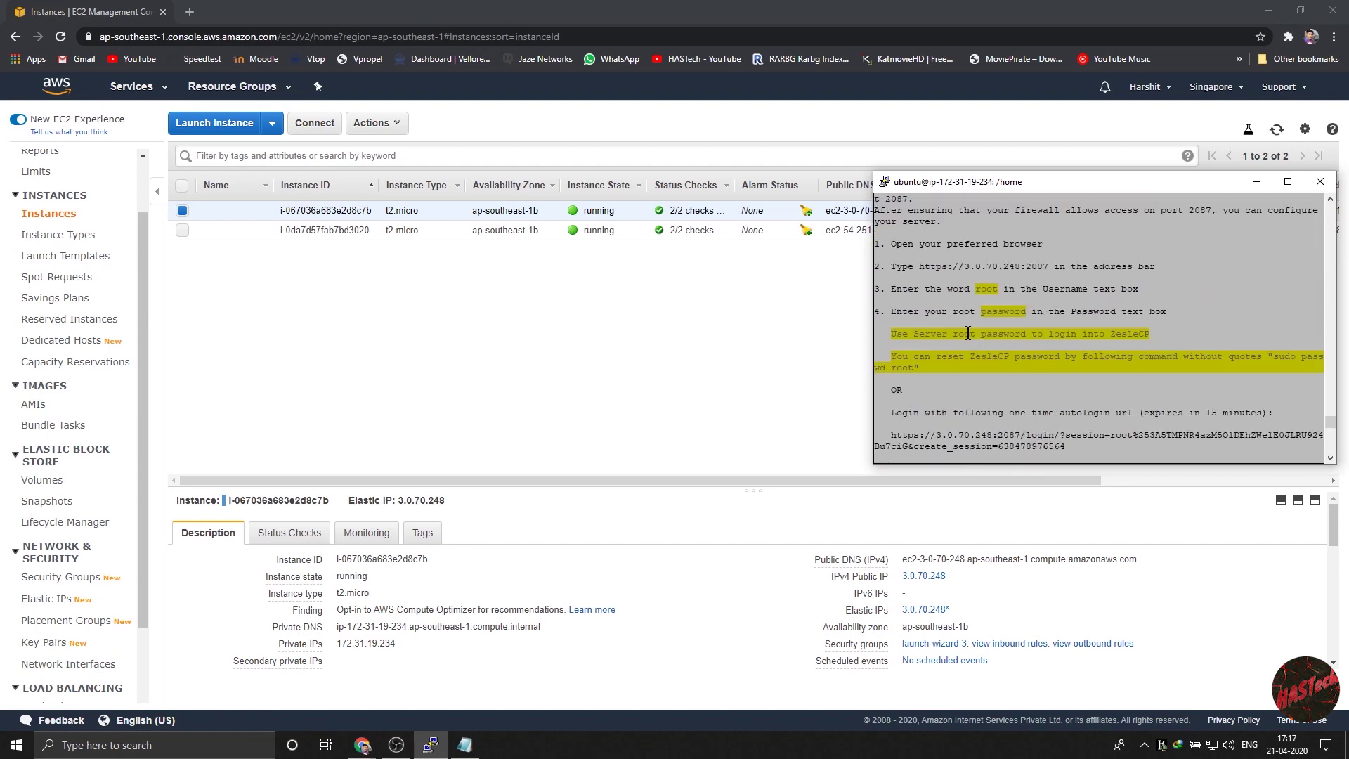
right_click(968, 333)
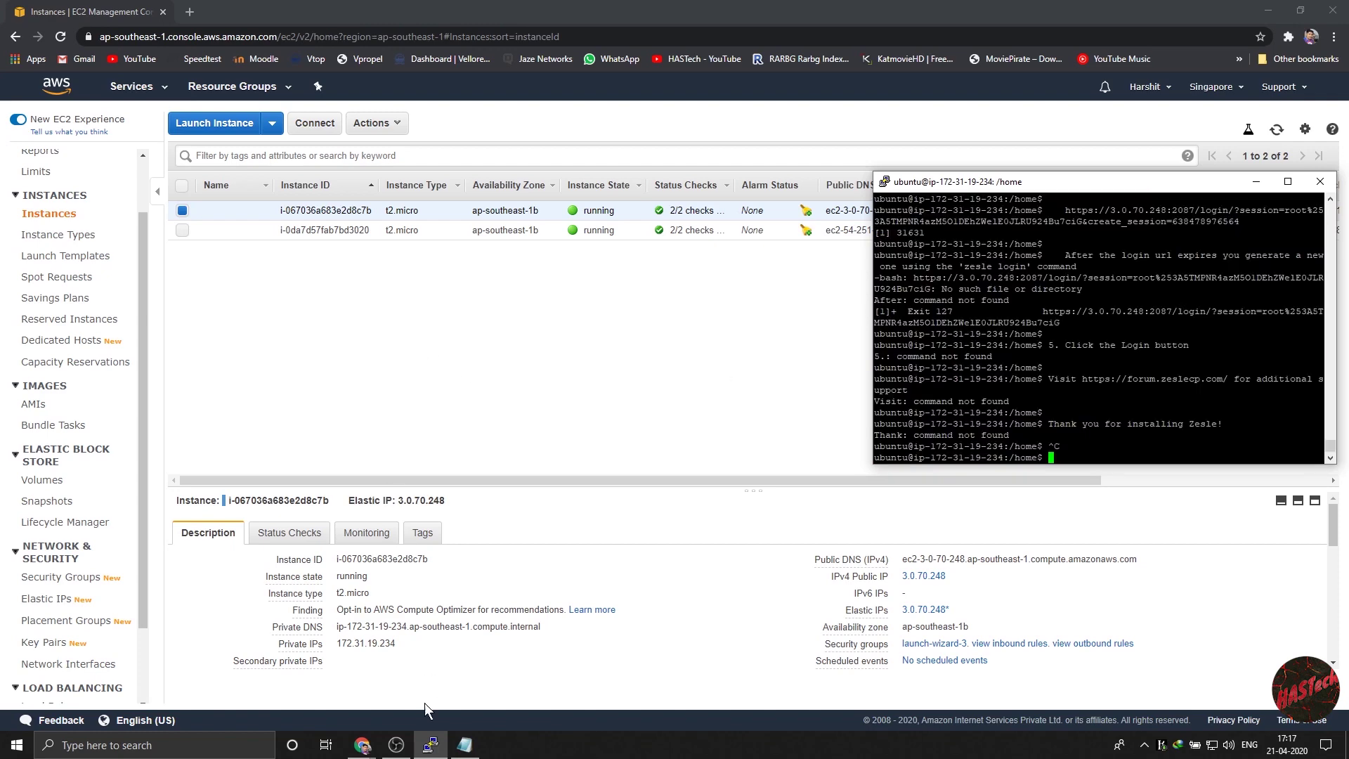
click(464, 743)
key(ctrl+v)
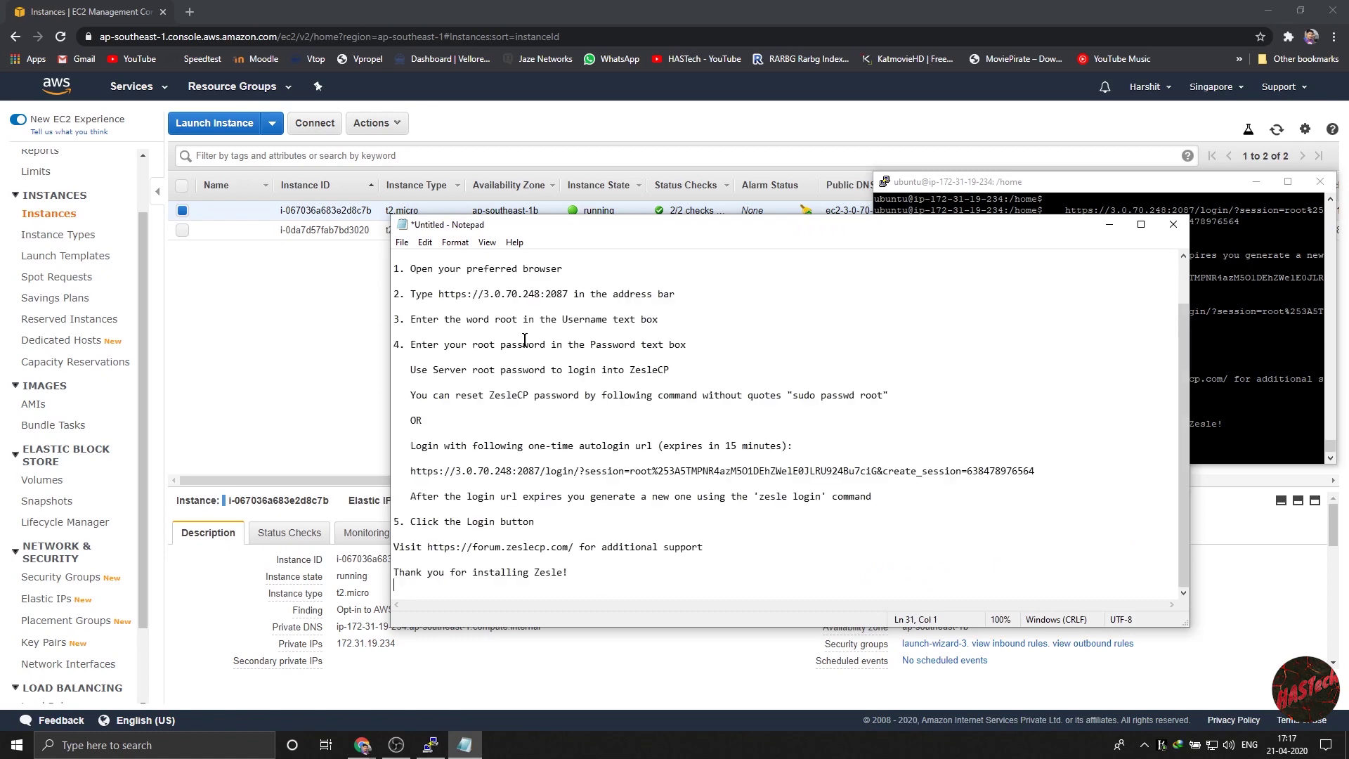
scroll(537, 351, up, 2)
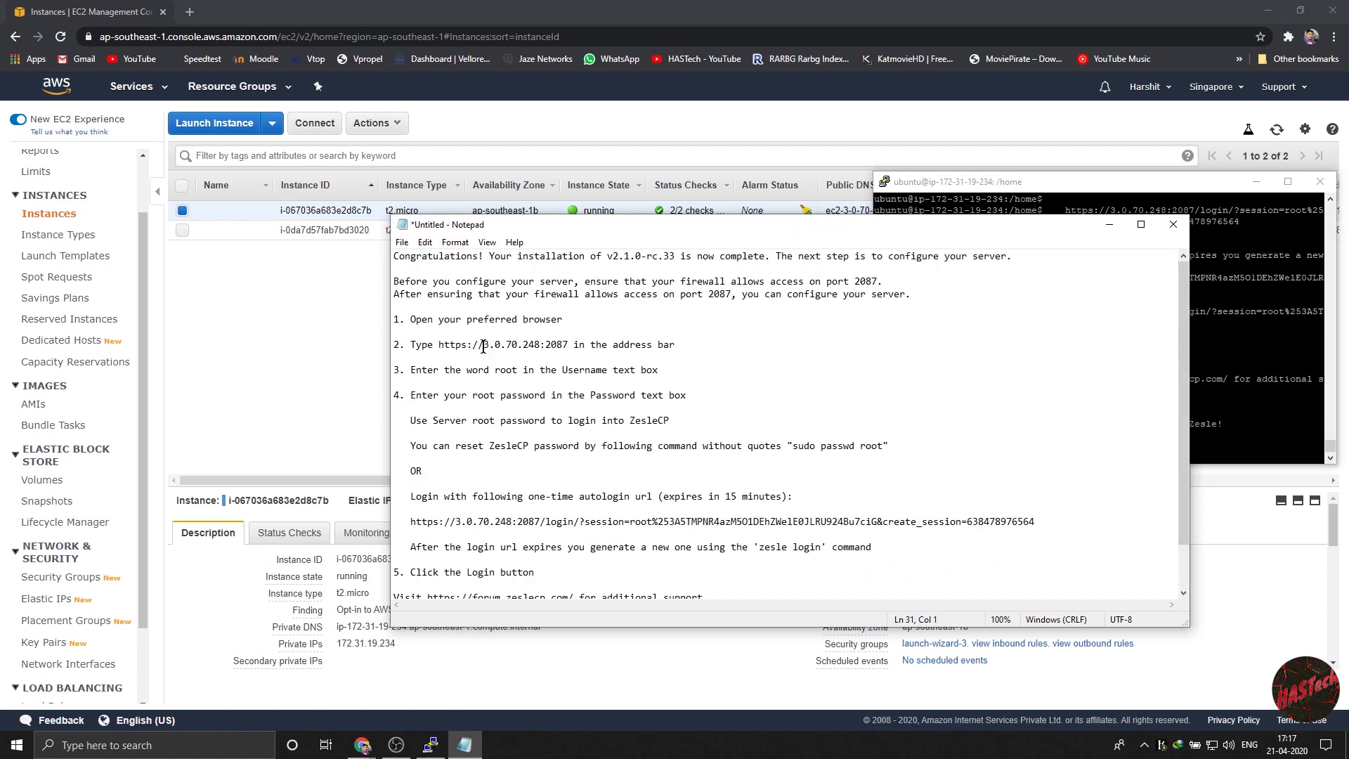
drag(438, 344, 566, 349)
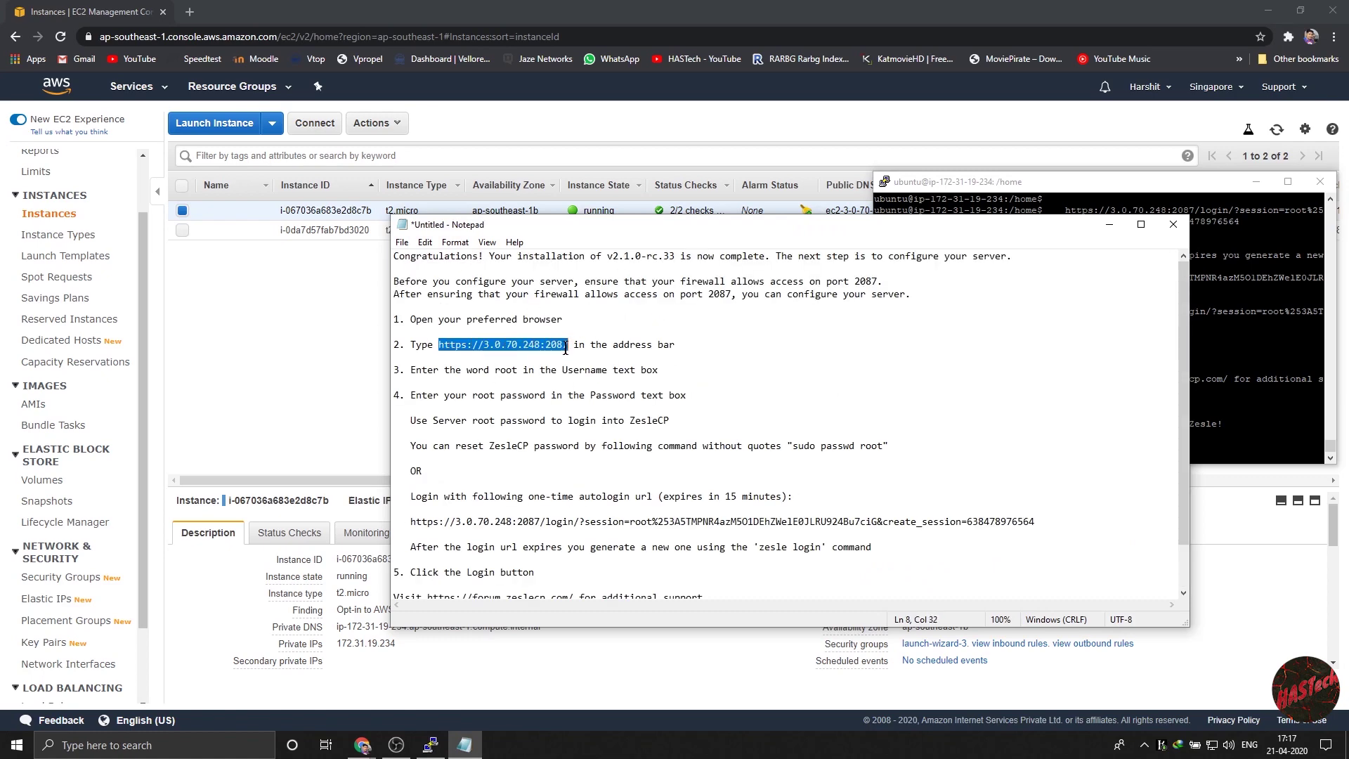
key(ctrl+c)
click(189, 12)
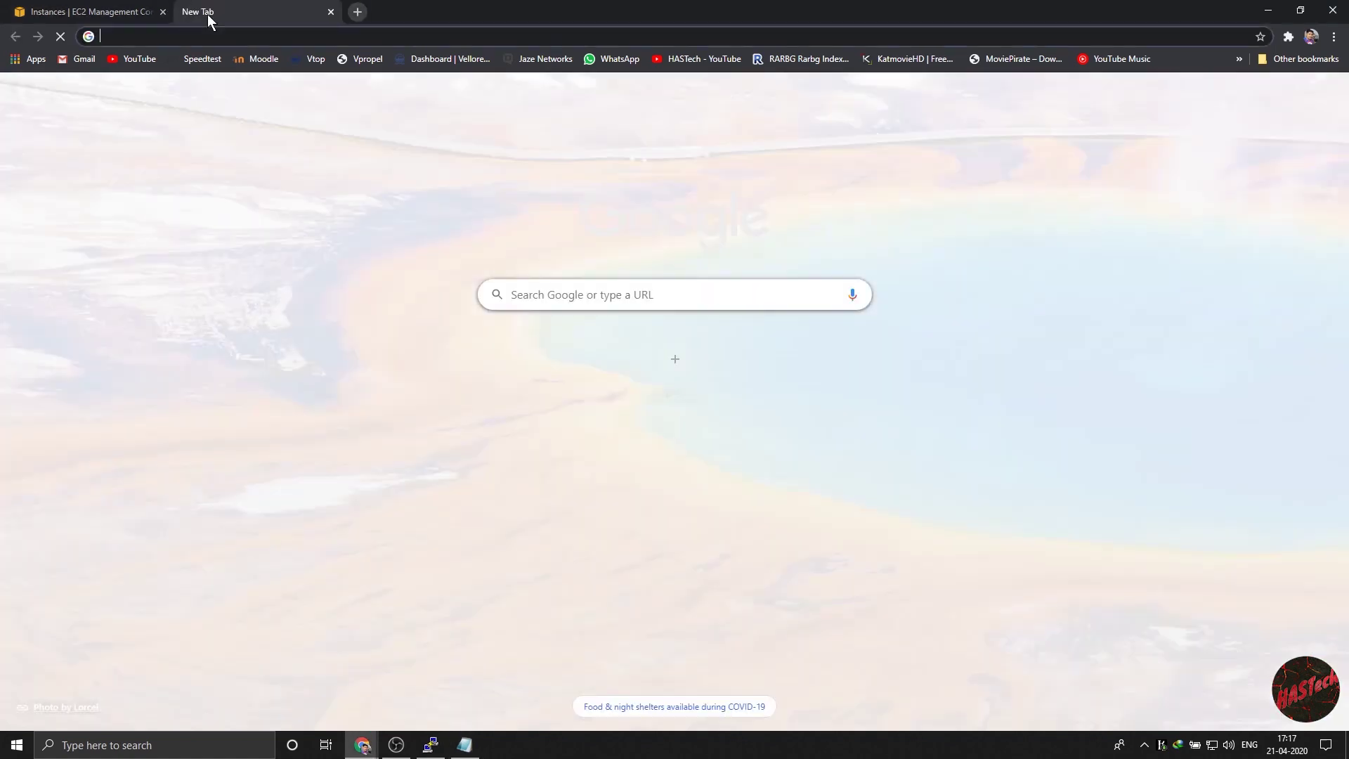
key(ctrl+v)
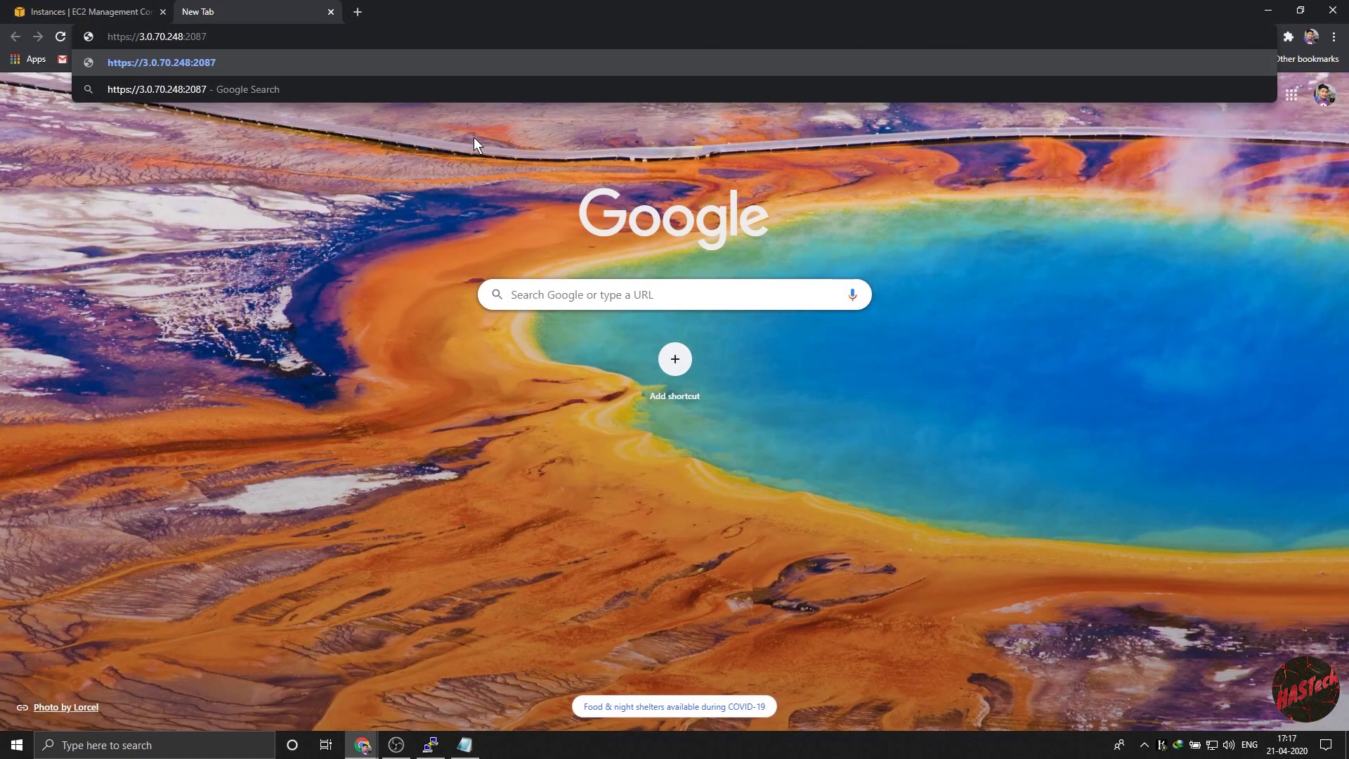
key(Return)
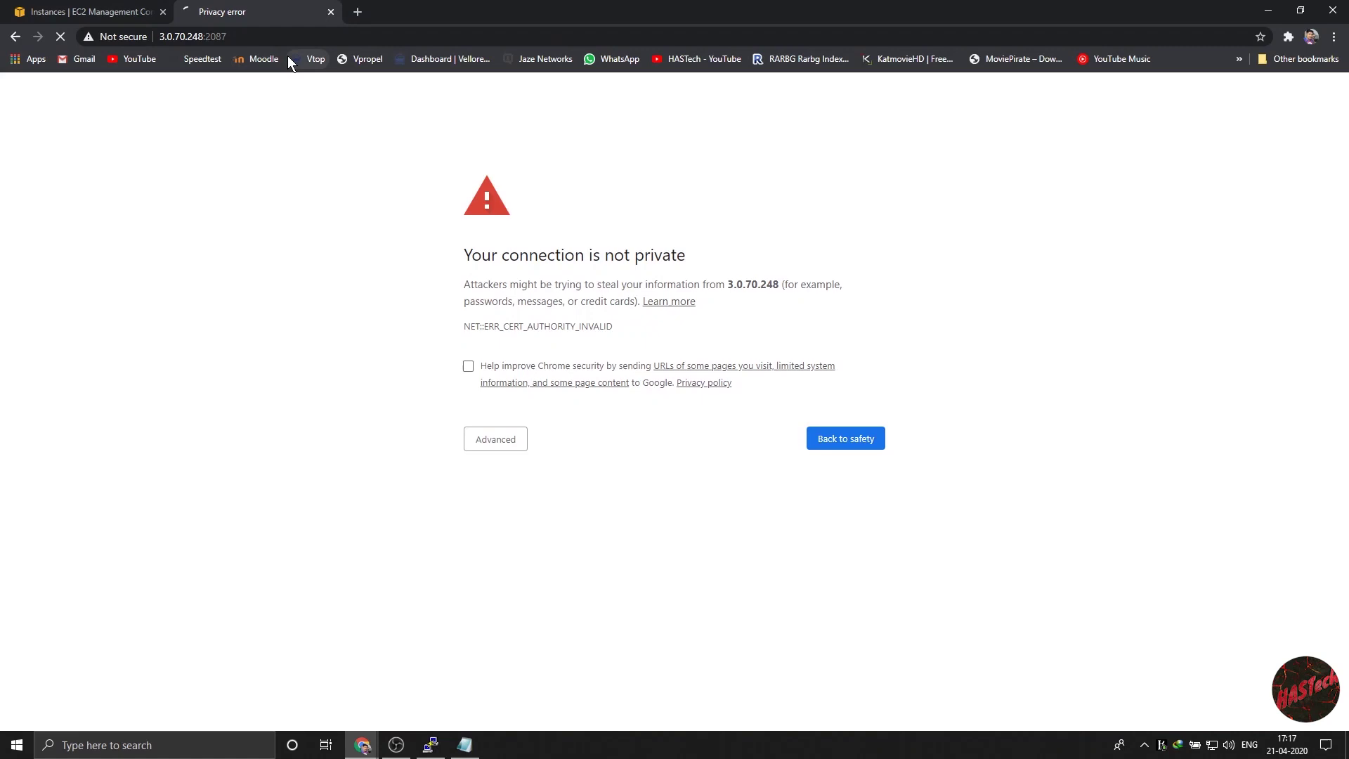
click(499, 454)
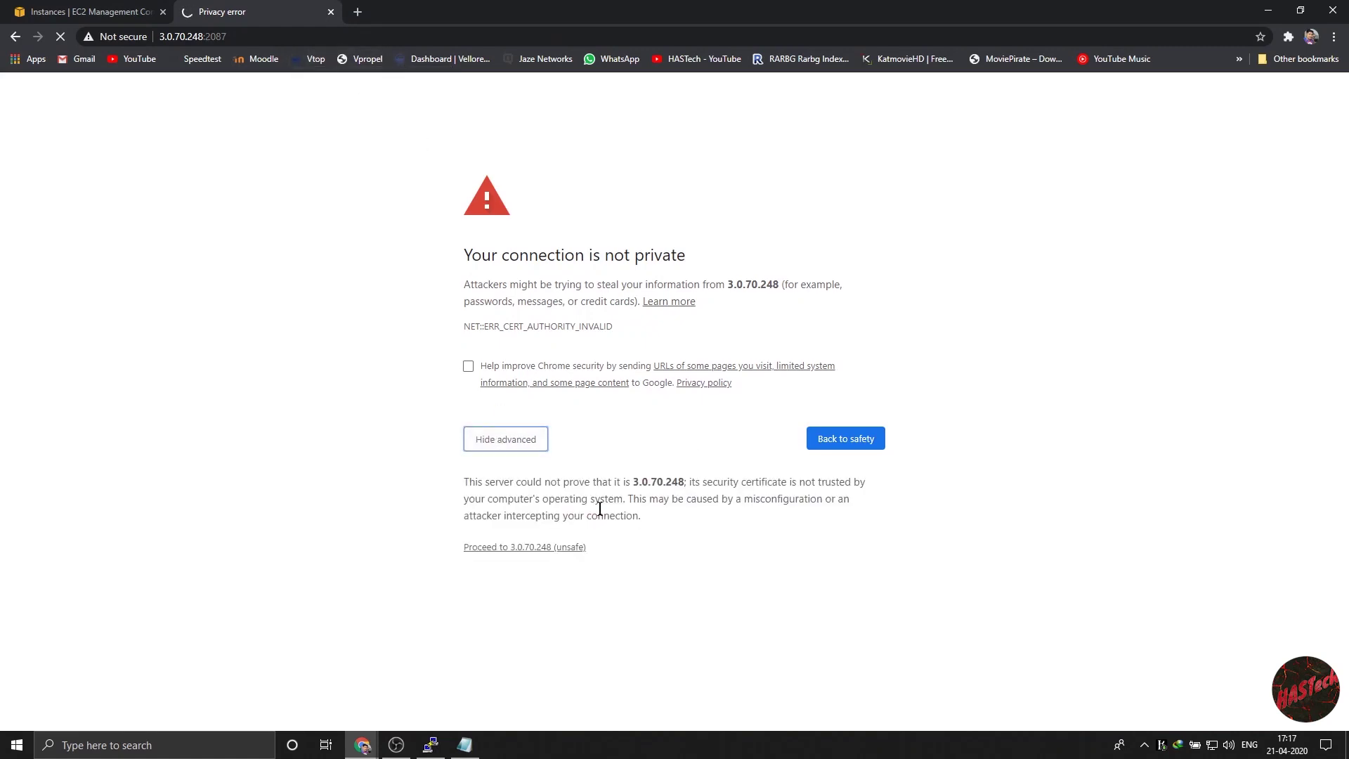
click(541, 549)
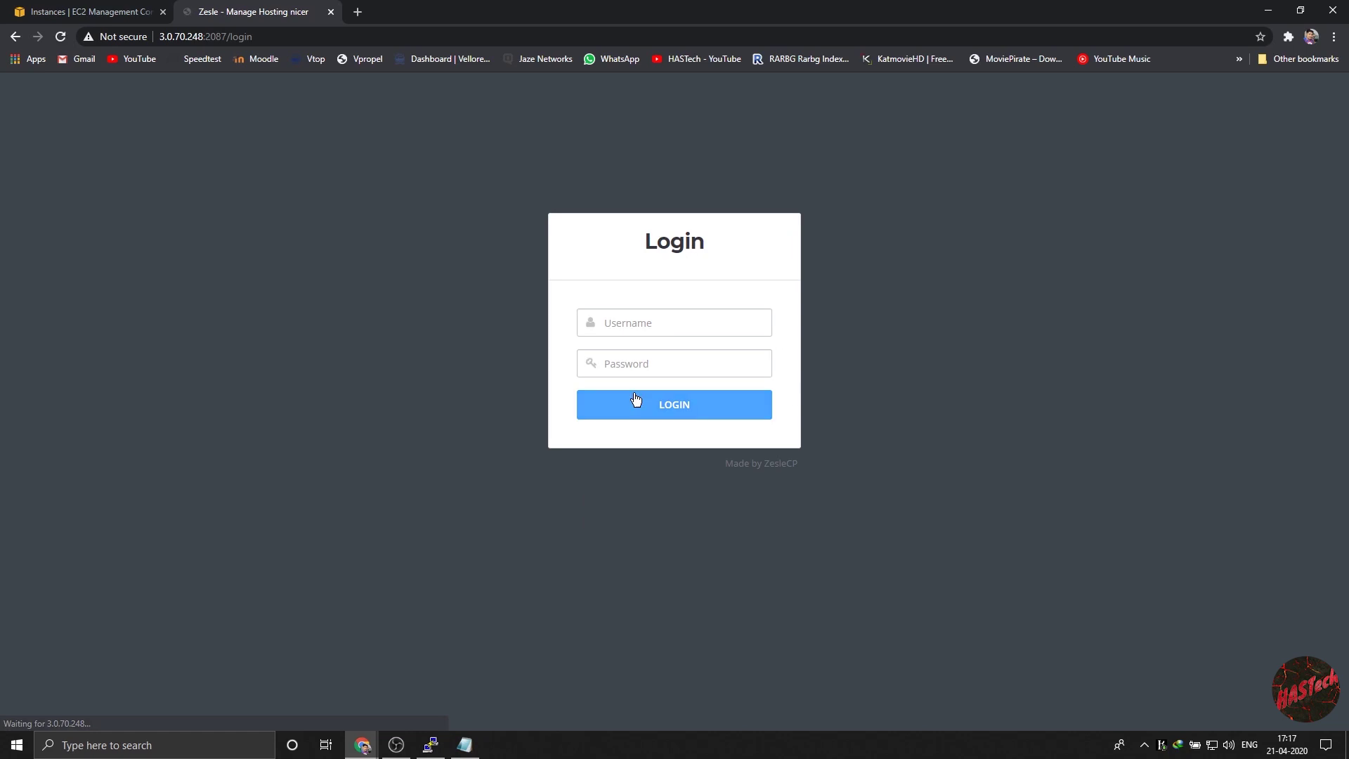
click(668, 313)
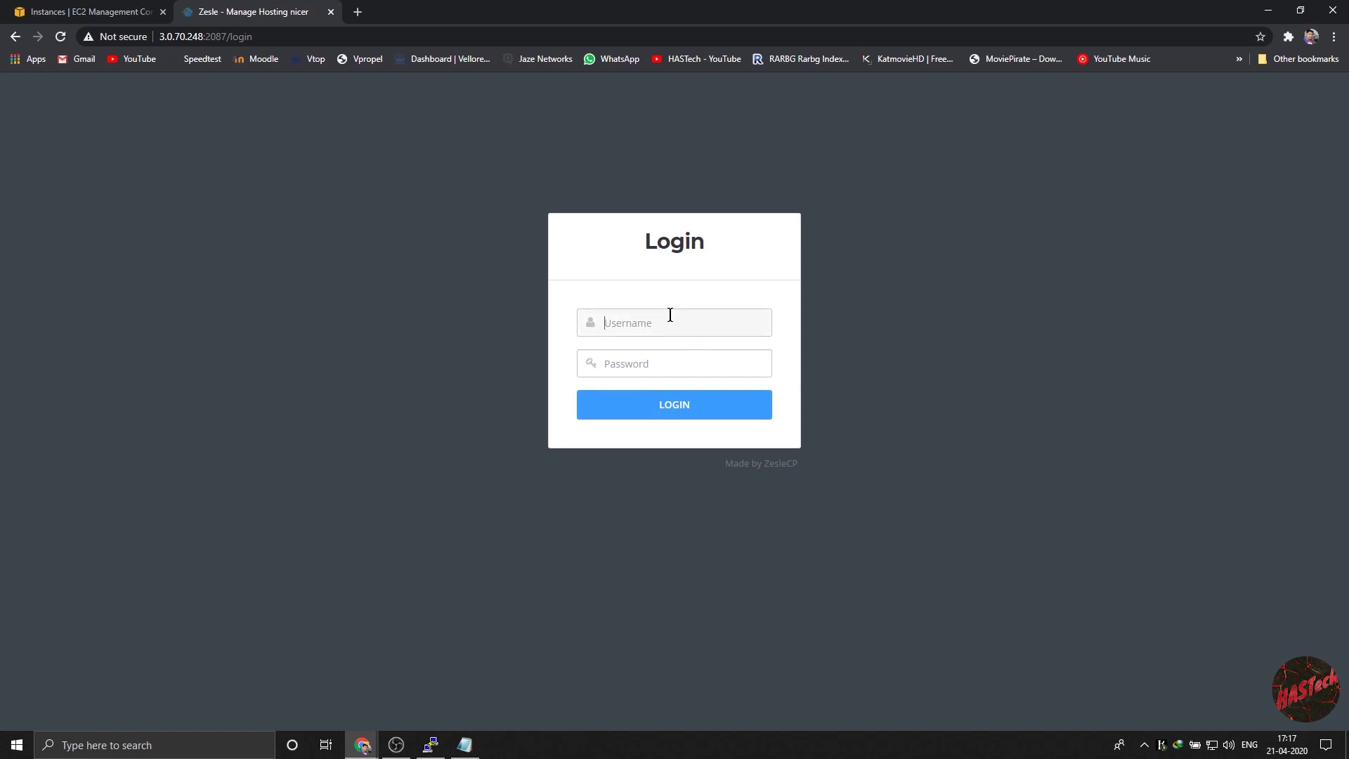
click(654, 364)
click(464, 744)
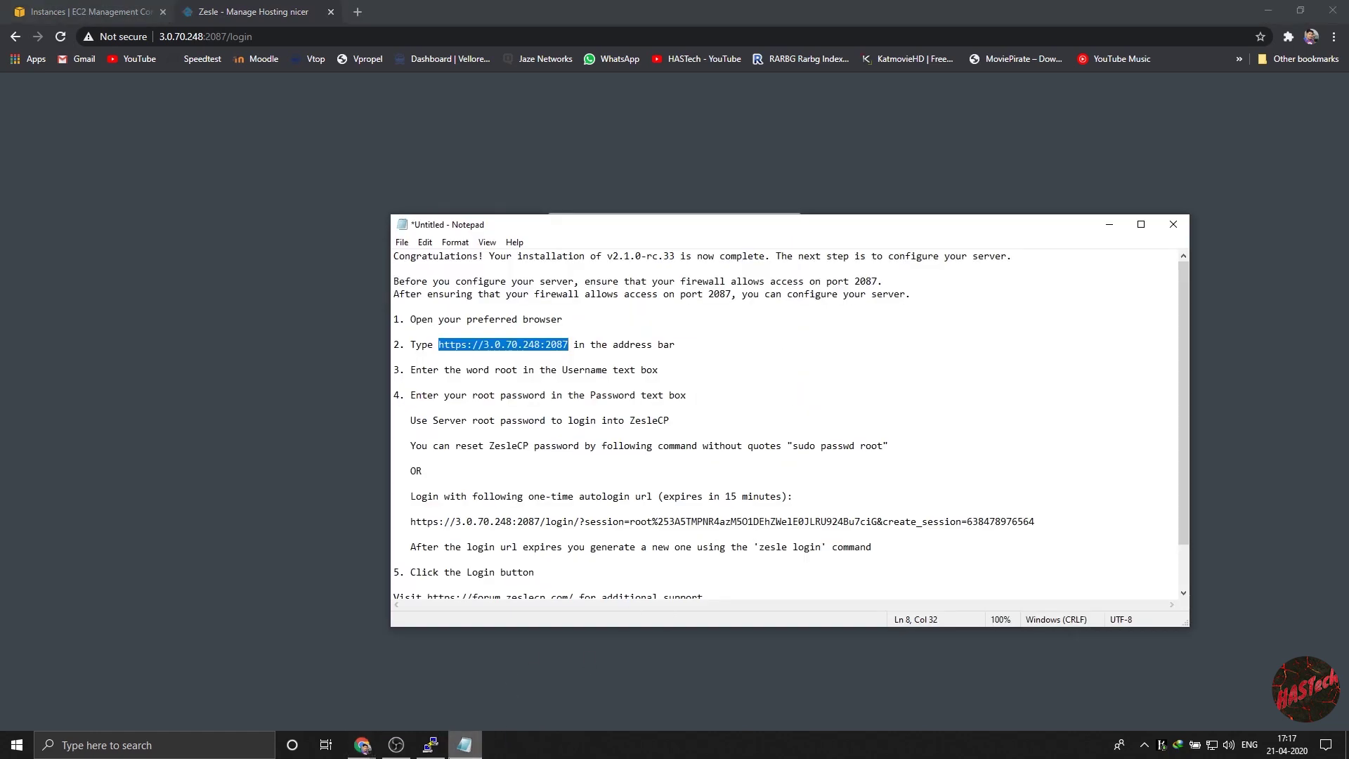
- Clear the terminal and run sudo passwd to set a new root password
click(430, 745)
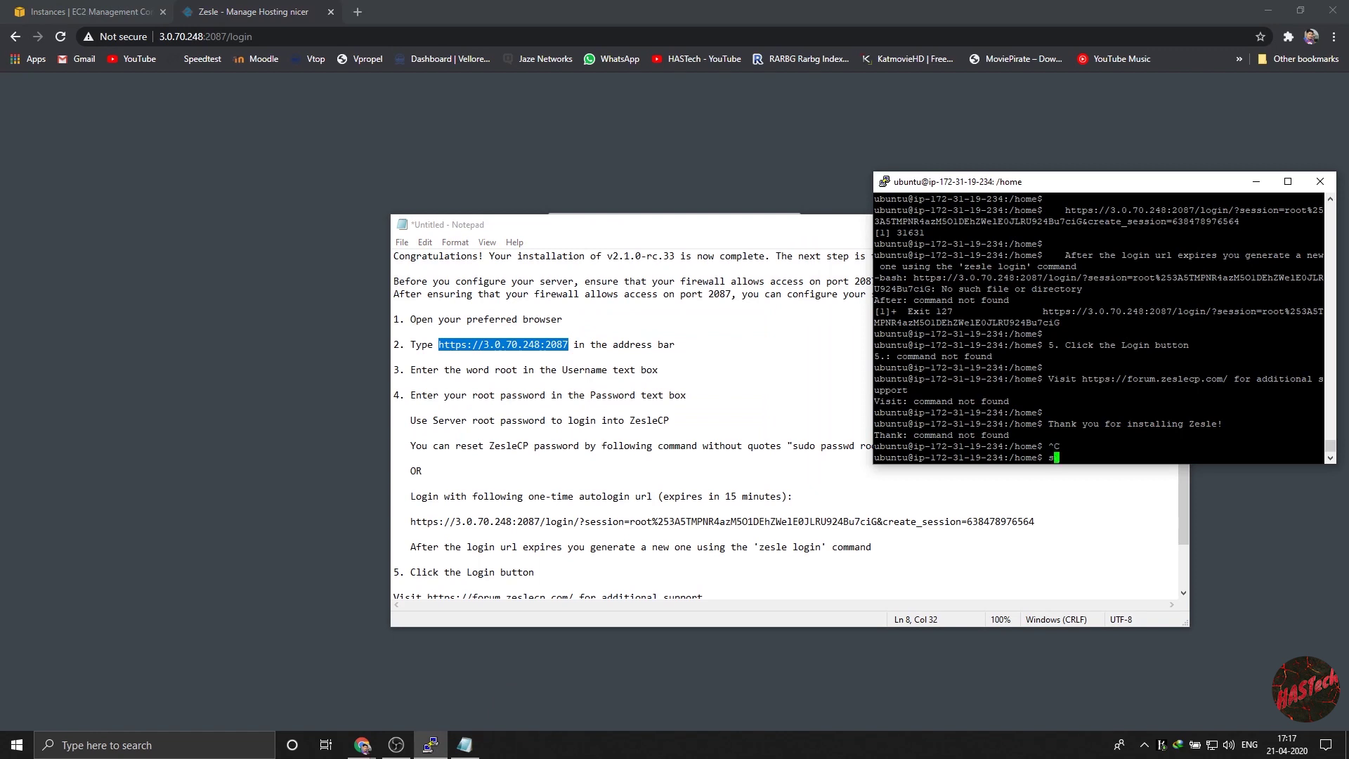
text(clear)
key(Return)
text(sud)
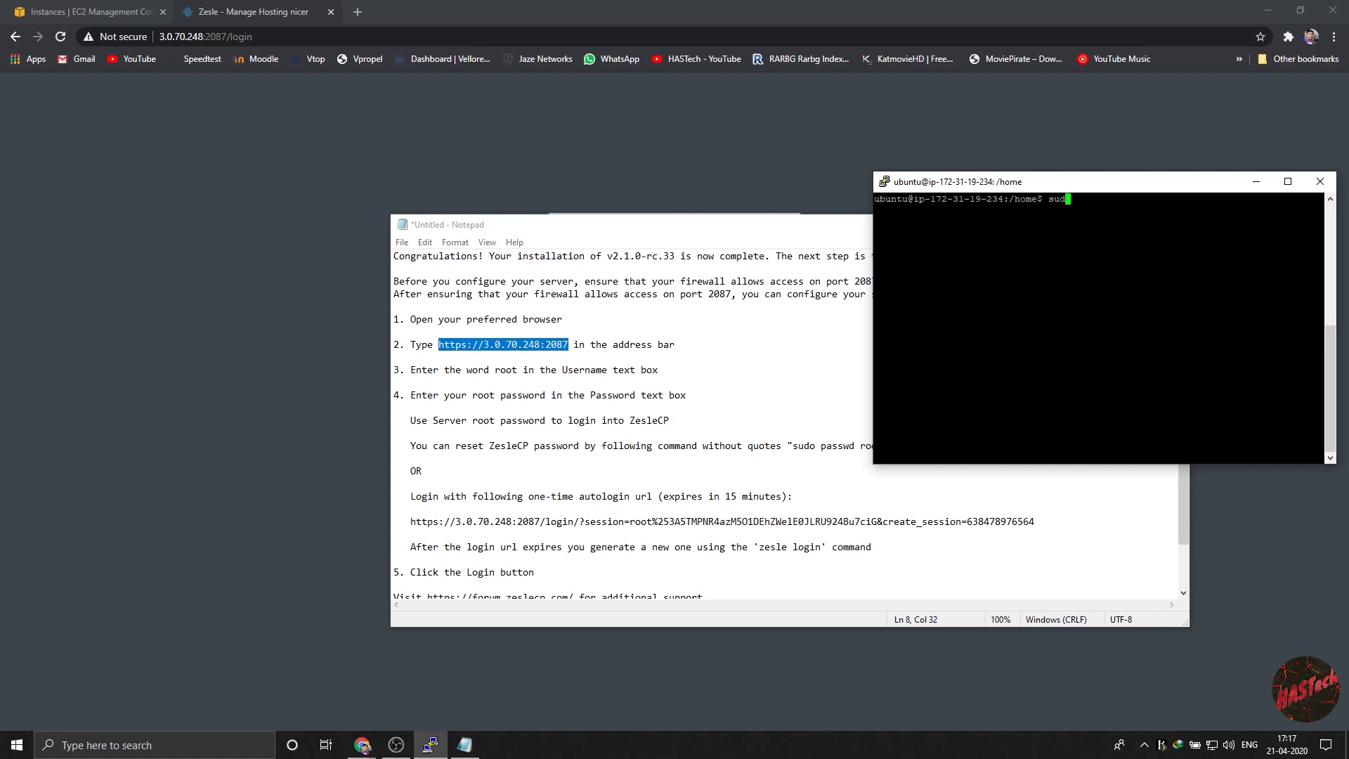
text(o passwd)
key(Return)
key(Return)
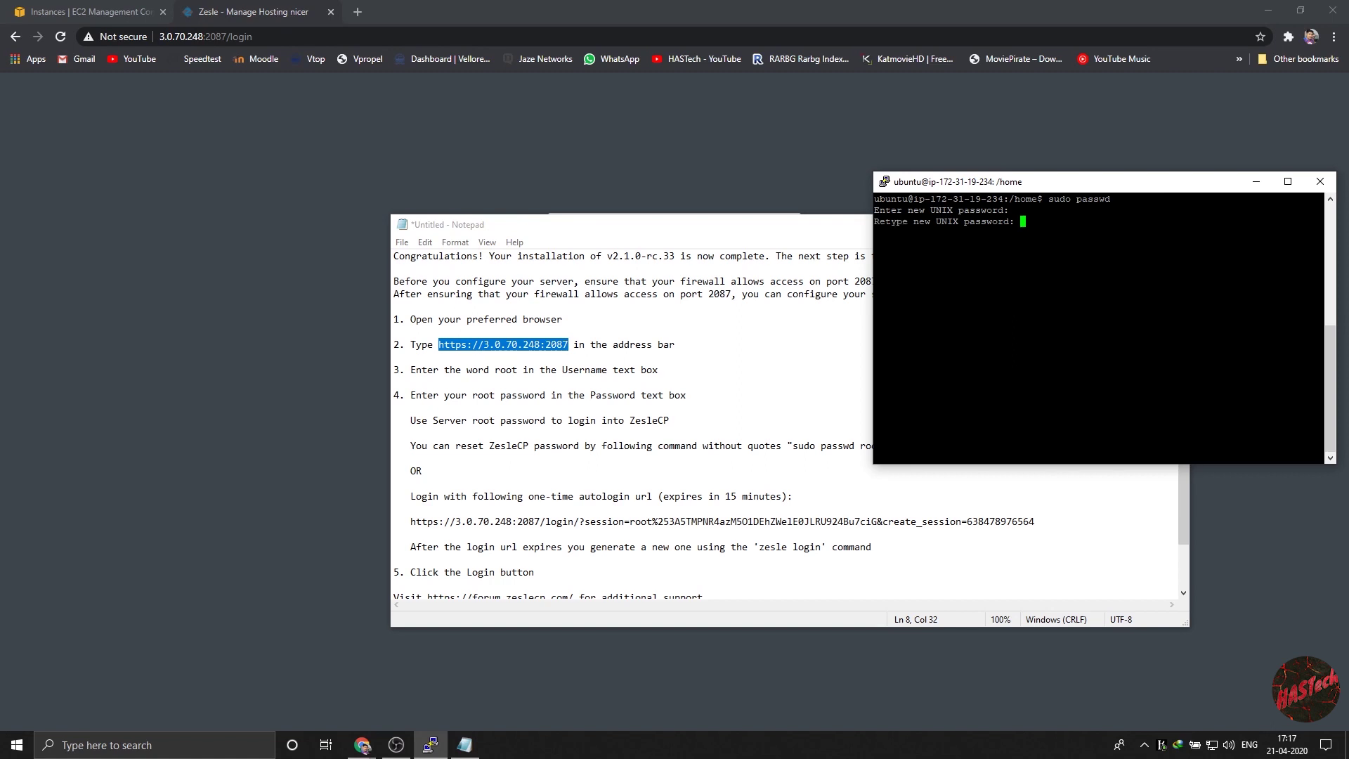
key(Return)
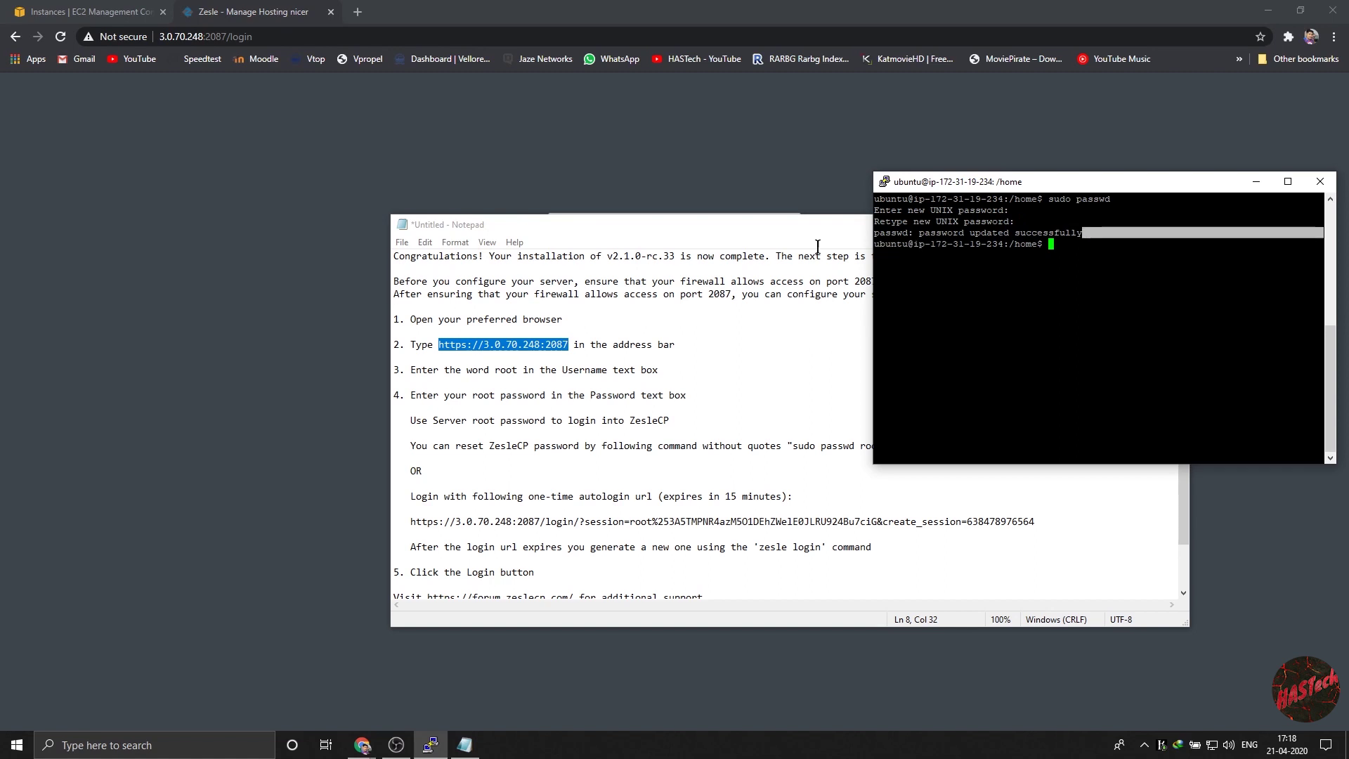
click(694, 418)
scroll(694, 418, down, 2)
- Add a LOGIN- line and a PASS- line holding the new password below the notes
click(625, 561)
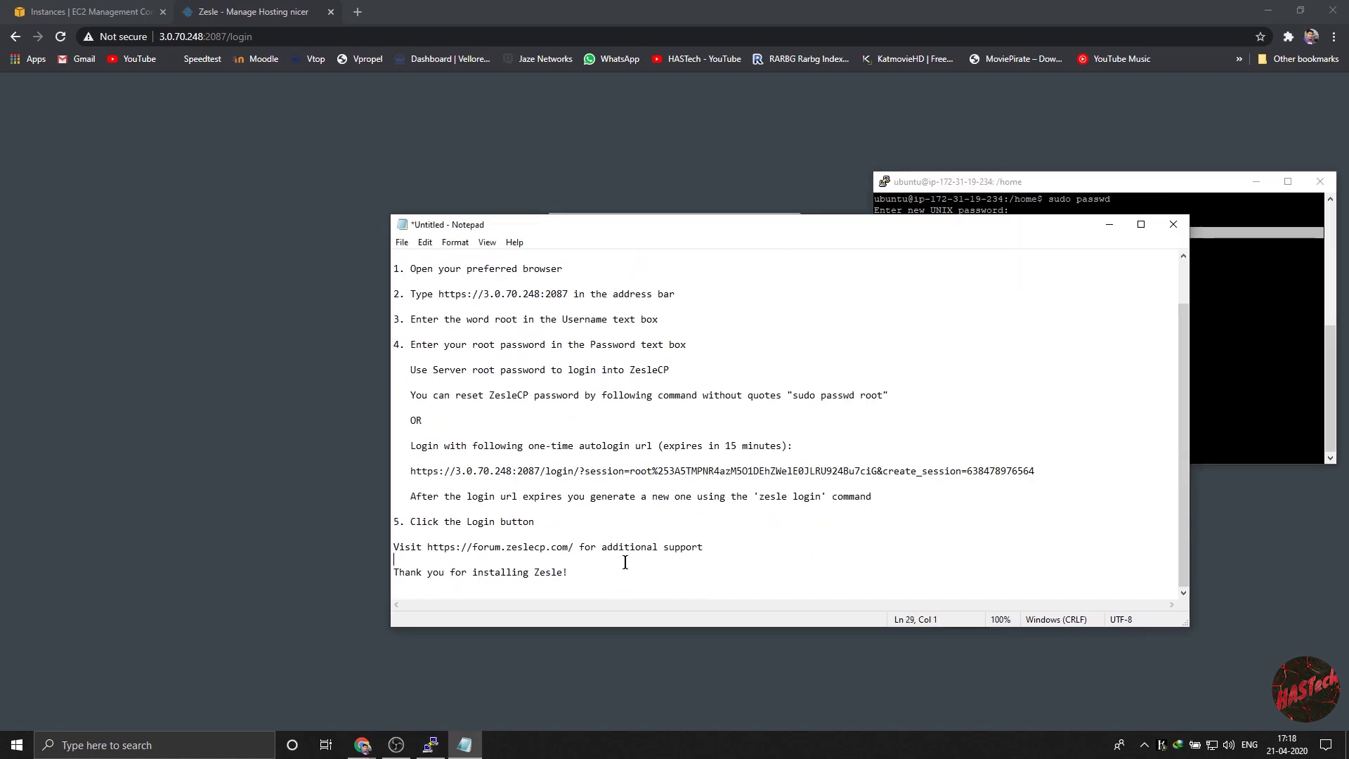
key(Return)
key(Return)
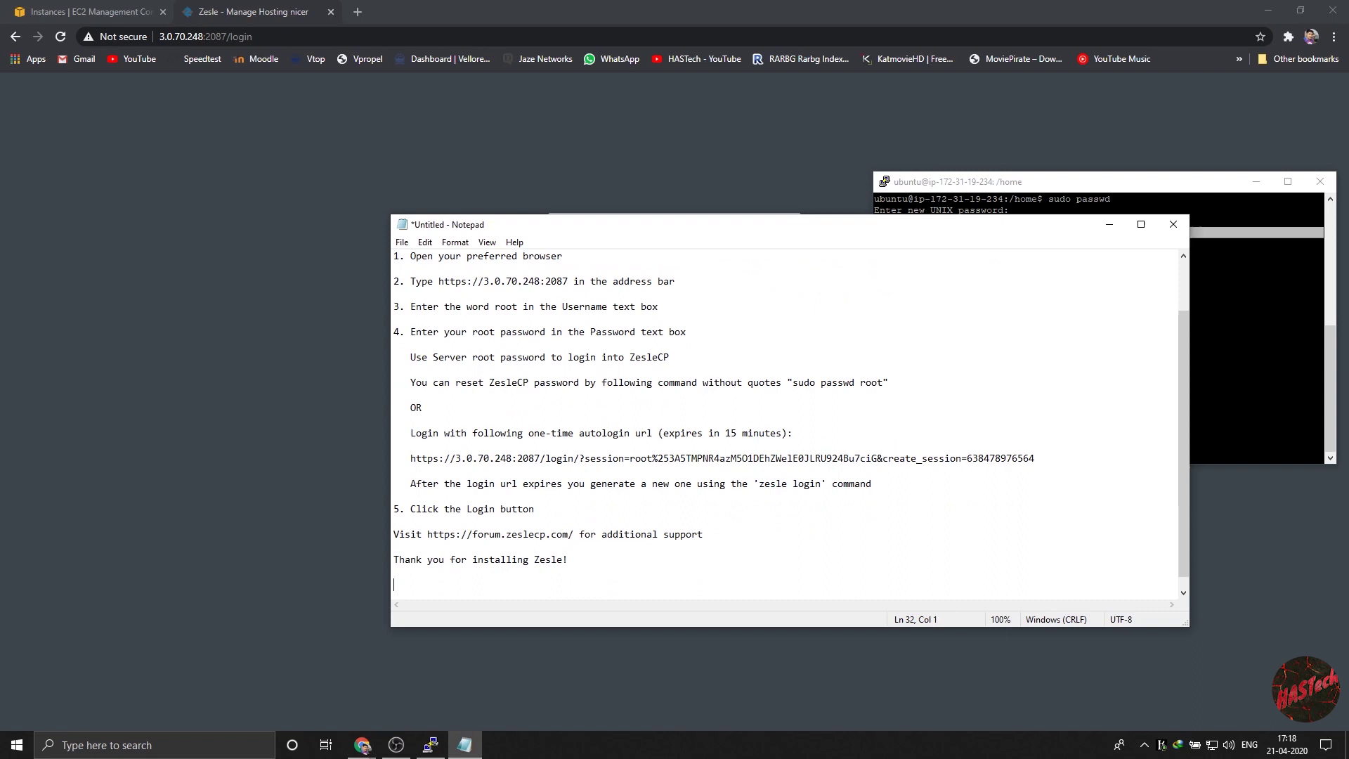
key(Caps_Lock)
text(LOGIN)
key(Return)
click(495, 570)
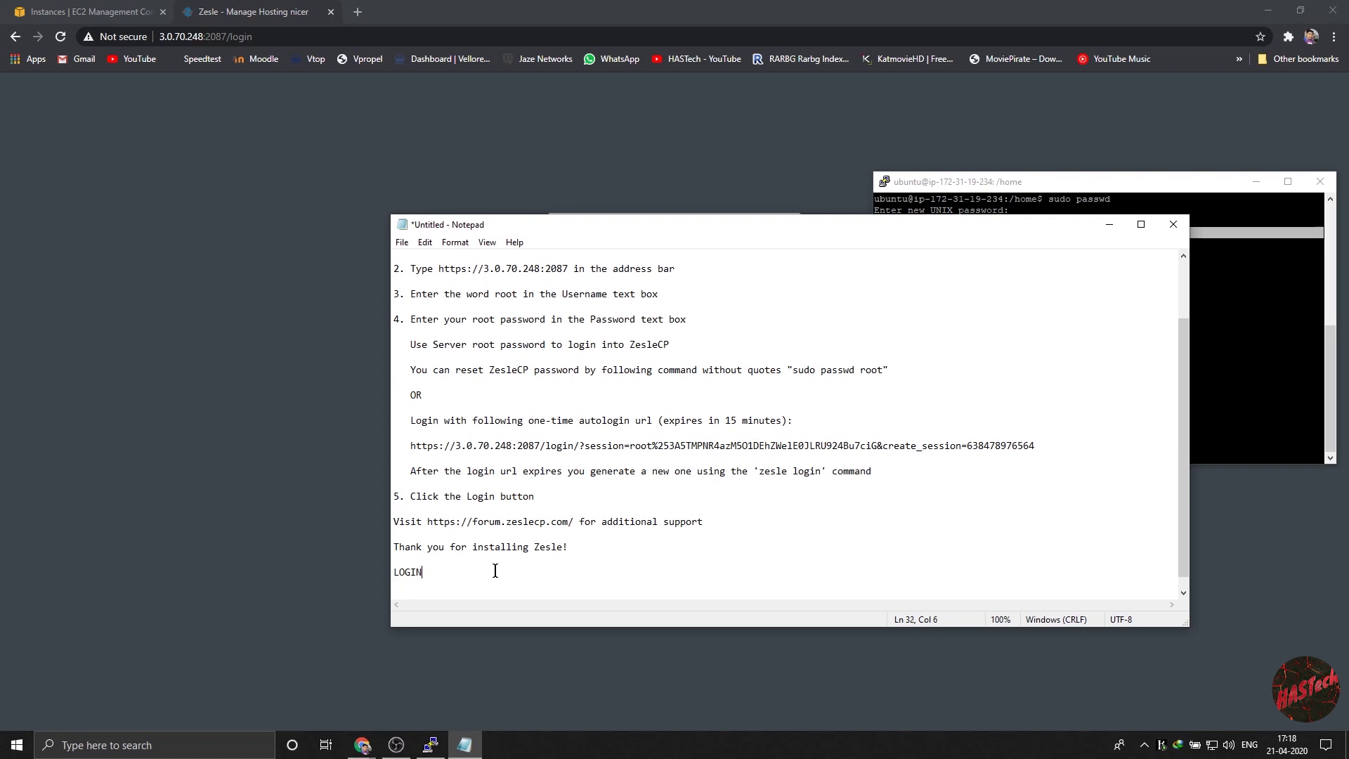
text(-)
click(461, 588)
double_click(345, 37)
click(345, 37)
key(ctrl+c)
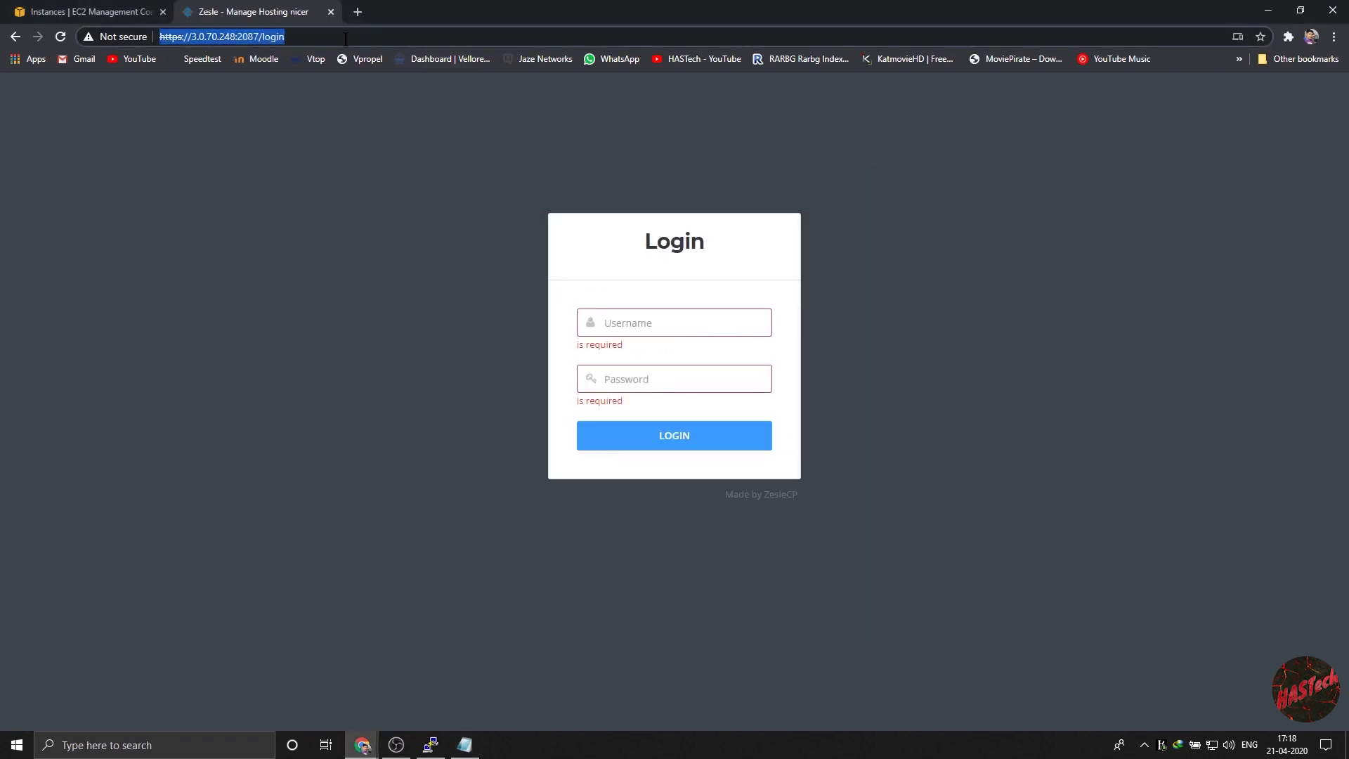
key(alt+Tab)
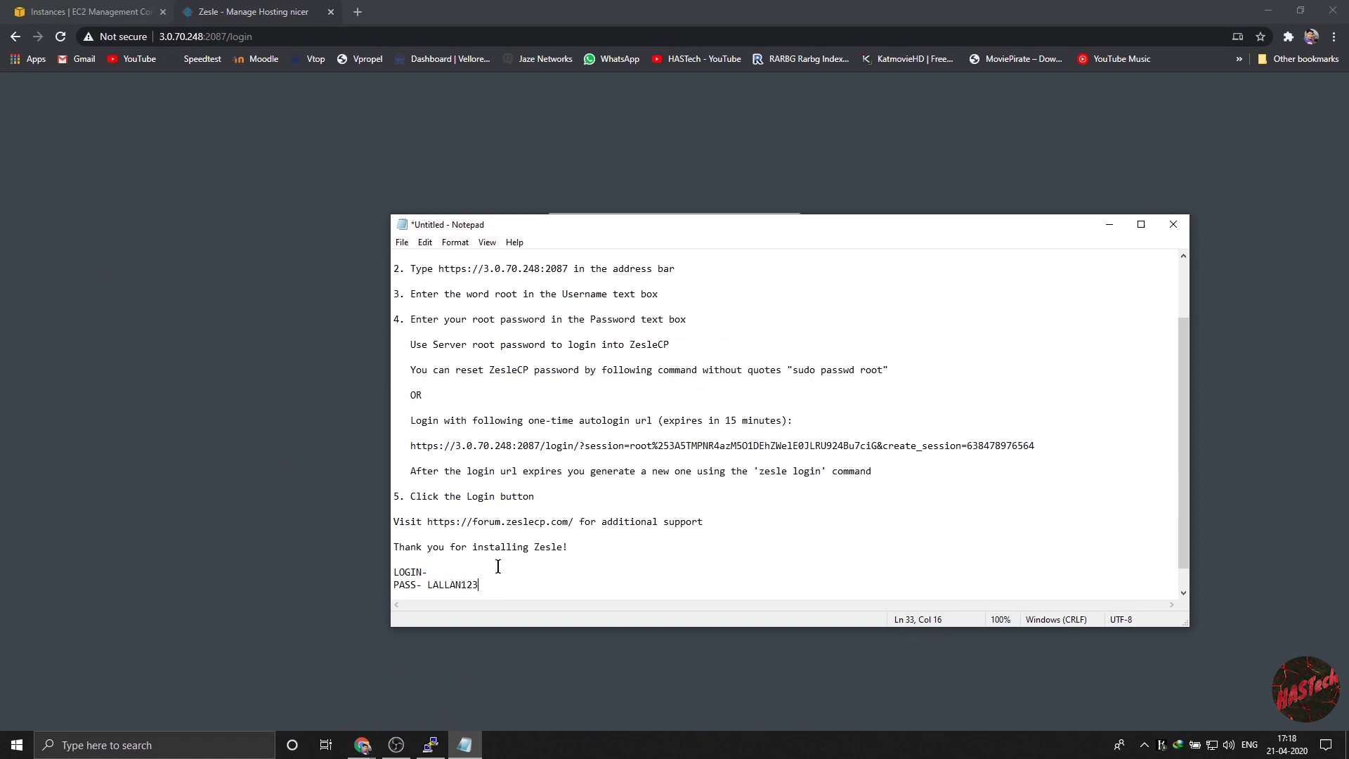
key(ctrl+v)
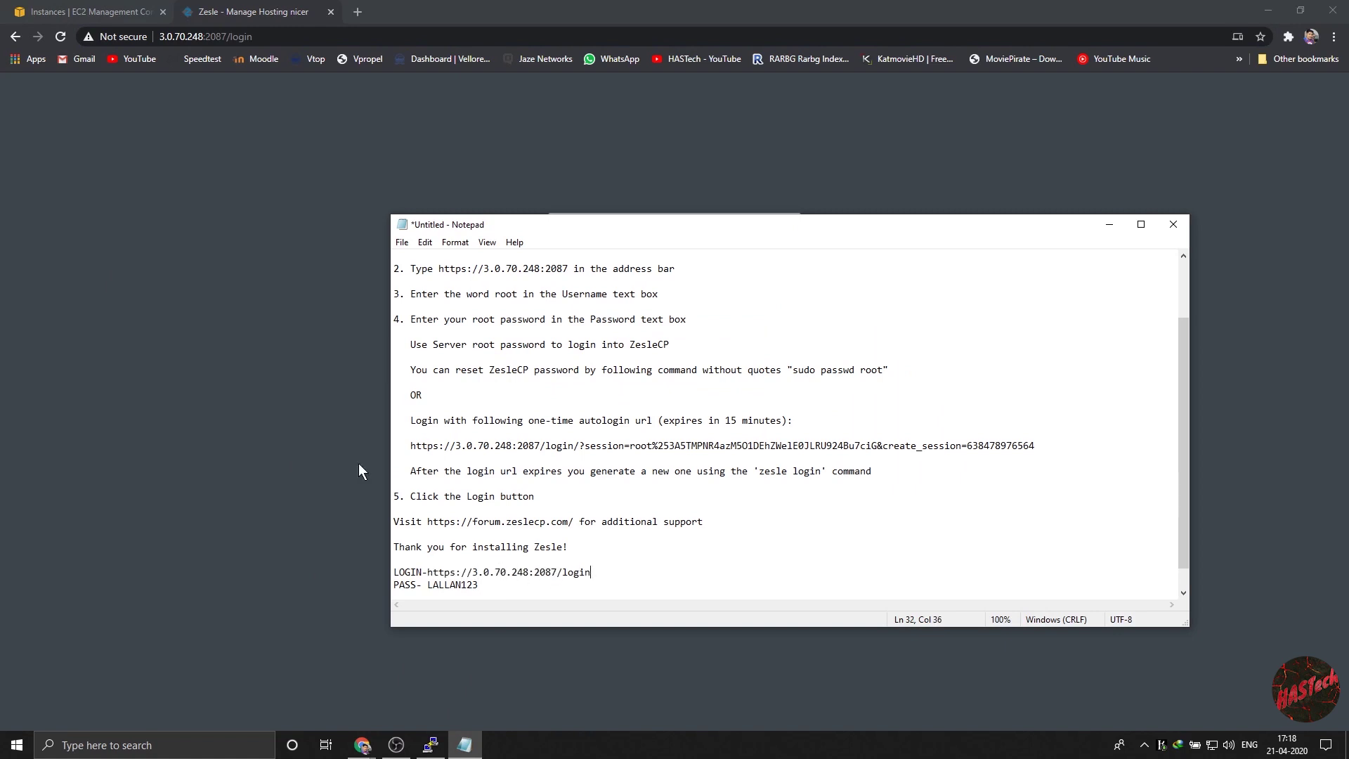
- Attempt to log in to ZesleCP as root with the password typed in capitals
click(358, 470)
click(636, 324)
text(ROOT)
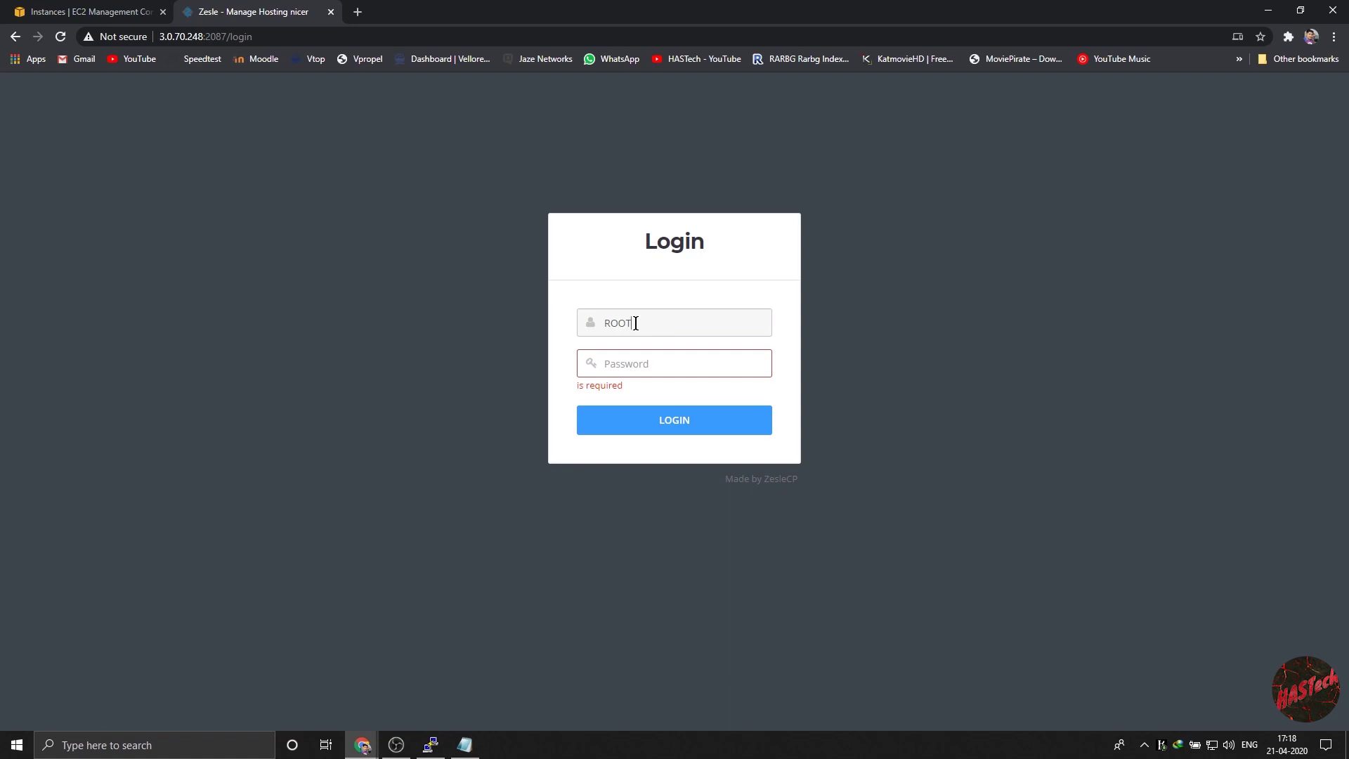
drag(636, 323, 591, 316)
key(Caps_Lock)
text(root)
key(Tab)
key(Caps_Lock)
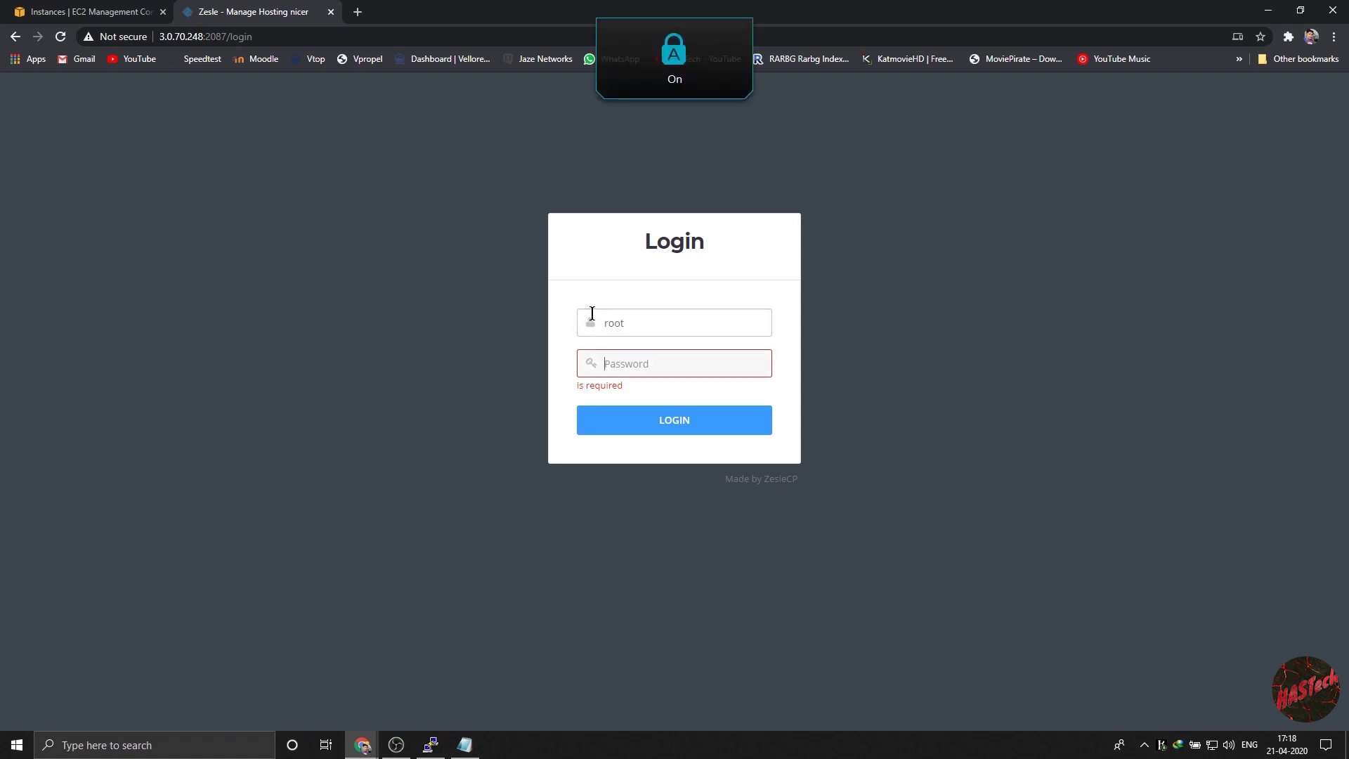
text(•••••••••)
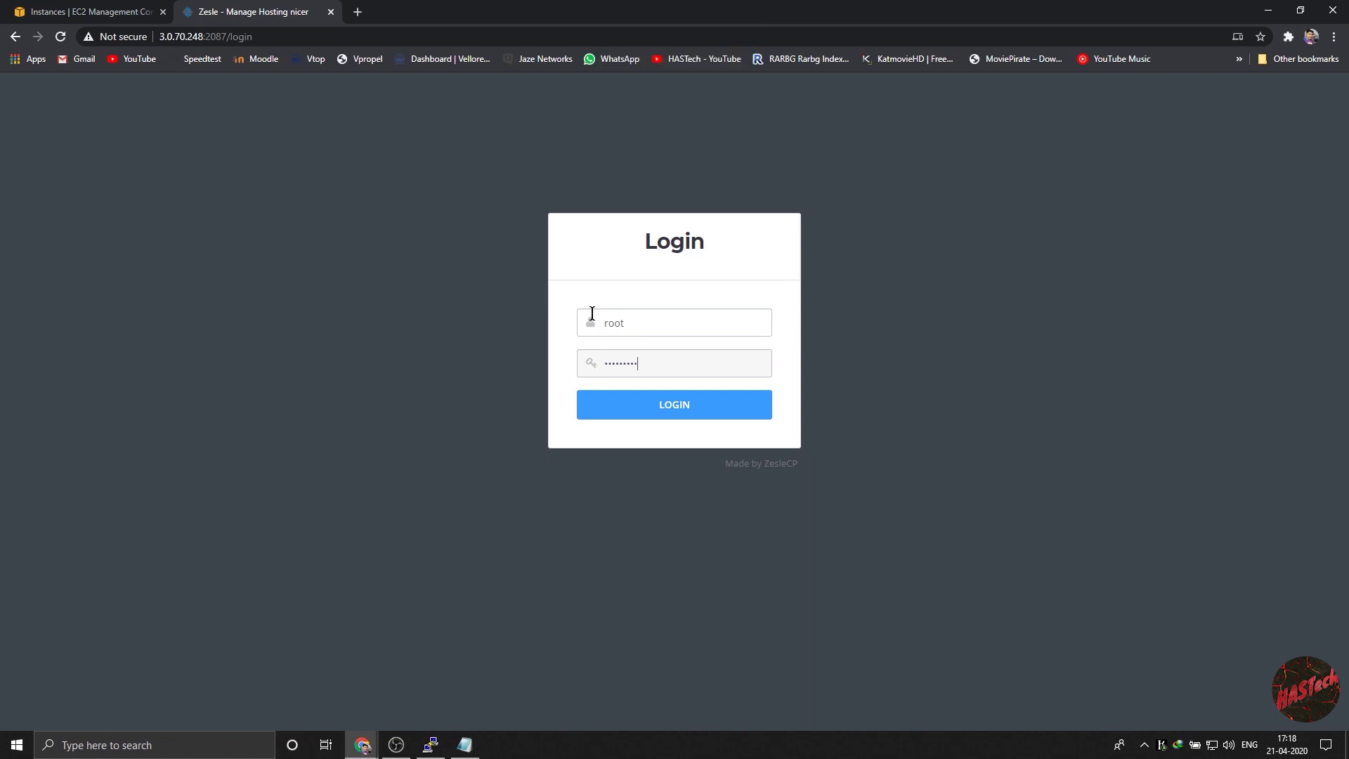
click(650, 415)
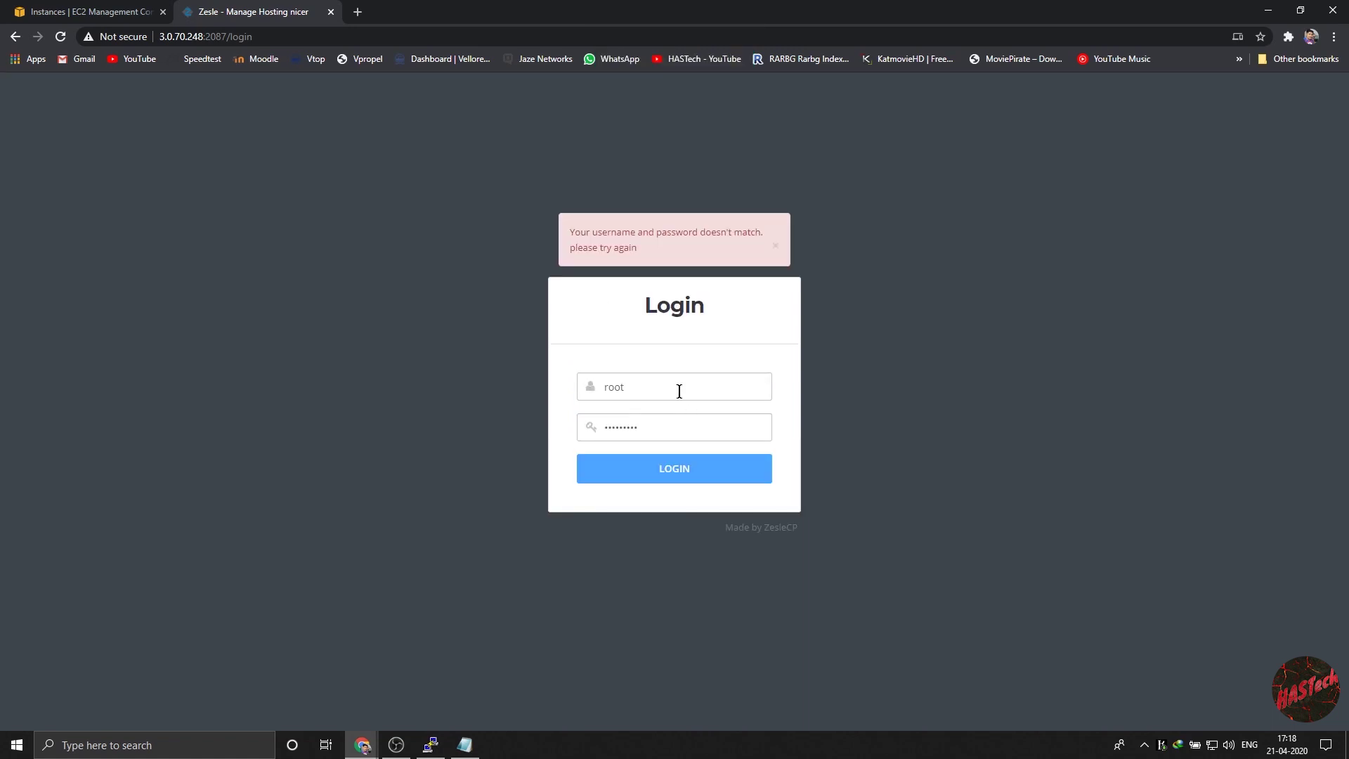
- Check the saved password in the notes and select the mistyped password, turning Caps Lock off
key(alt+Tab)
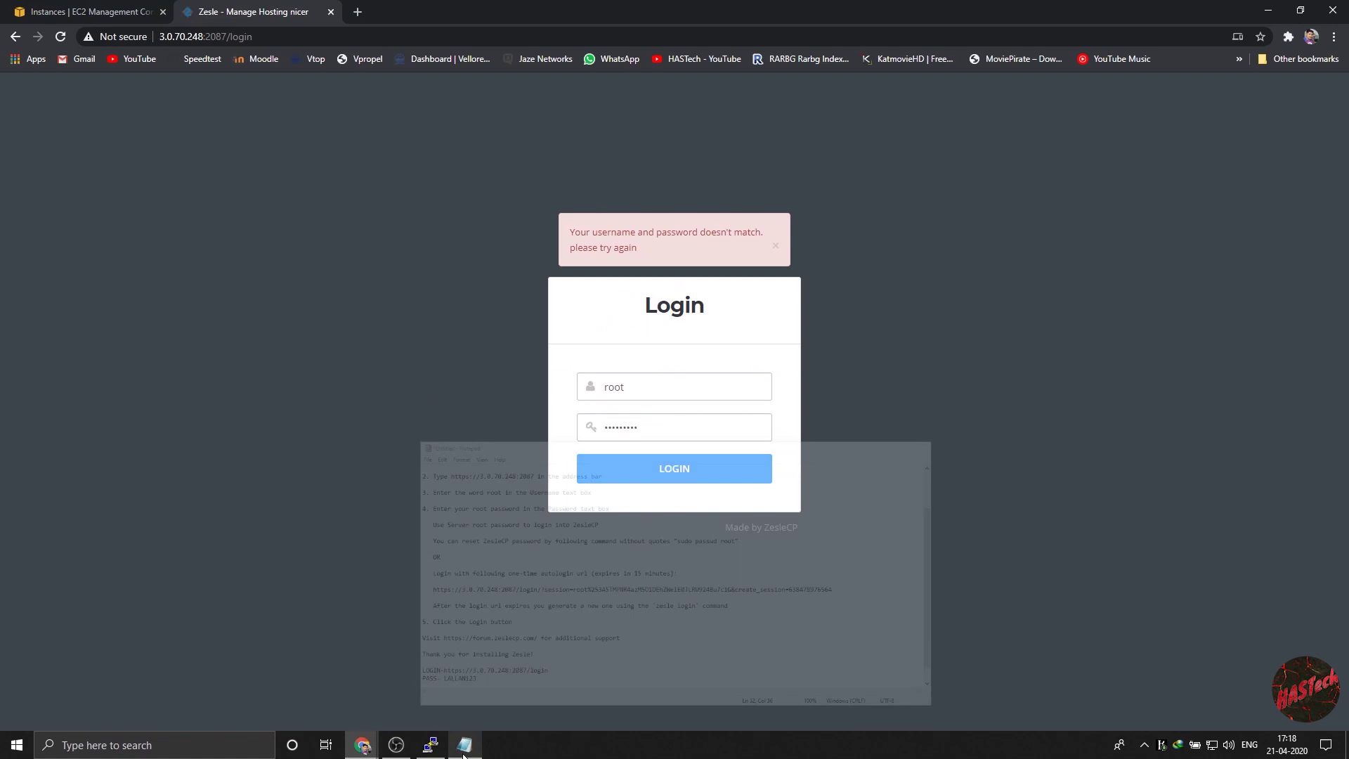
key(super+Down)
click(431, 745)
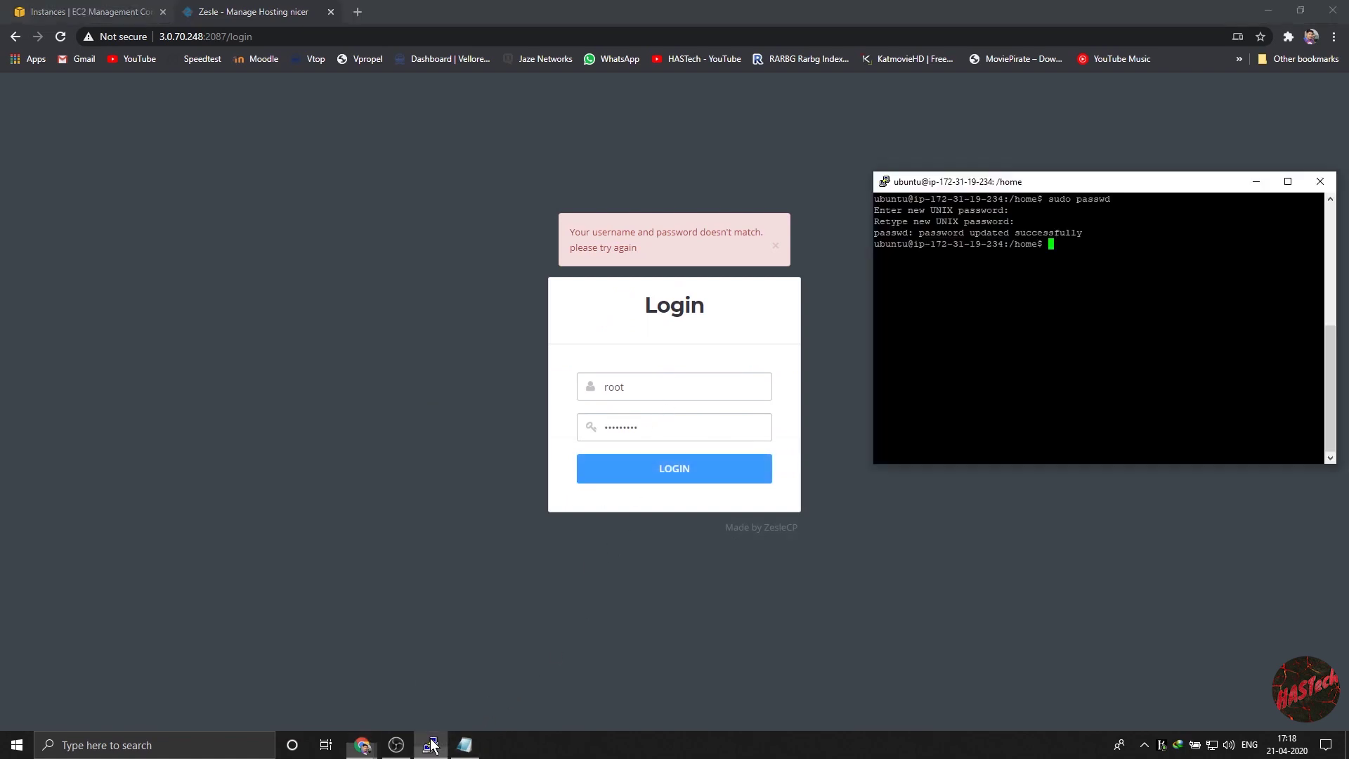
click(432, 745)
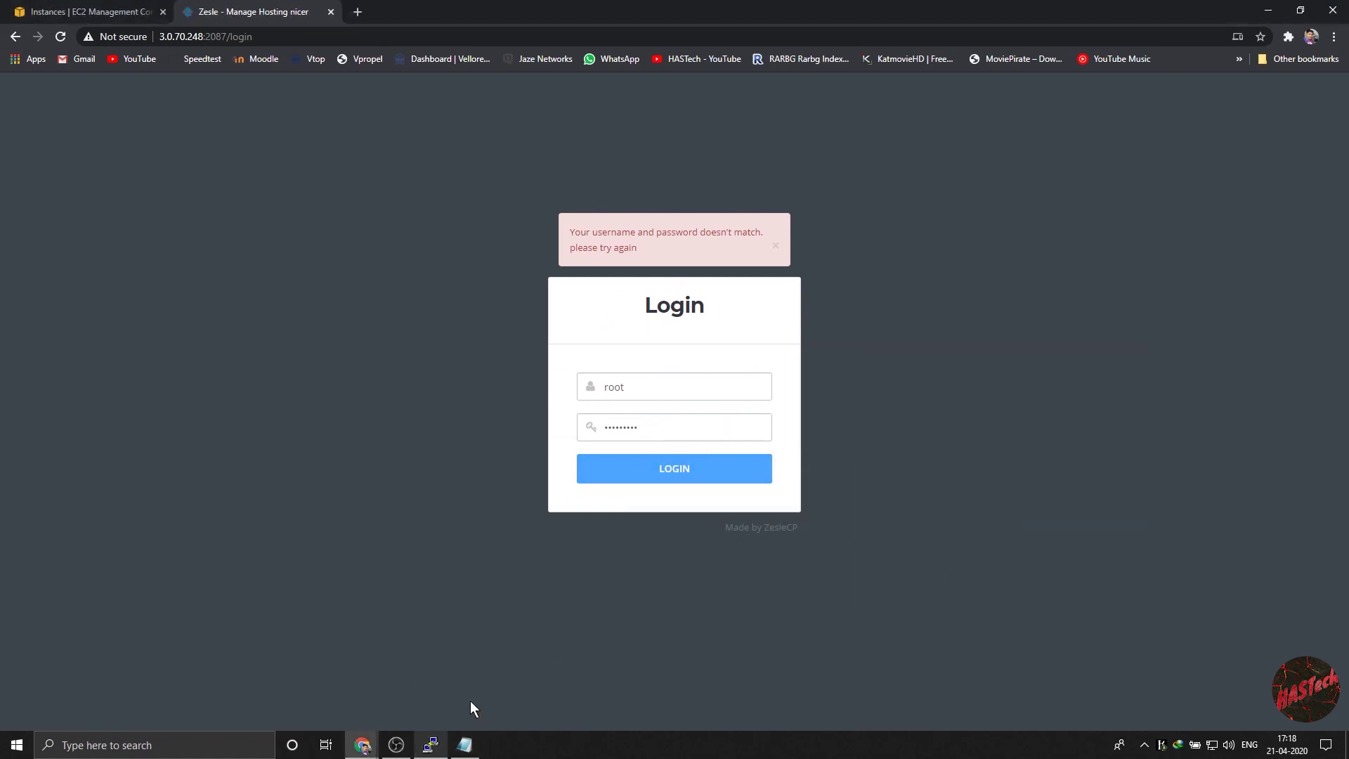
double_click(660, 437)
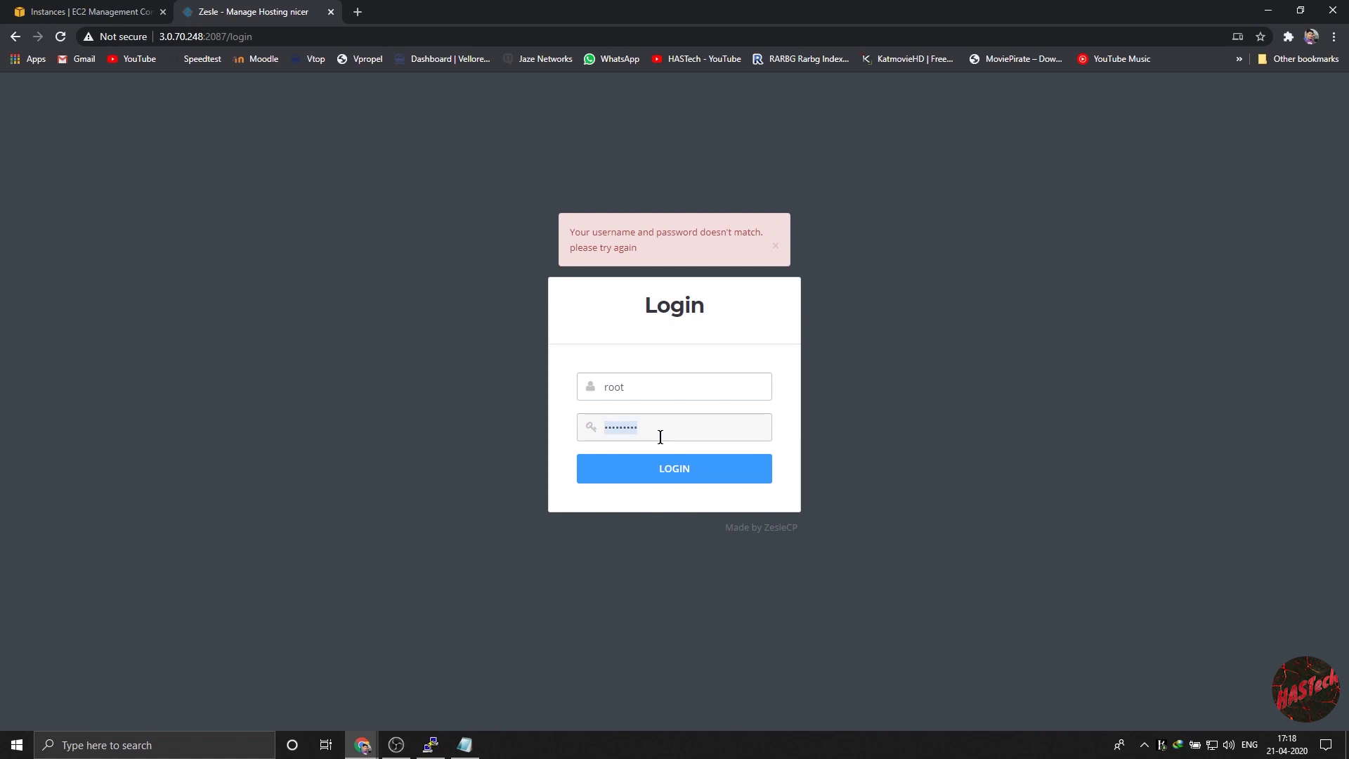
key(Caps_Lock)
- Finish retyping the password to log in, then enter the setup Name
text(••)
key(Return)
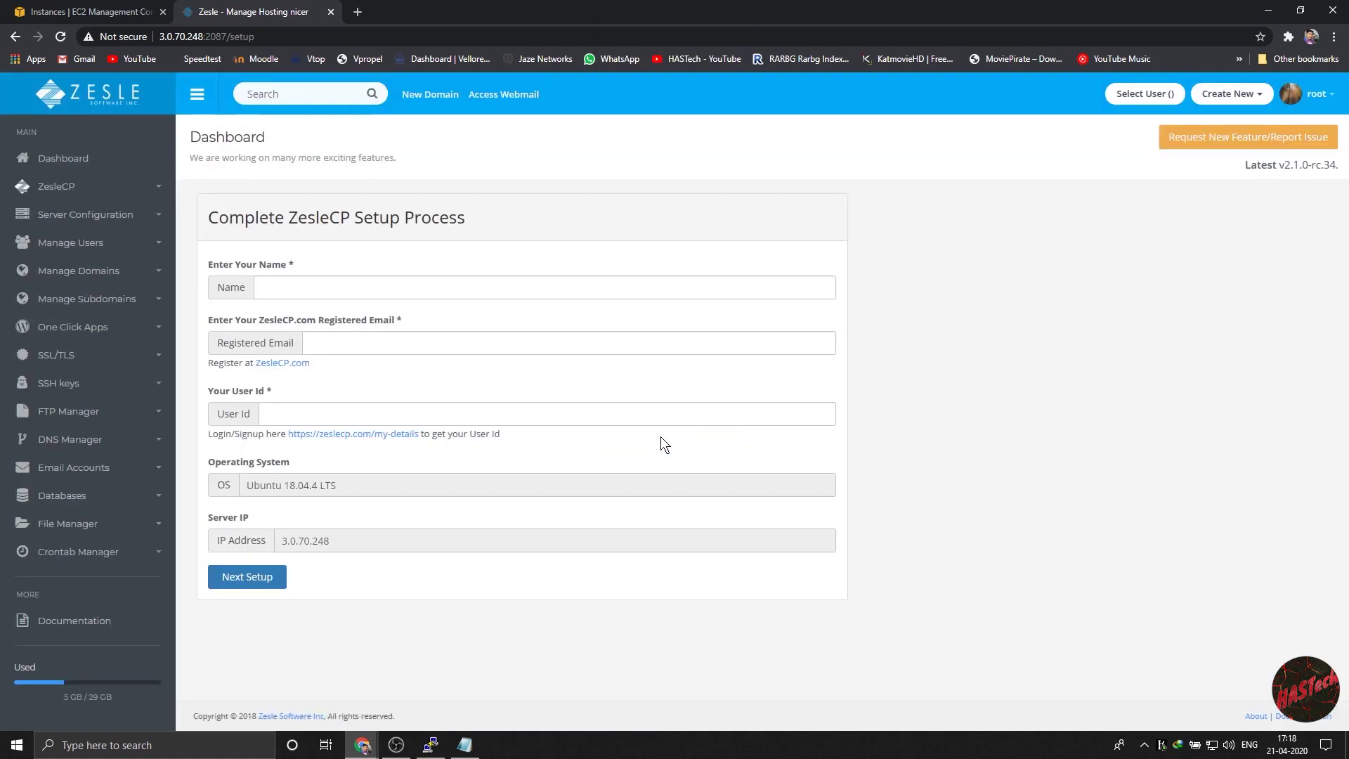
click(368, 290)
click(367, 373)
click(367, 278)
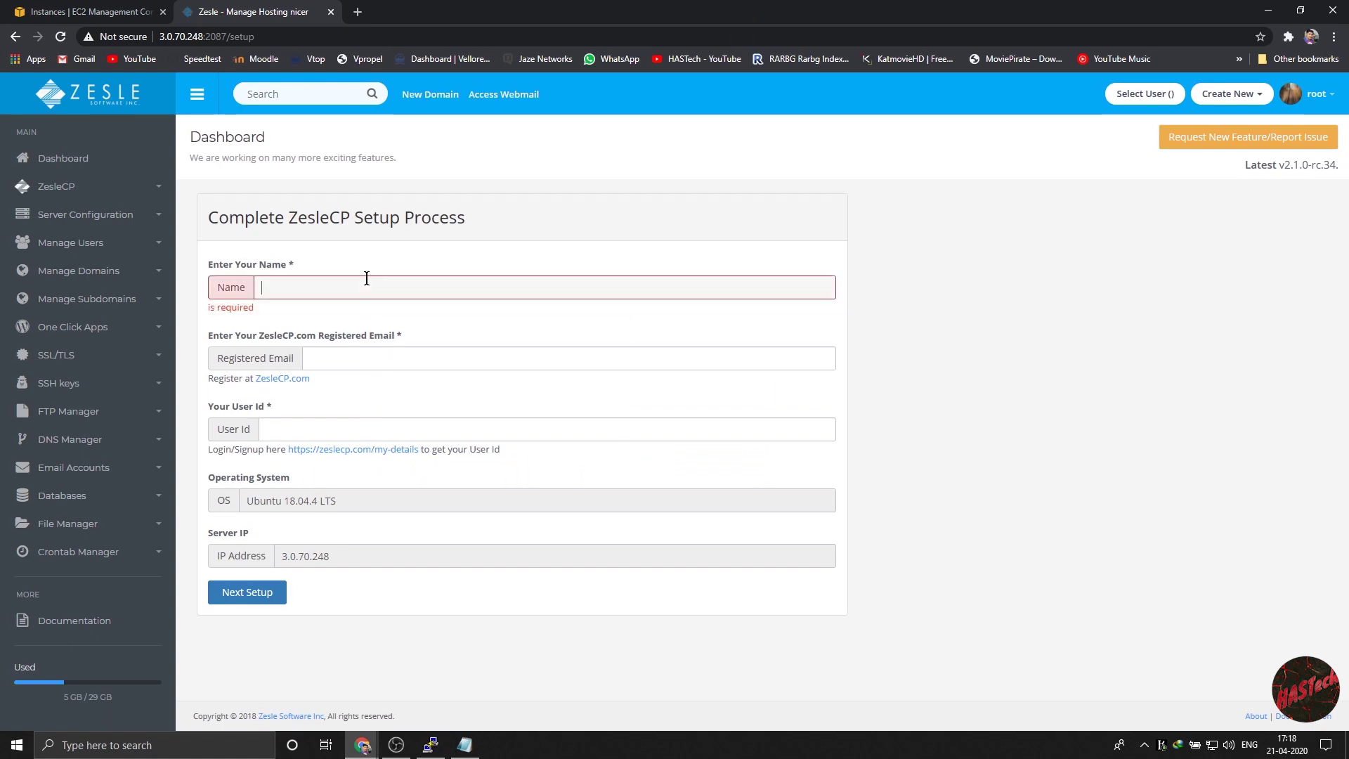
text(hastech techguru)
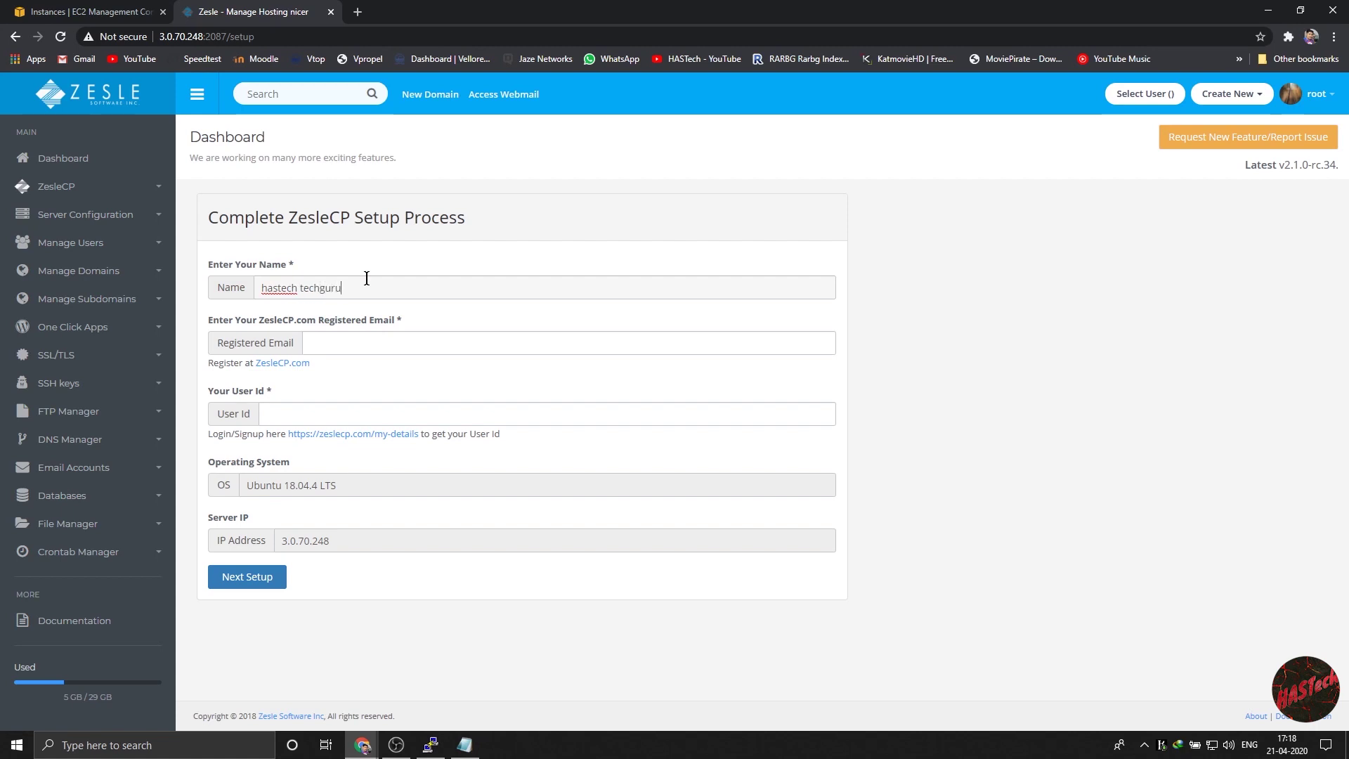
- Fill in the registered e-mail, paste the User Id from the zeslecp.com profile, and submit setup
click(368, 344)
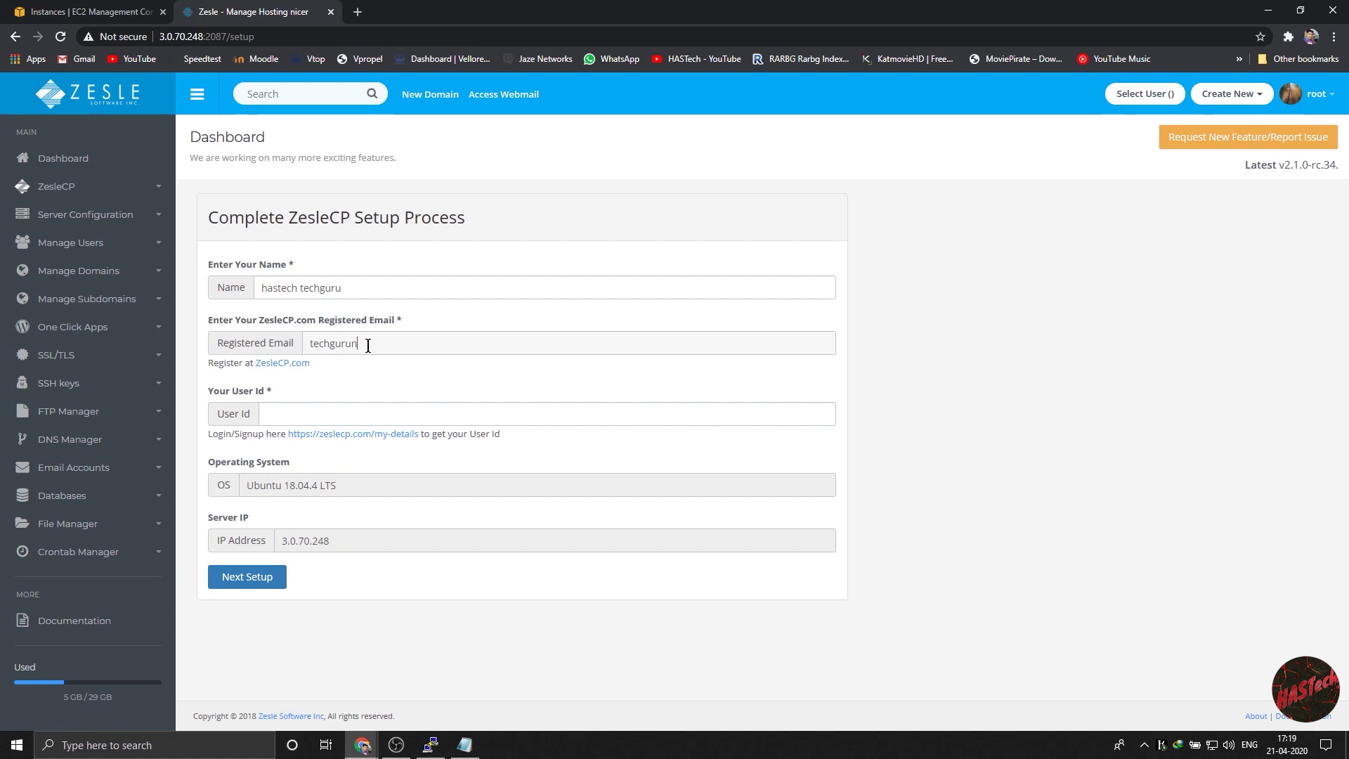
click(297, 412)
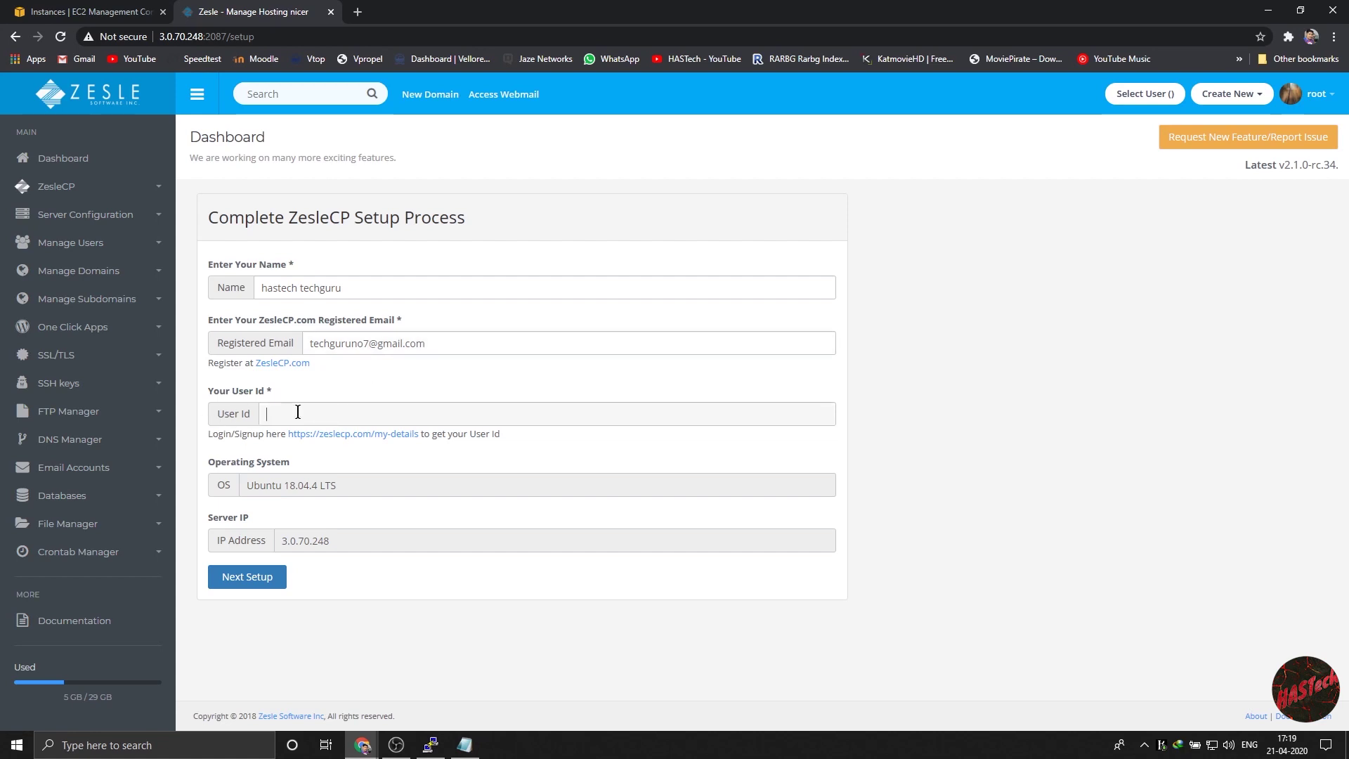
mouse_move(362, 743)
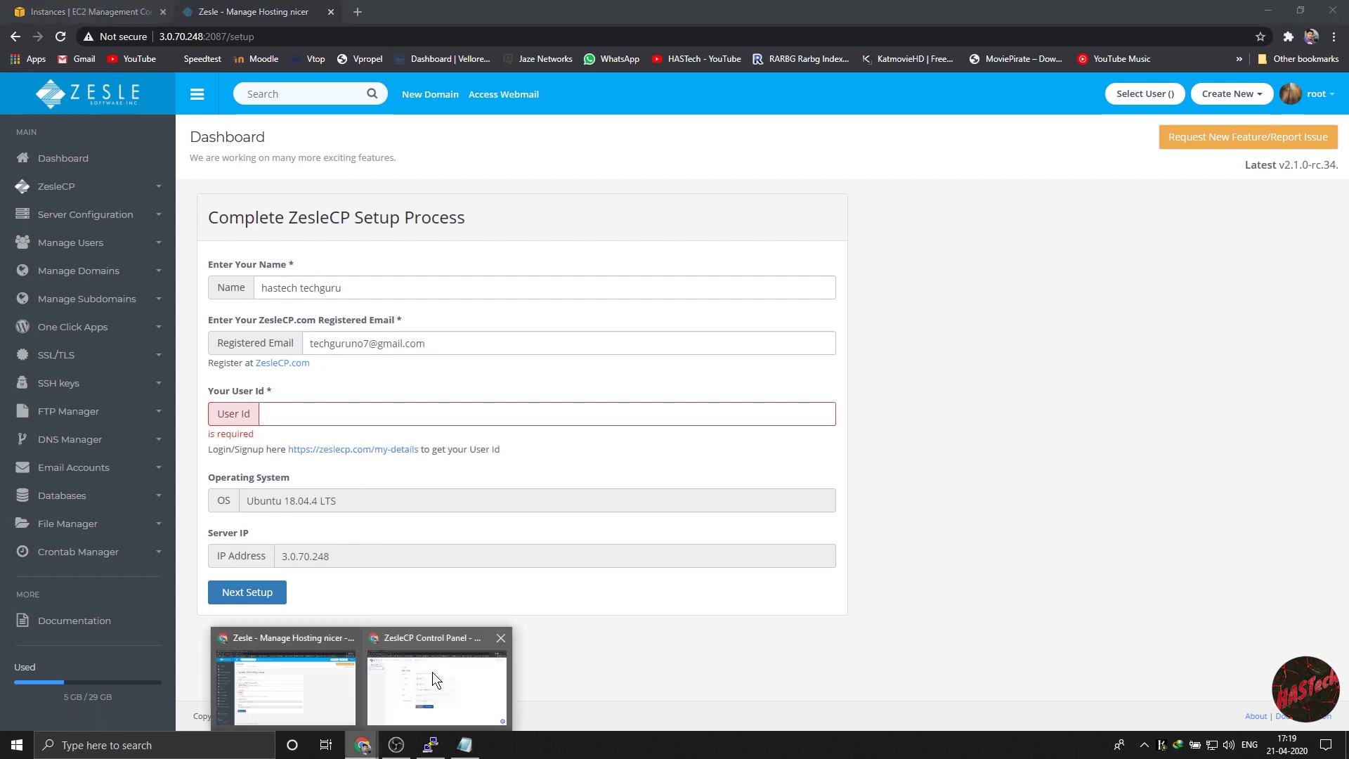
click(432, 672)
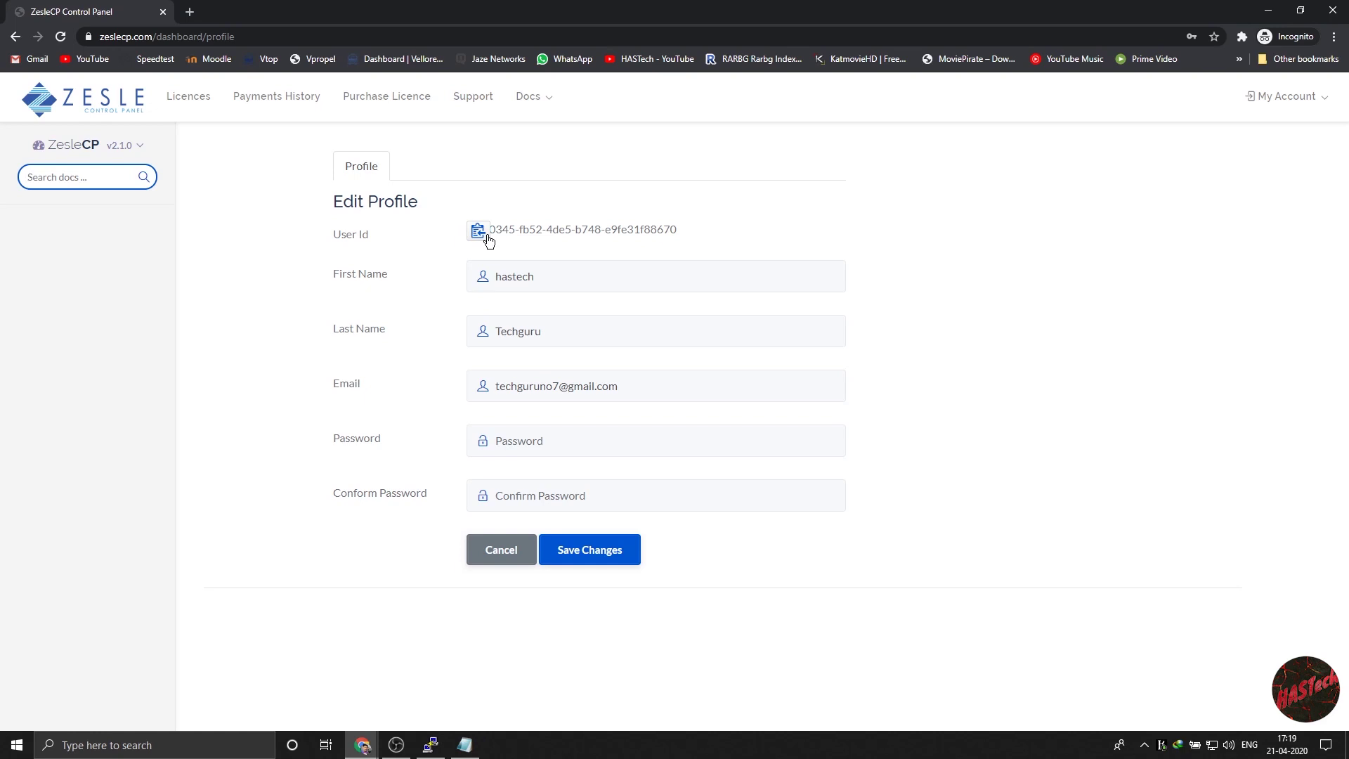
click(481, 234)
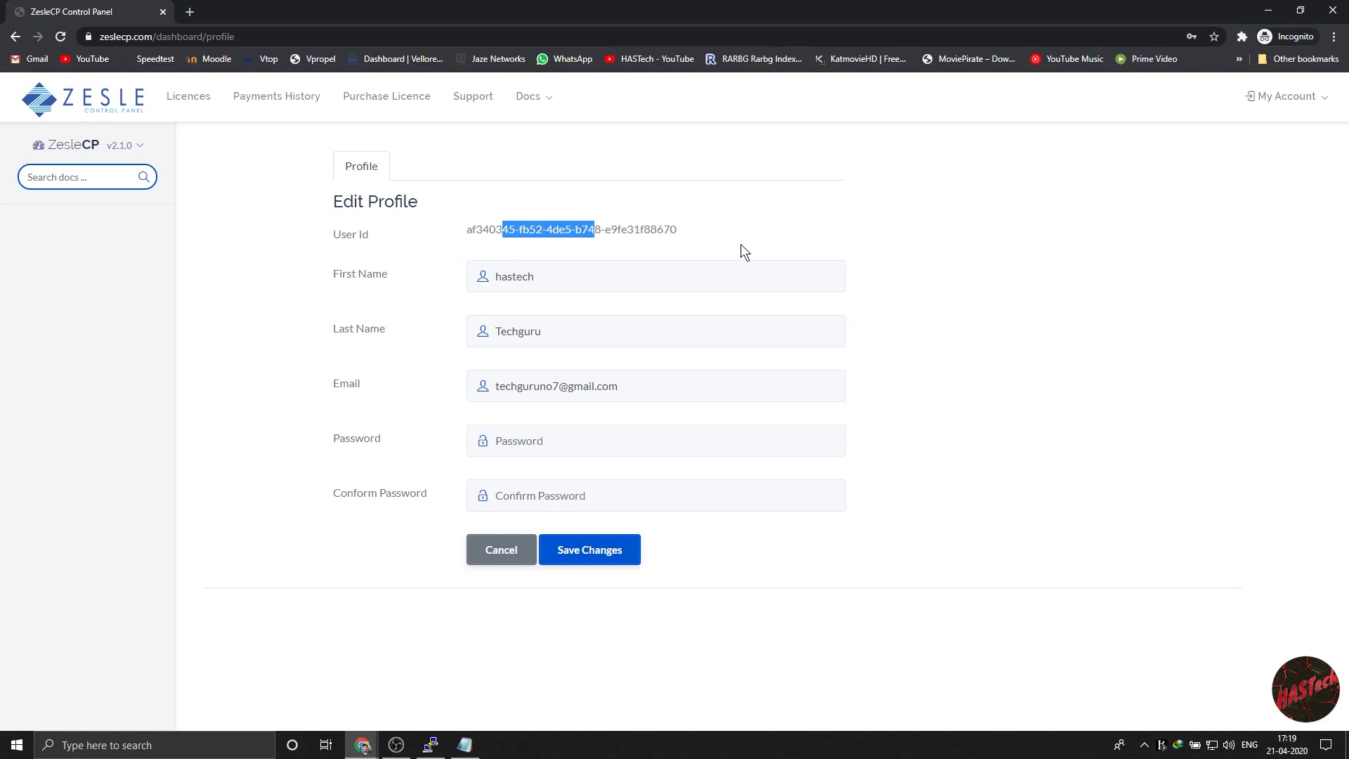
mouse_move(361, 744)
click(309, 687)
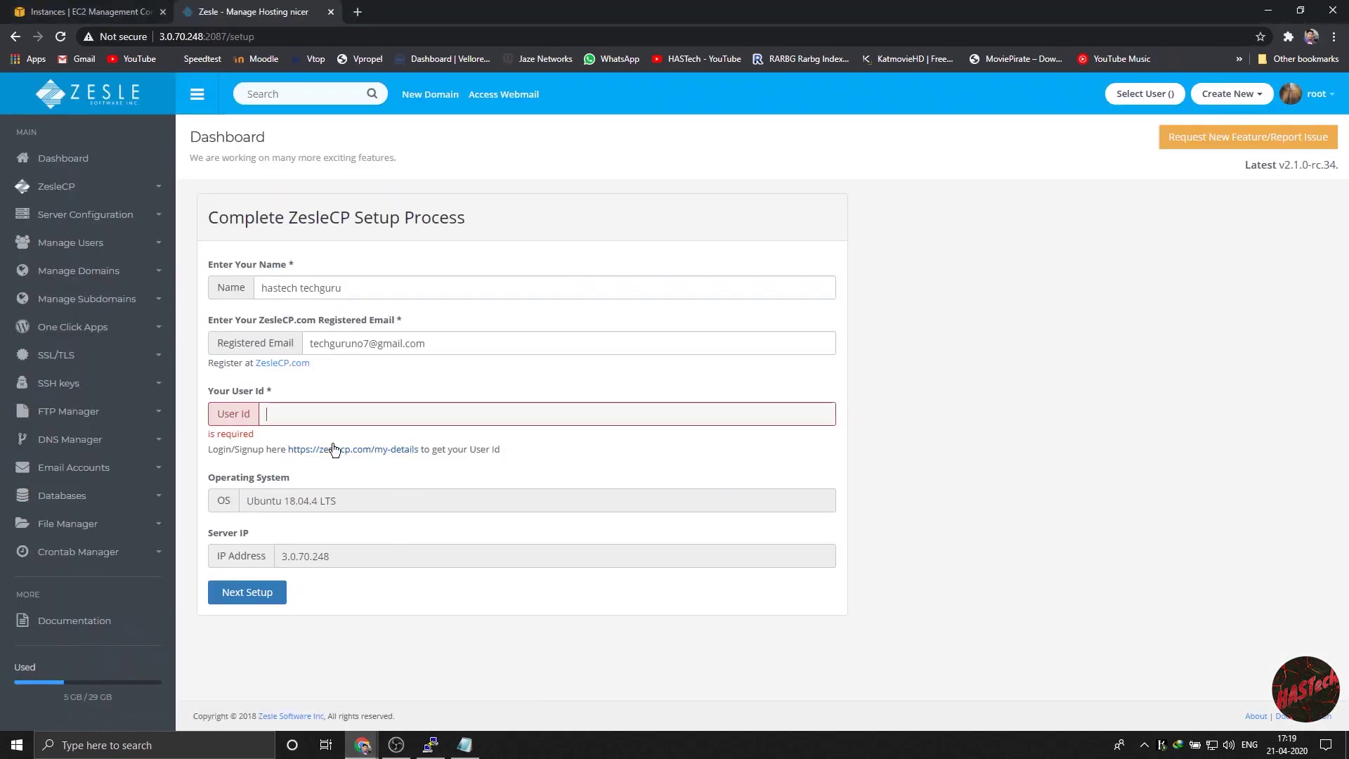
key(ctrl+v)
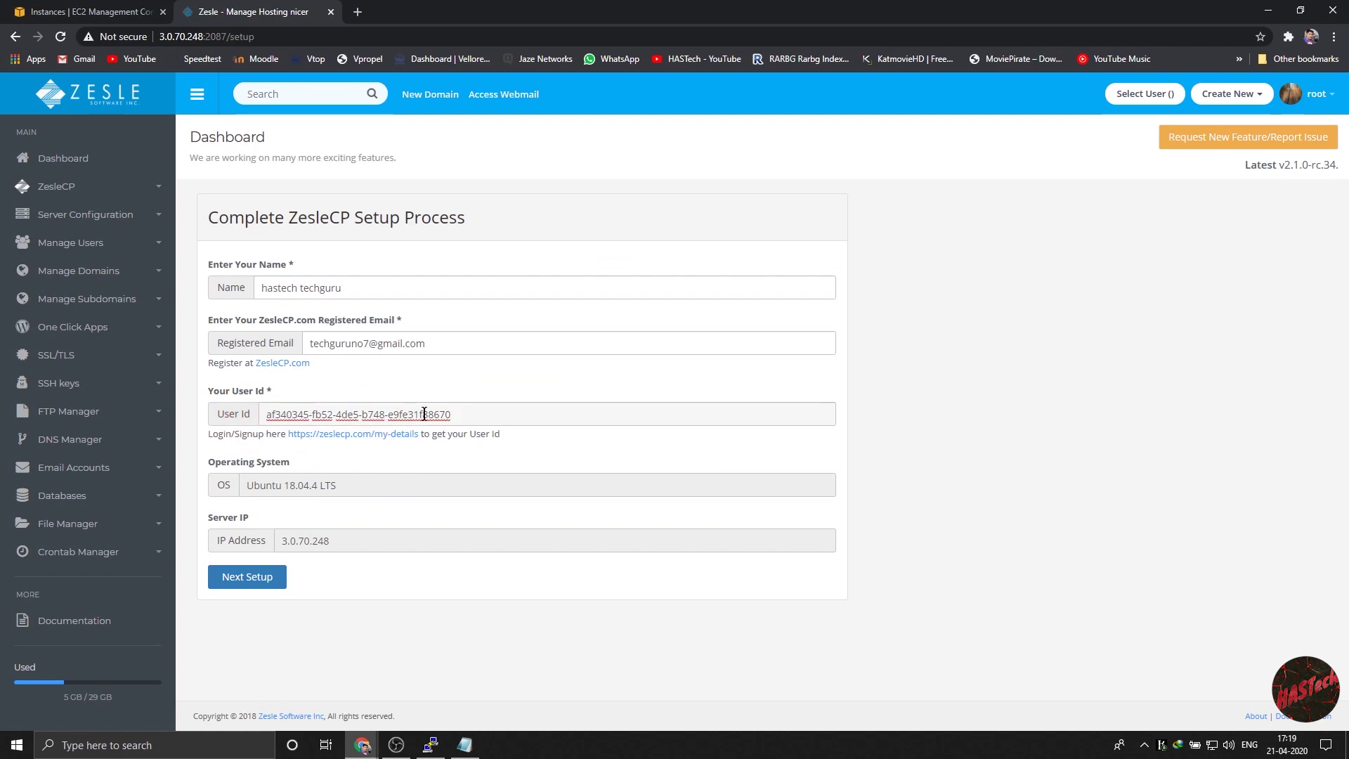
click(261, 576)
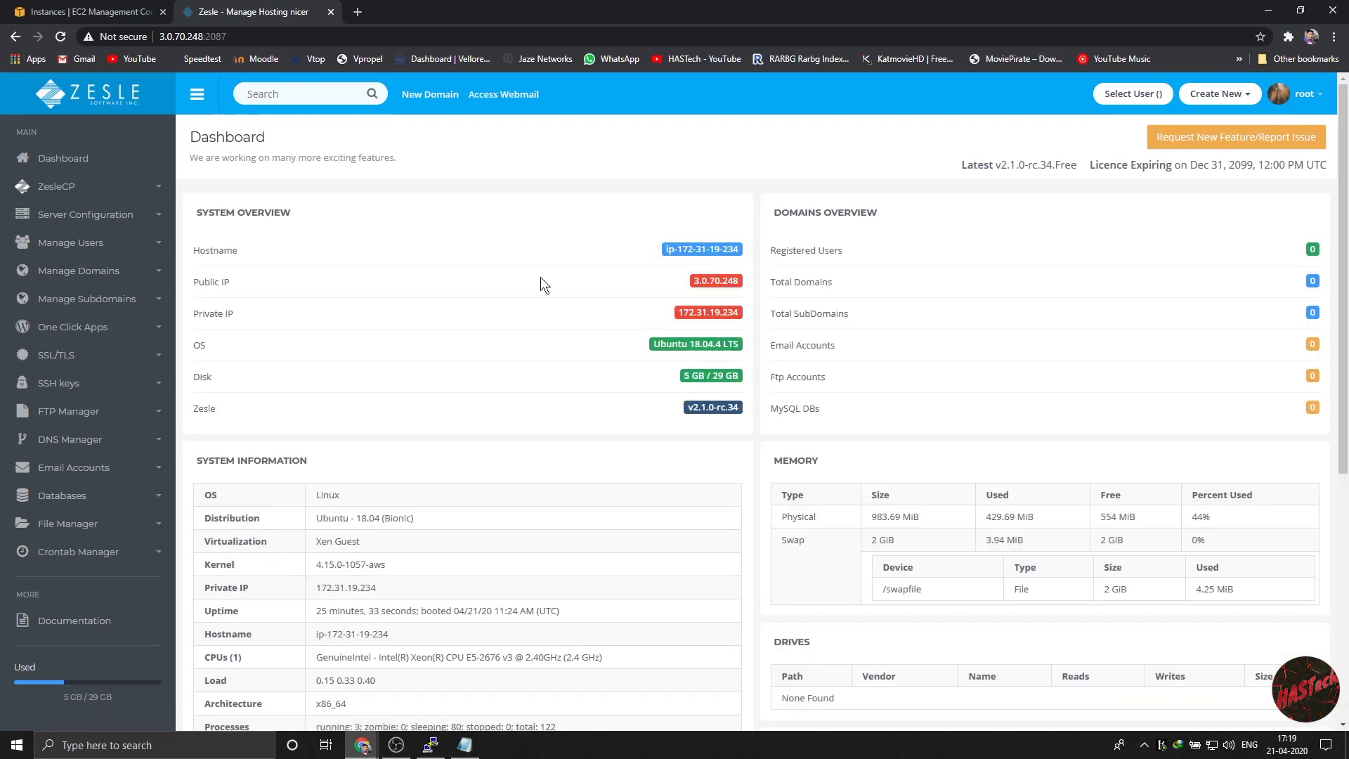
- Open Server Configuration > Basic Setup and replace the default server admin e-mail
drag(195, 211, 419, 333)
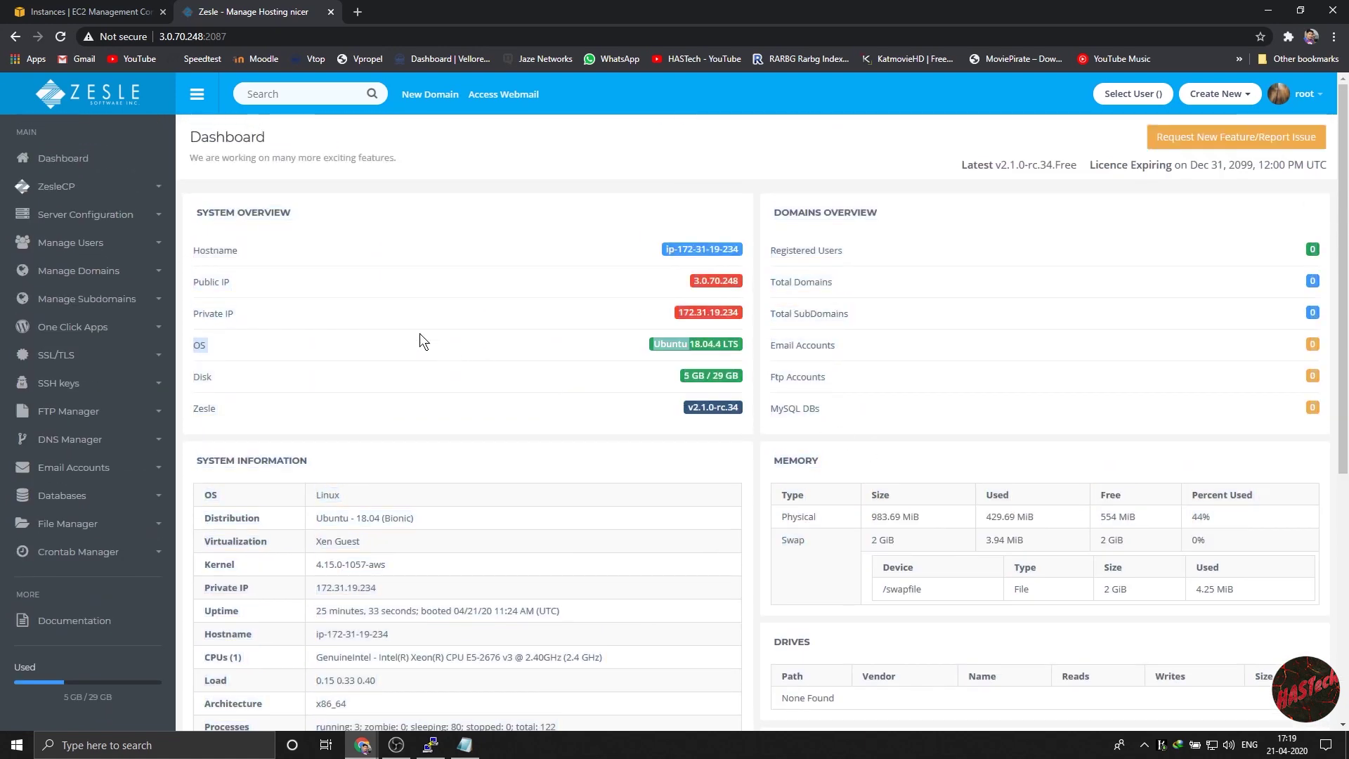
click(137, 220)
click(111, 252)
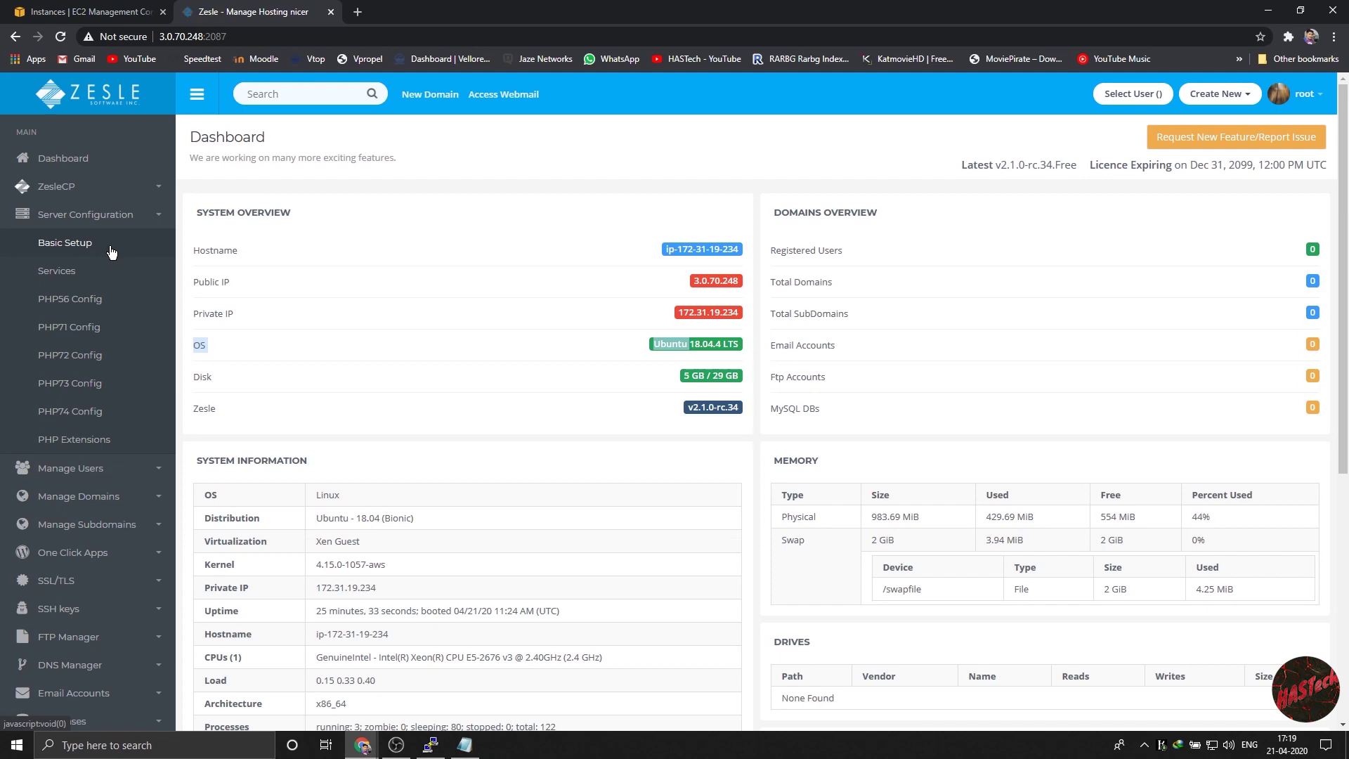
click(328, 272)
drag(329, 272, 211, 270)
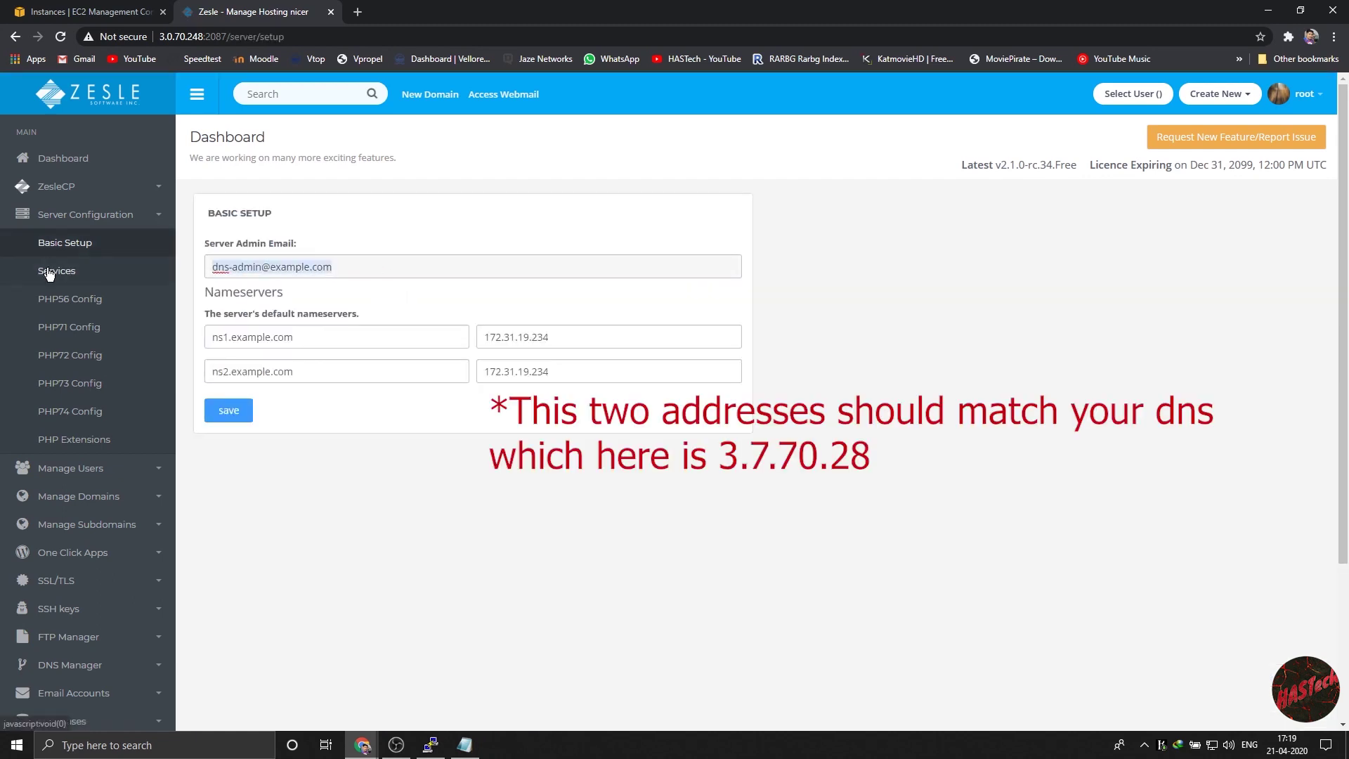
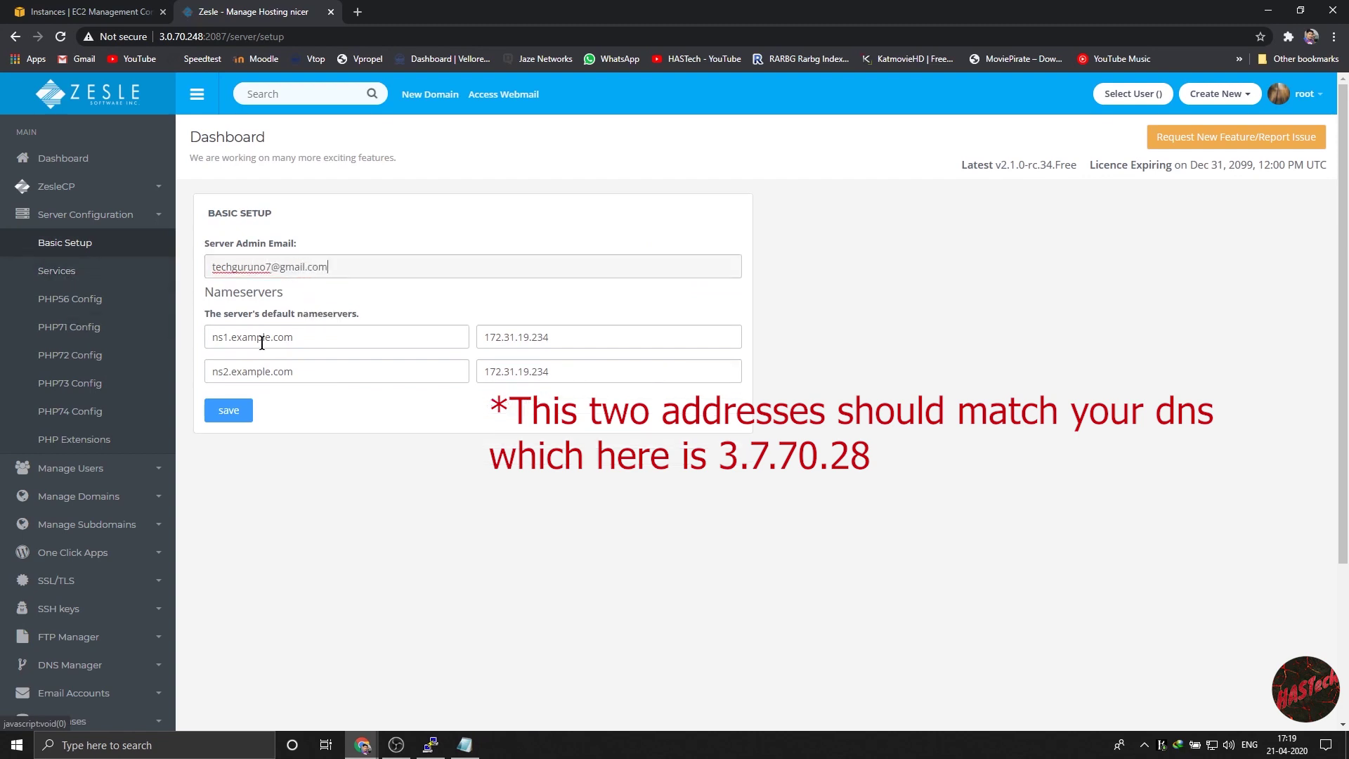
- Change the nameservers to ns1.berozgaar.com and ns2.berozgaar.com and save the settings
drag(271, 337, 232, 337)
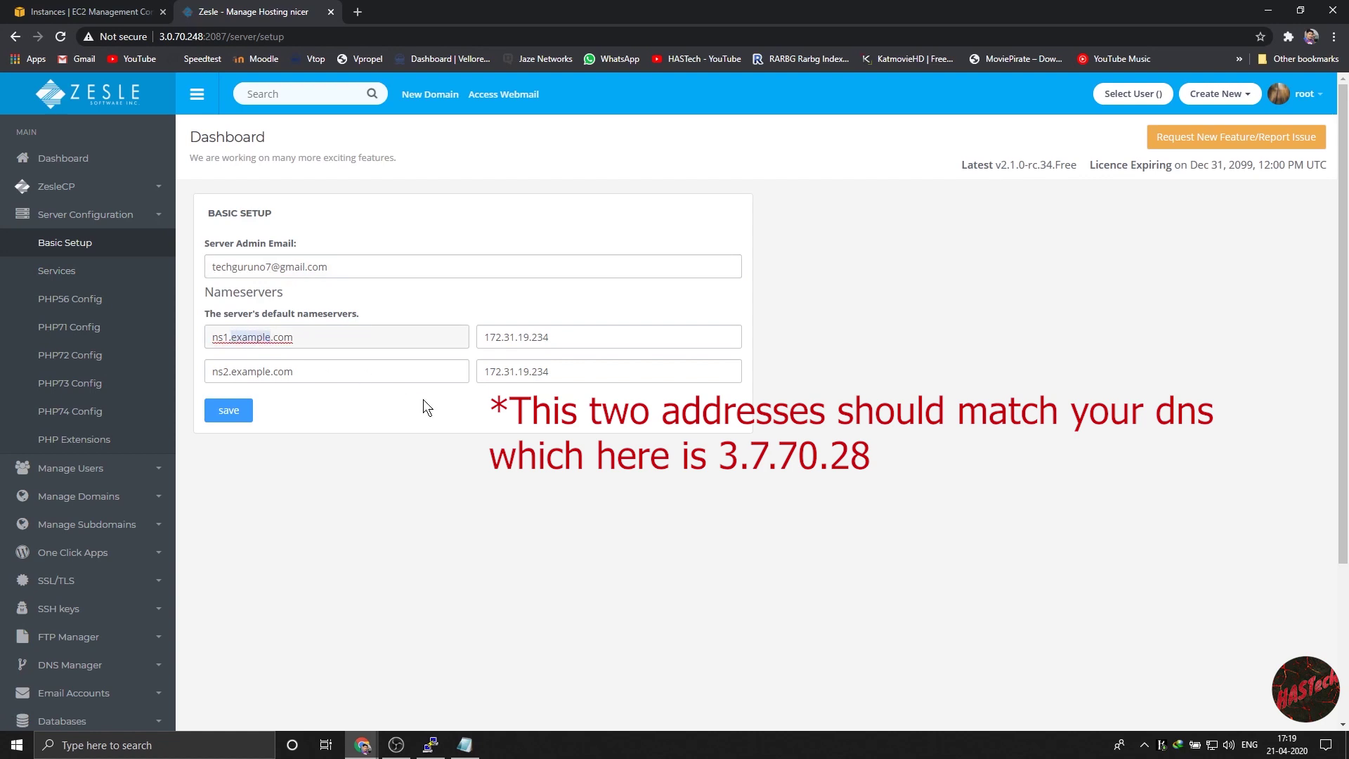
text(berozgaar)
drag(268, 371, 235, 374)
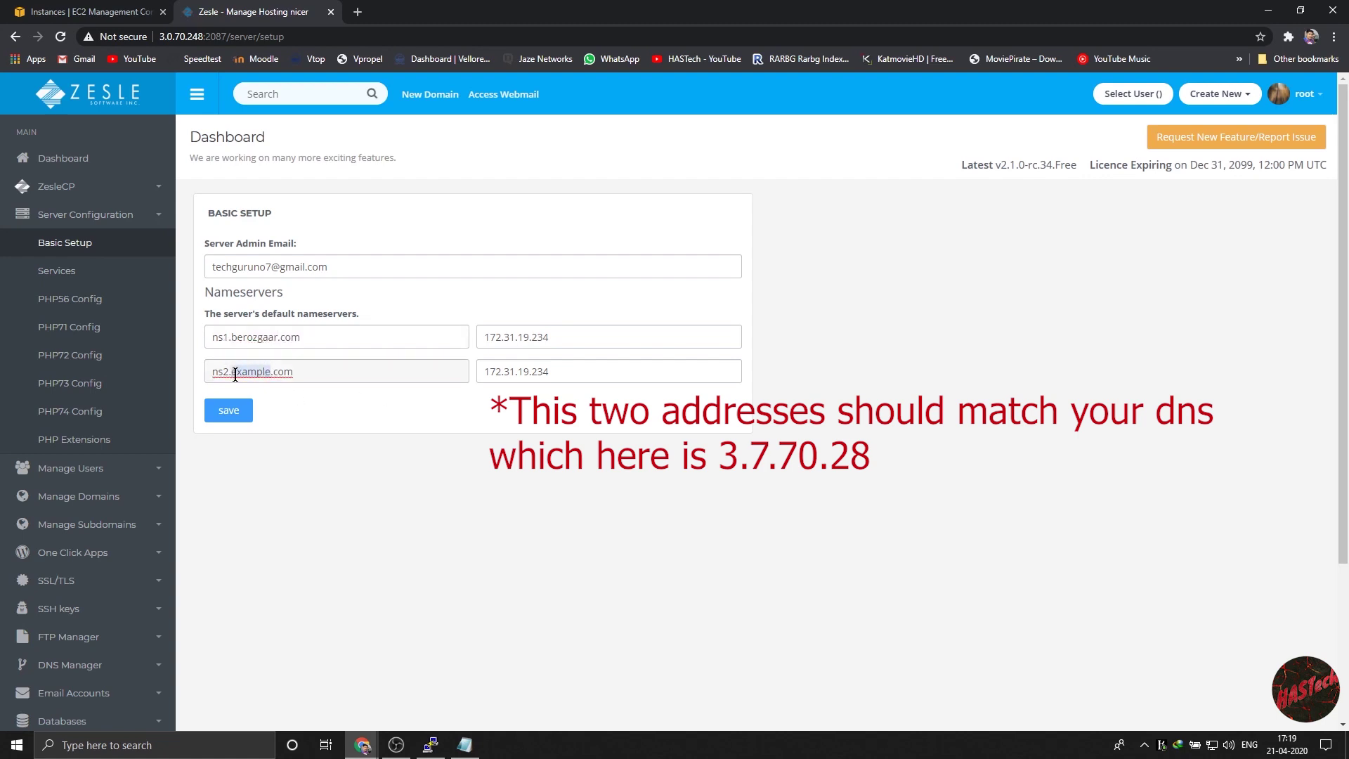
text(vbe)
key(BackSpace)
key(BackSpace)
key(BackSpace)
text(berog)
key(BackSpace)
text(zgaar)
click(235, 414)
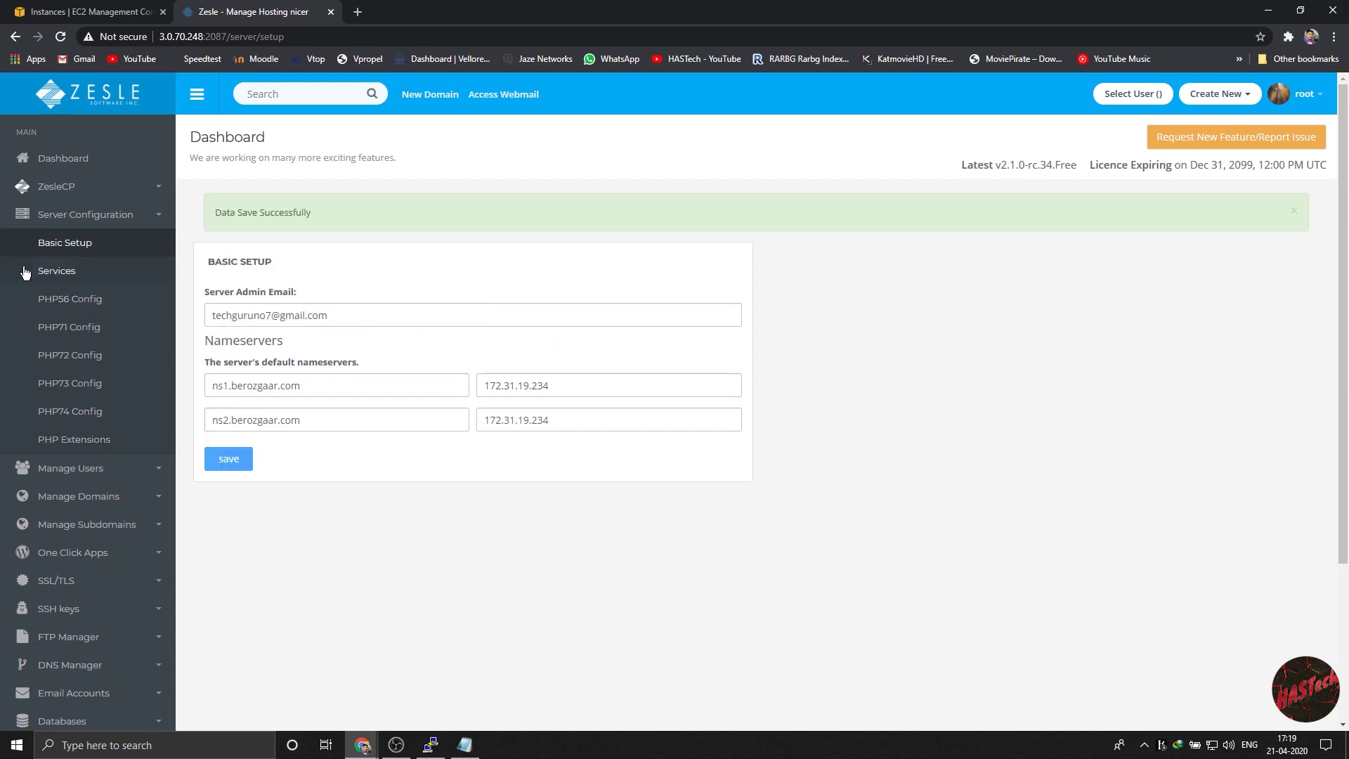
- Start the stopped Apache (HTTP Web Server) service on the Services page so it shows Active
click(103, 281)
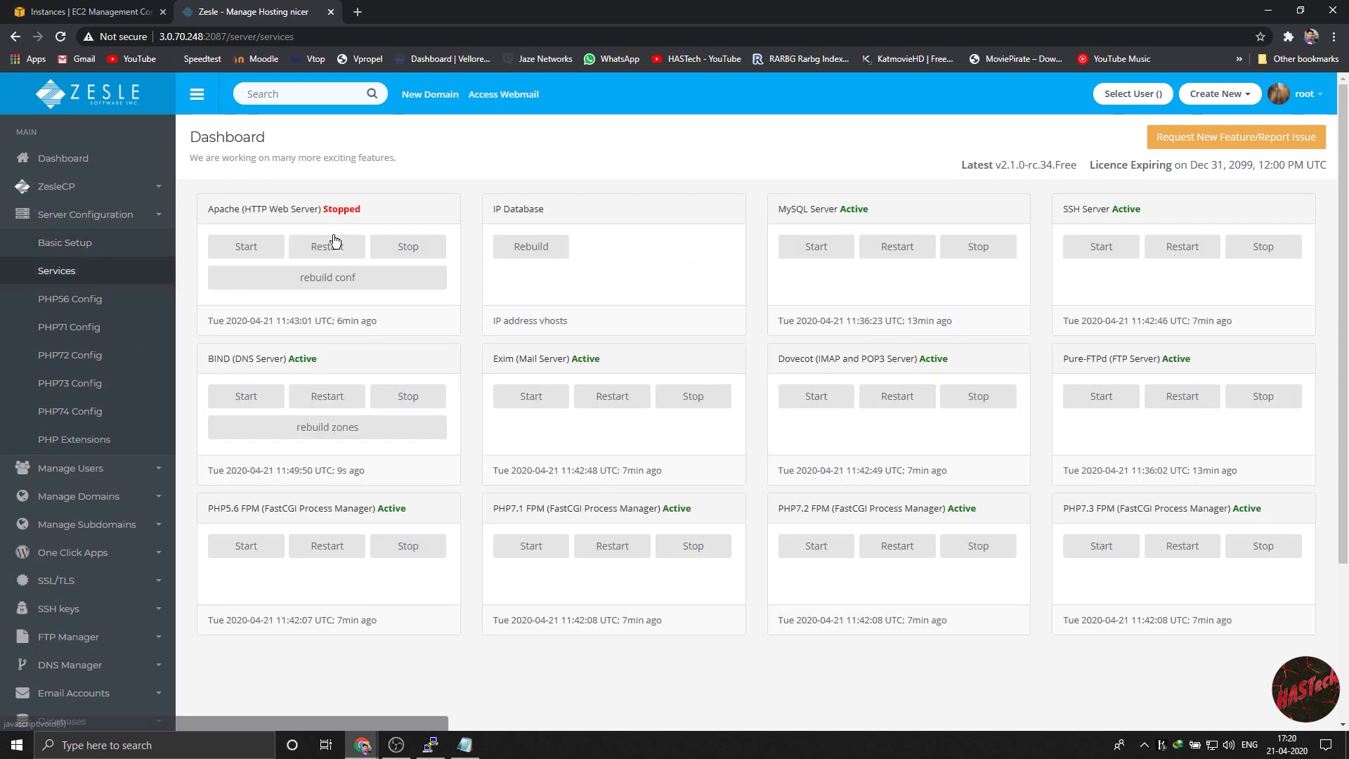
scroll(464, 495, down, 3)
scroll(461, 489, up, 3)
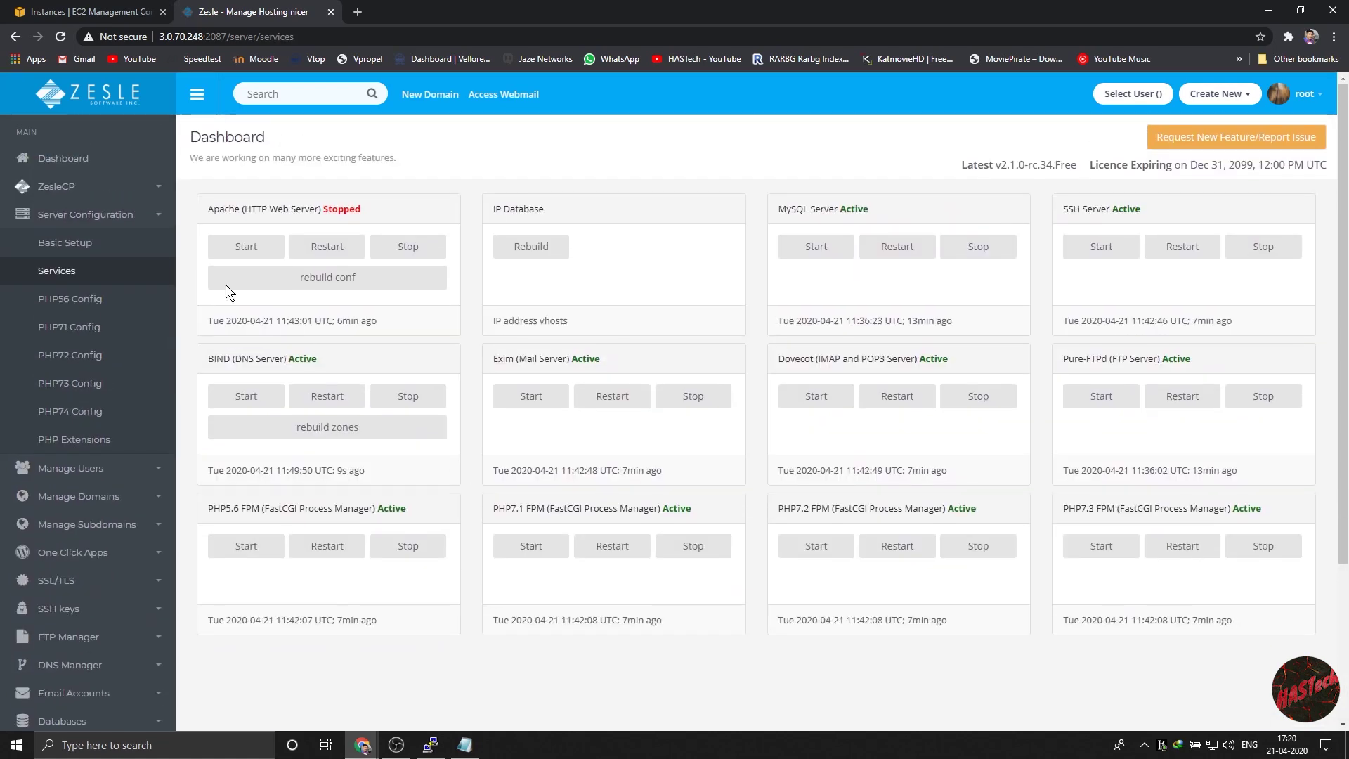
click(242, 249)
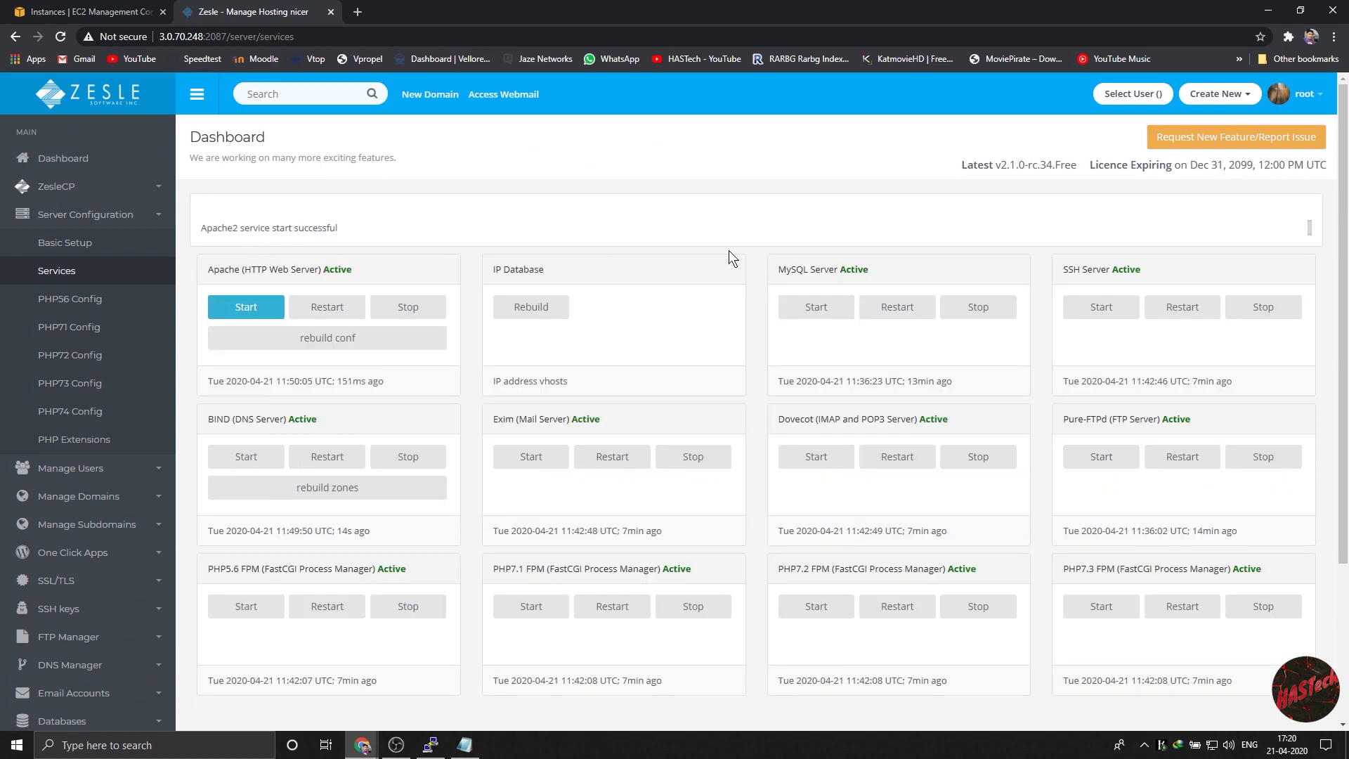
scroll(837, 376, down, 2)
scroll(424, 473, up, 2)
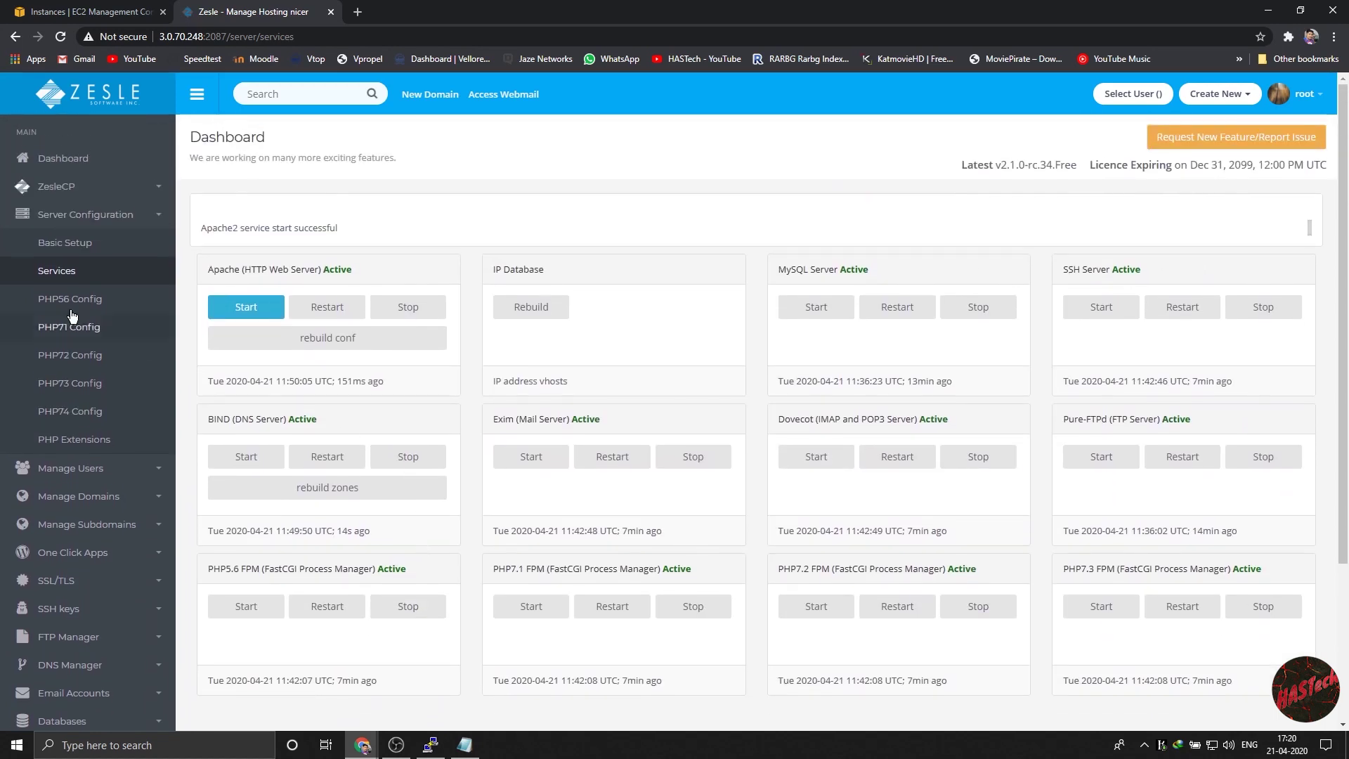
- Enter berozgaar.com in the new-domain form and find the Username list has no users
click(84, 496)
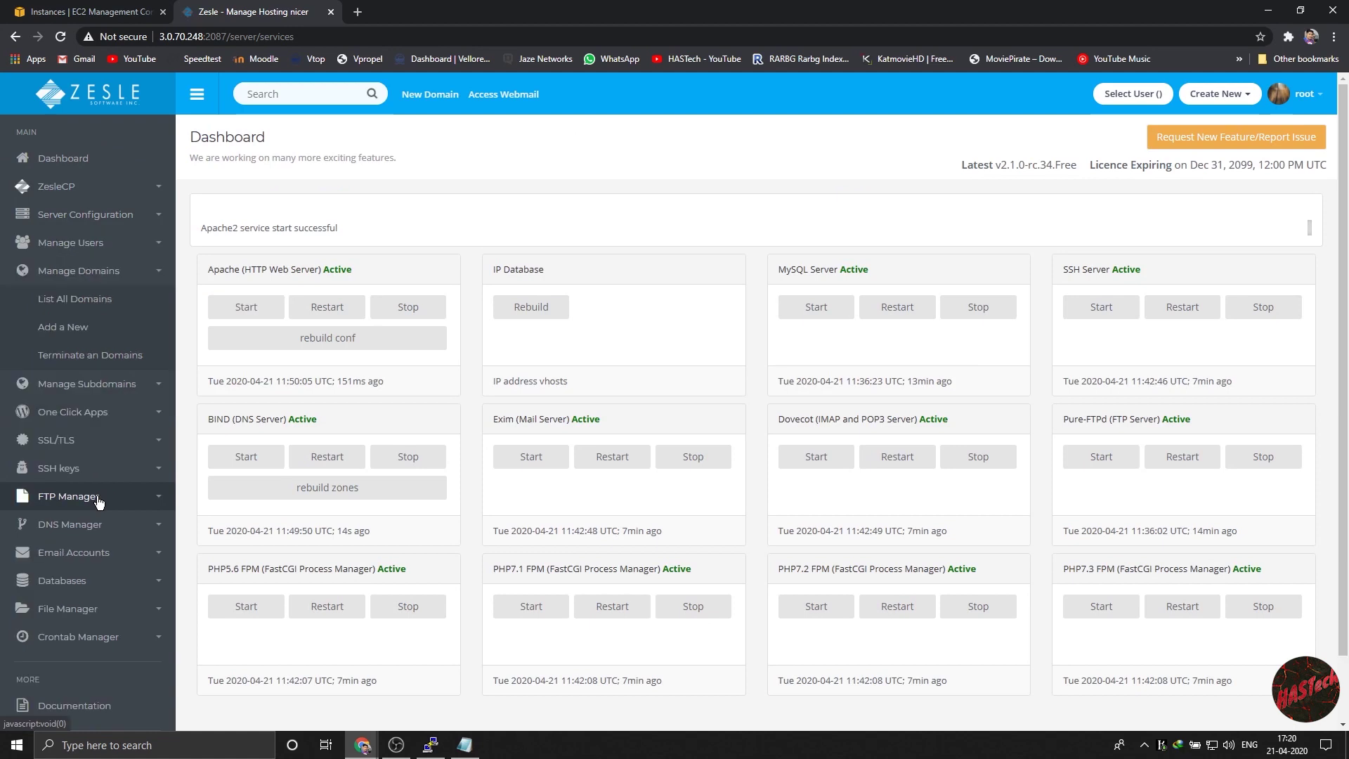
click(77, 327)
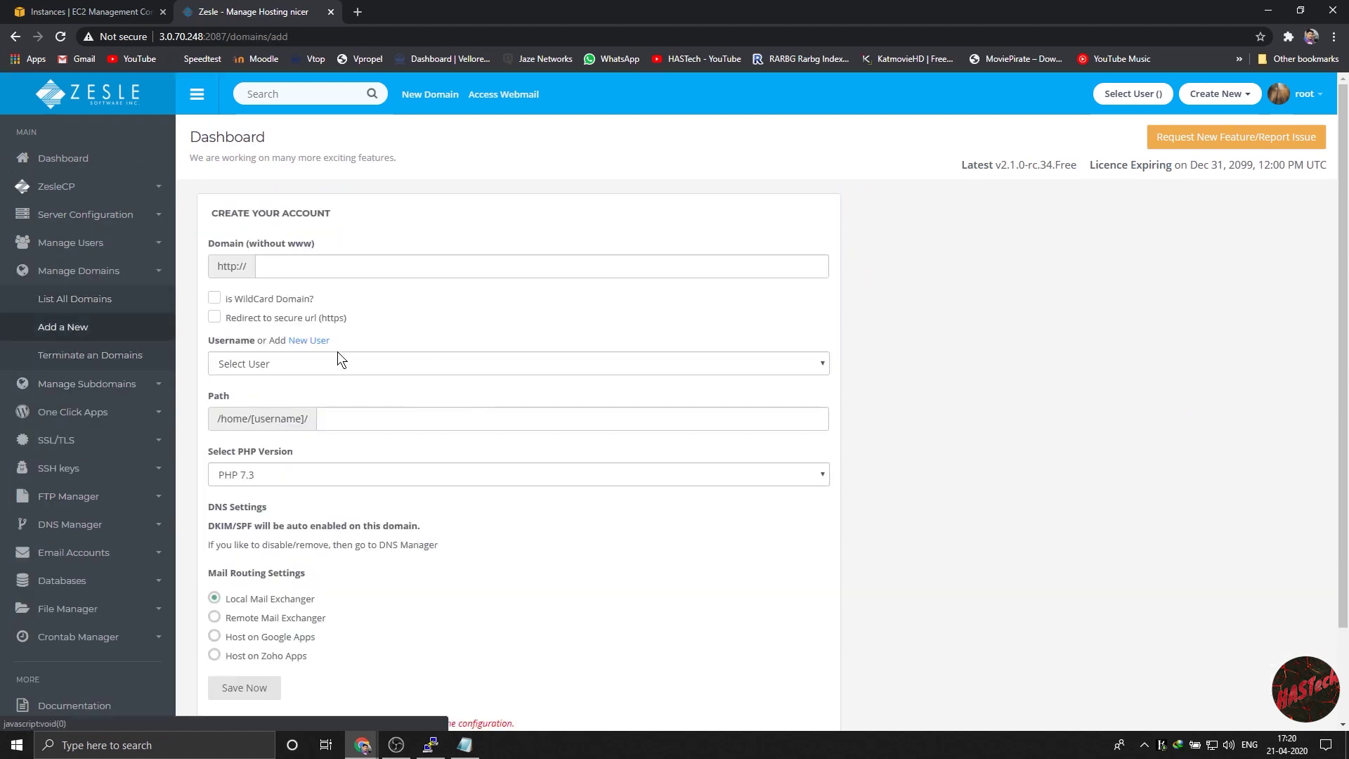
click(304, 272)
text(bes)
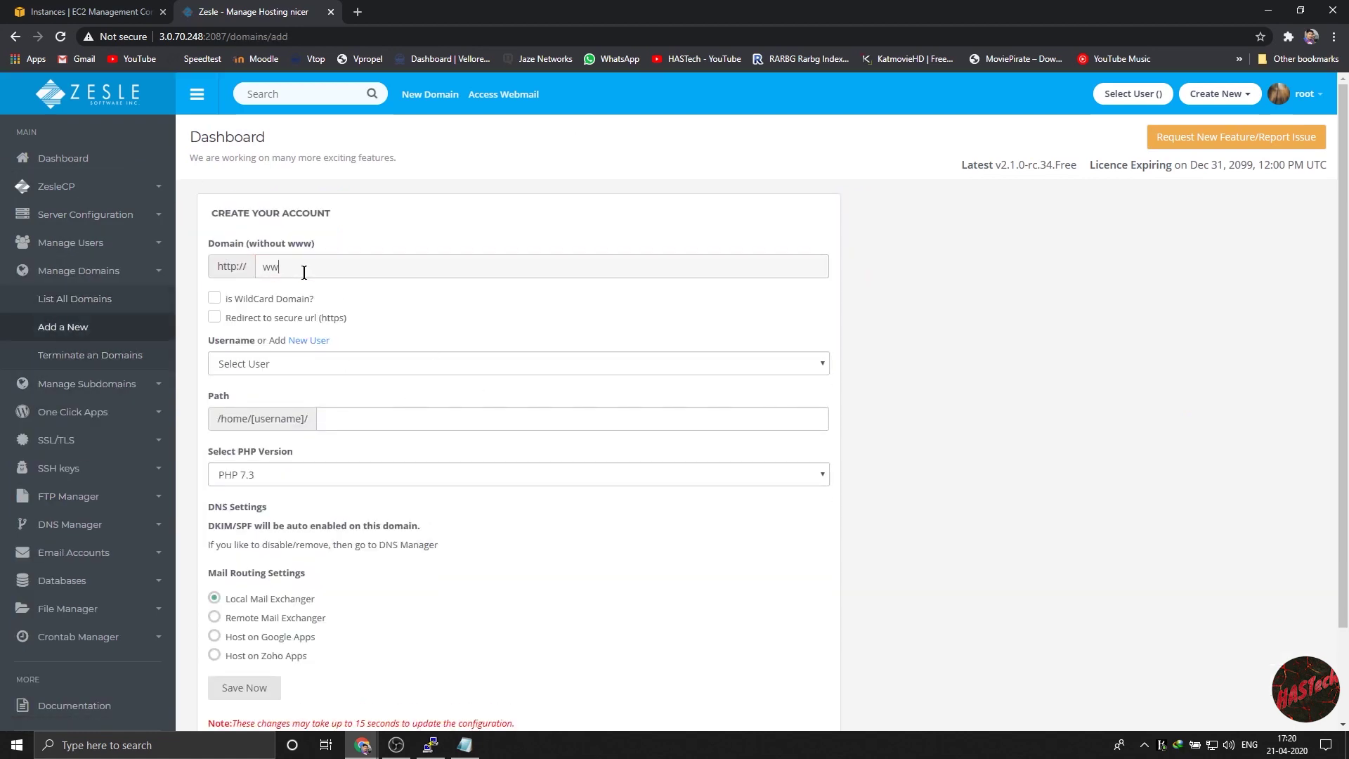
key(BackSpace)
key(BackSpace)
key(BackSpace)
text(berog)
key(BackSpace)
key(BackSpace)
text(gaar.com)
click(268, 364)
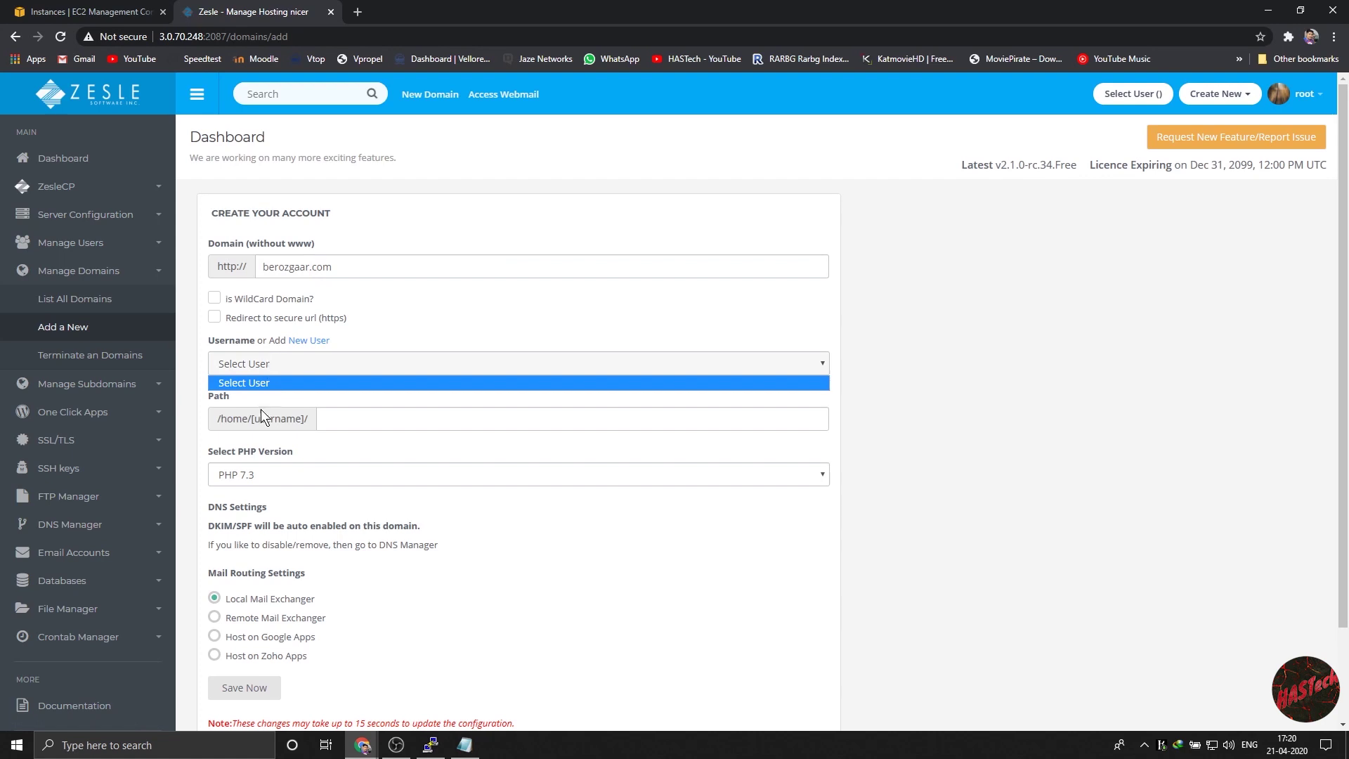
click(528, 349)
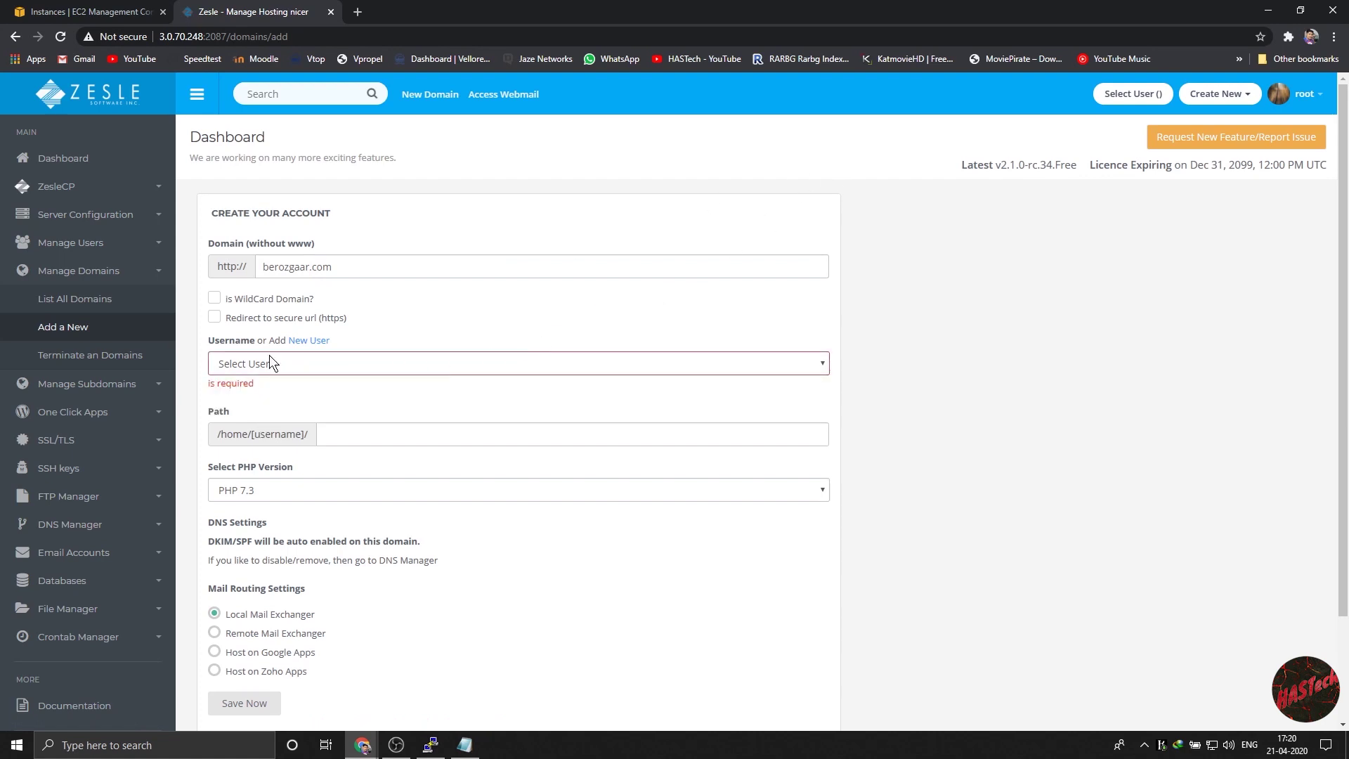
- Create a new system user with a username and password from the New User form
click(1217, 96)
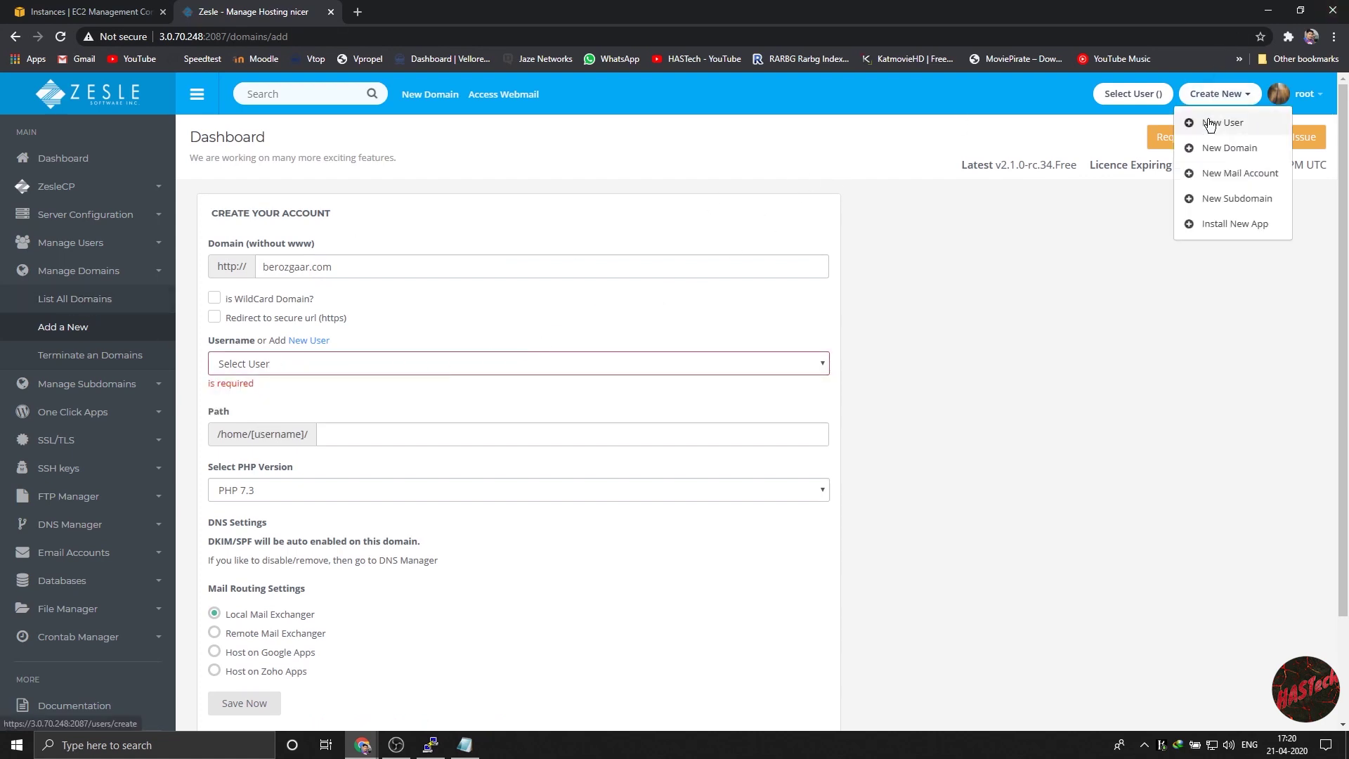
middle_click(1207, 121)
click(447, 9)
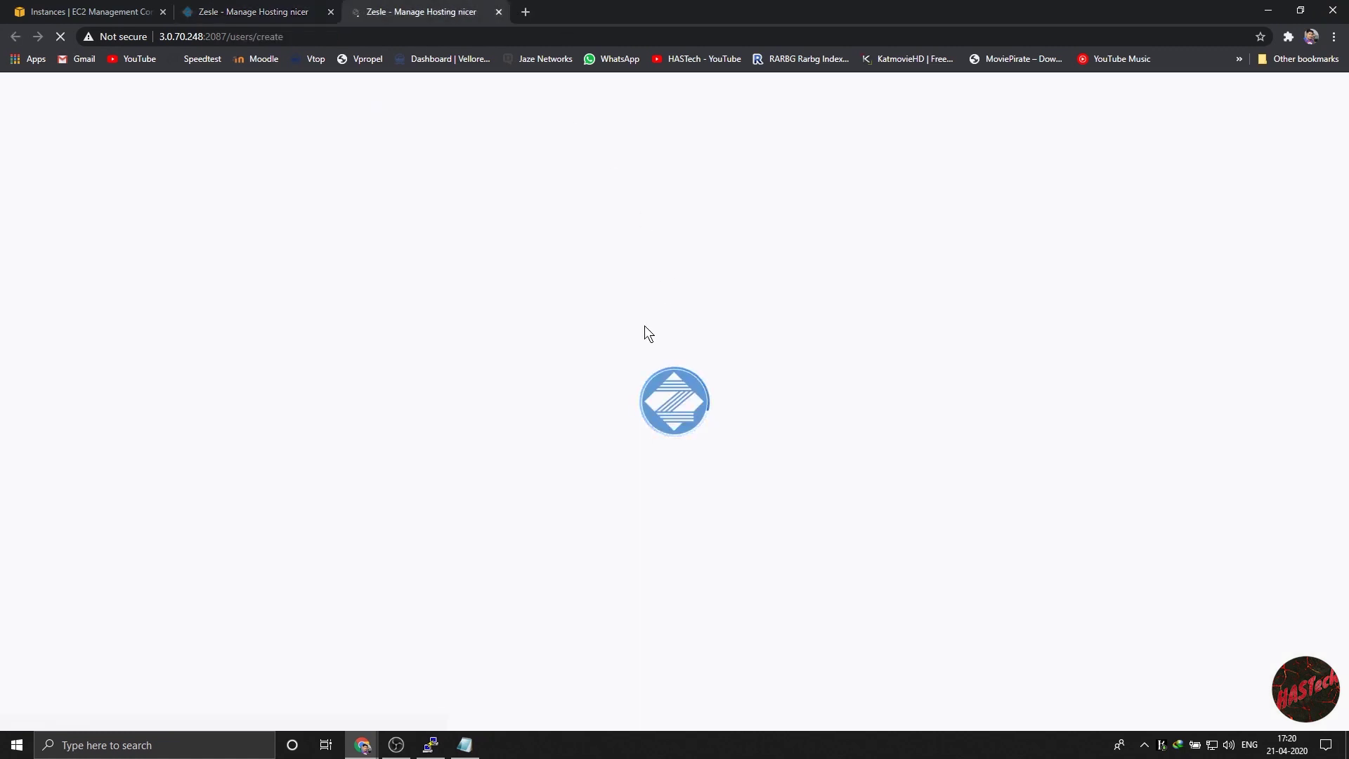
click(249, 274)
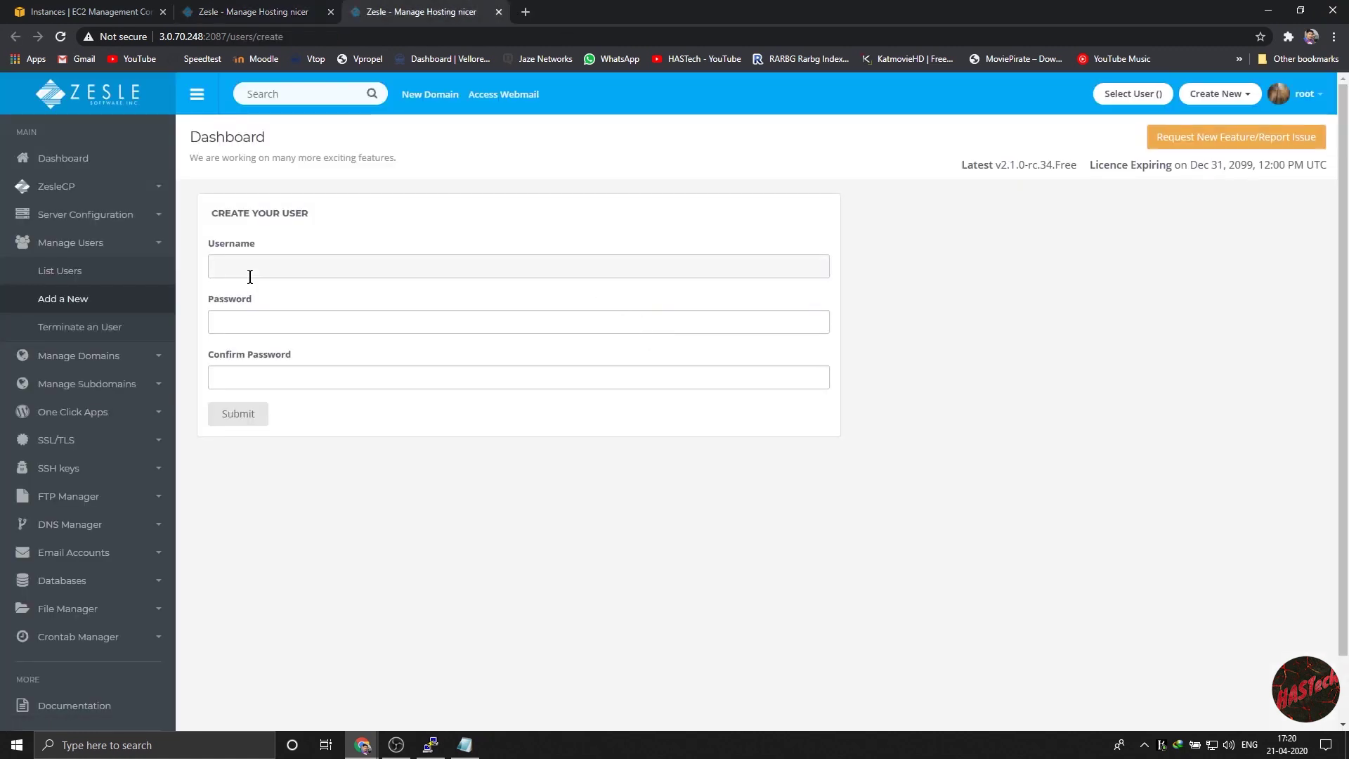
text(lallan)
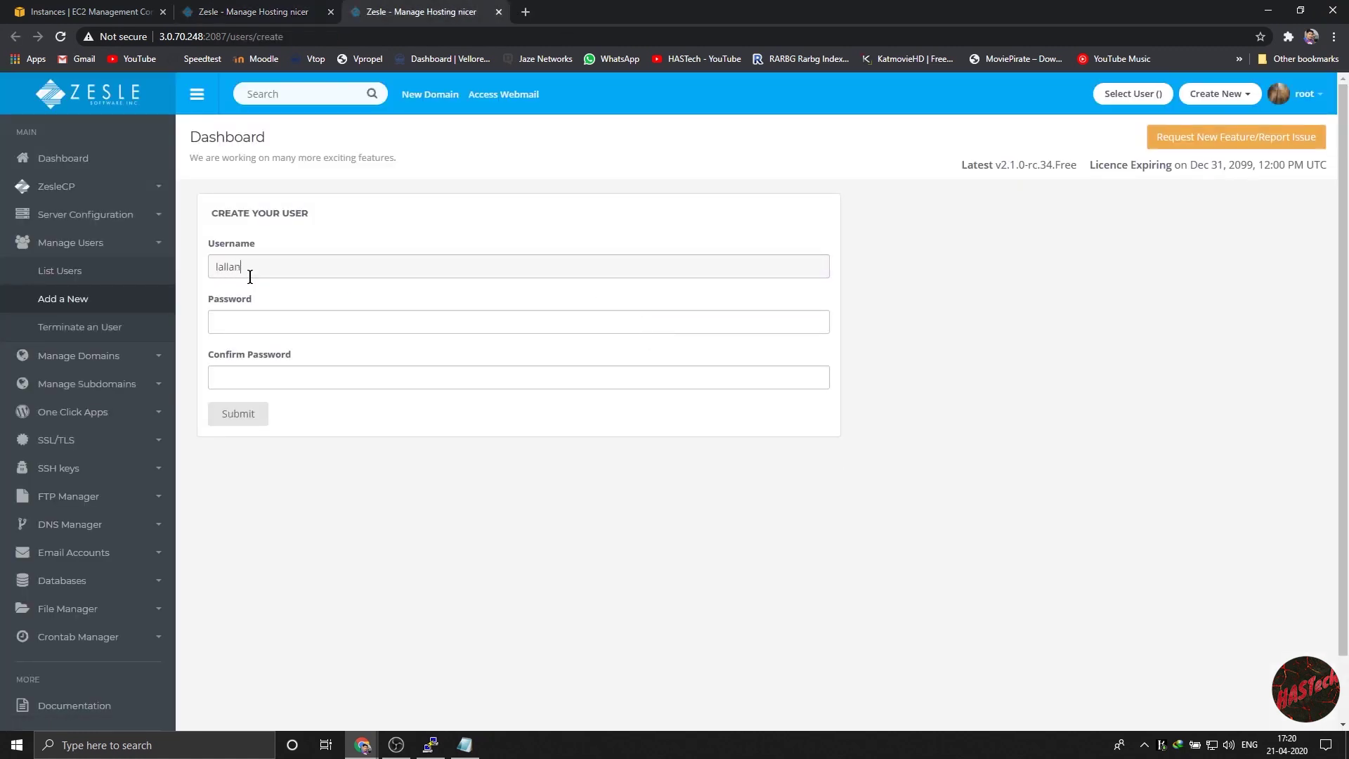
key(Tab)
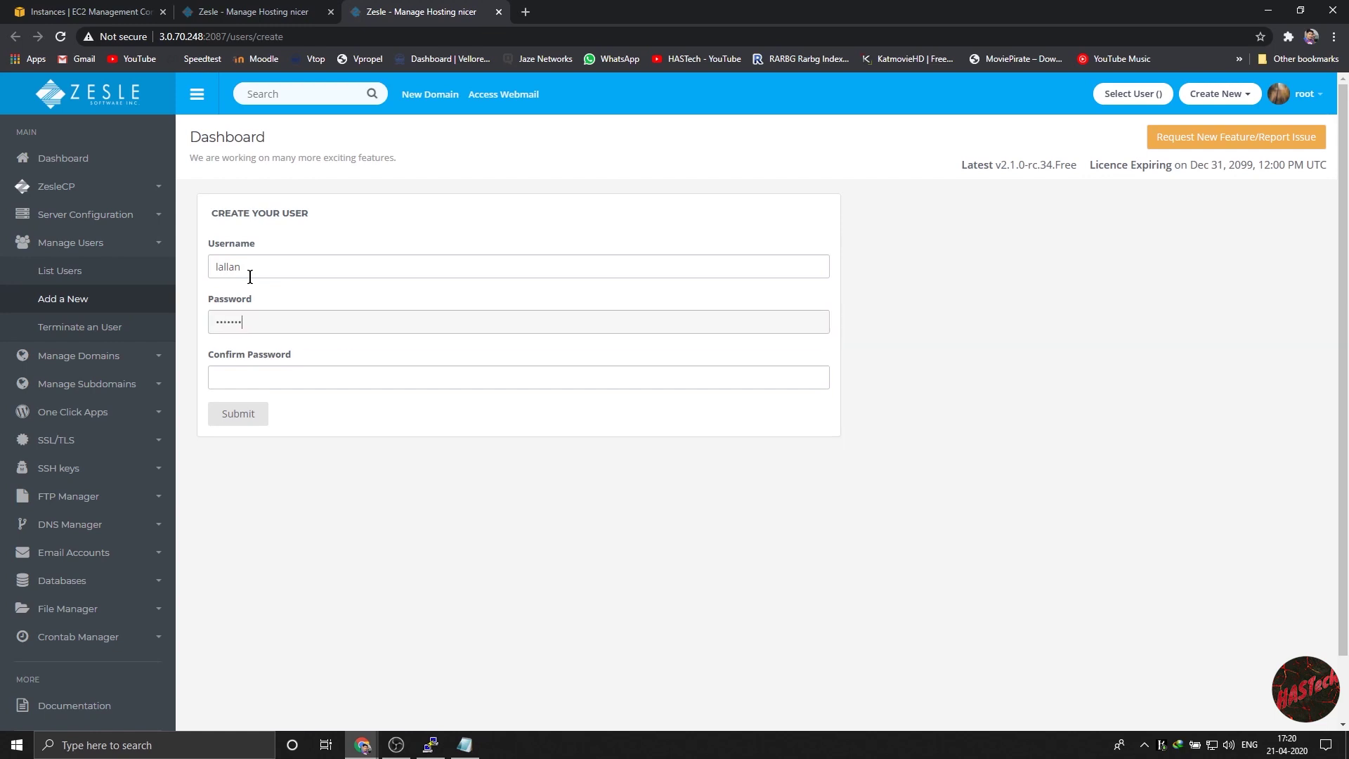
key(Tab)
text(*******)
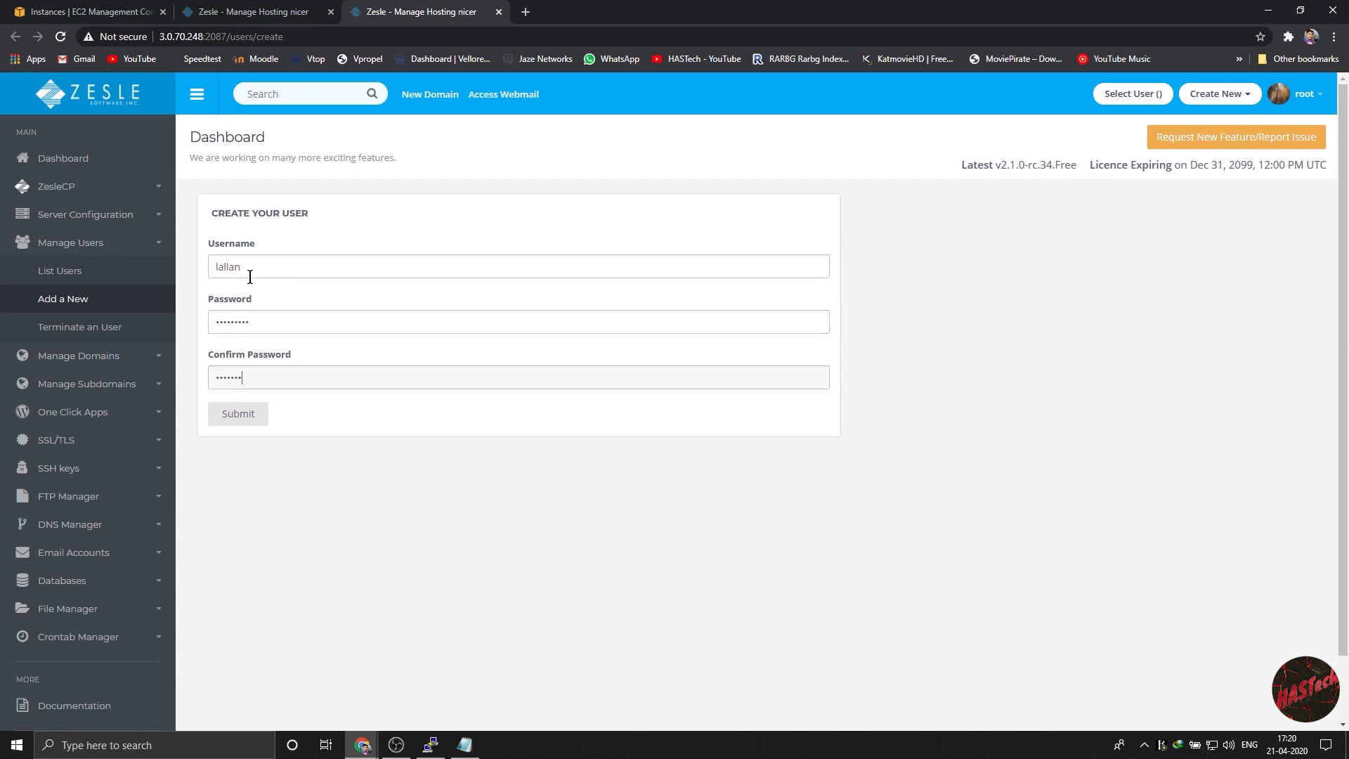
text(**)
key(Return)
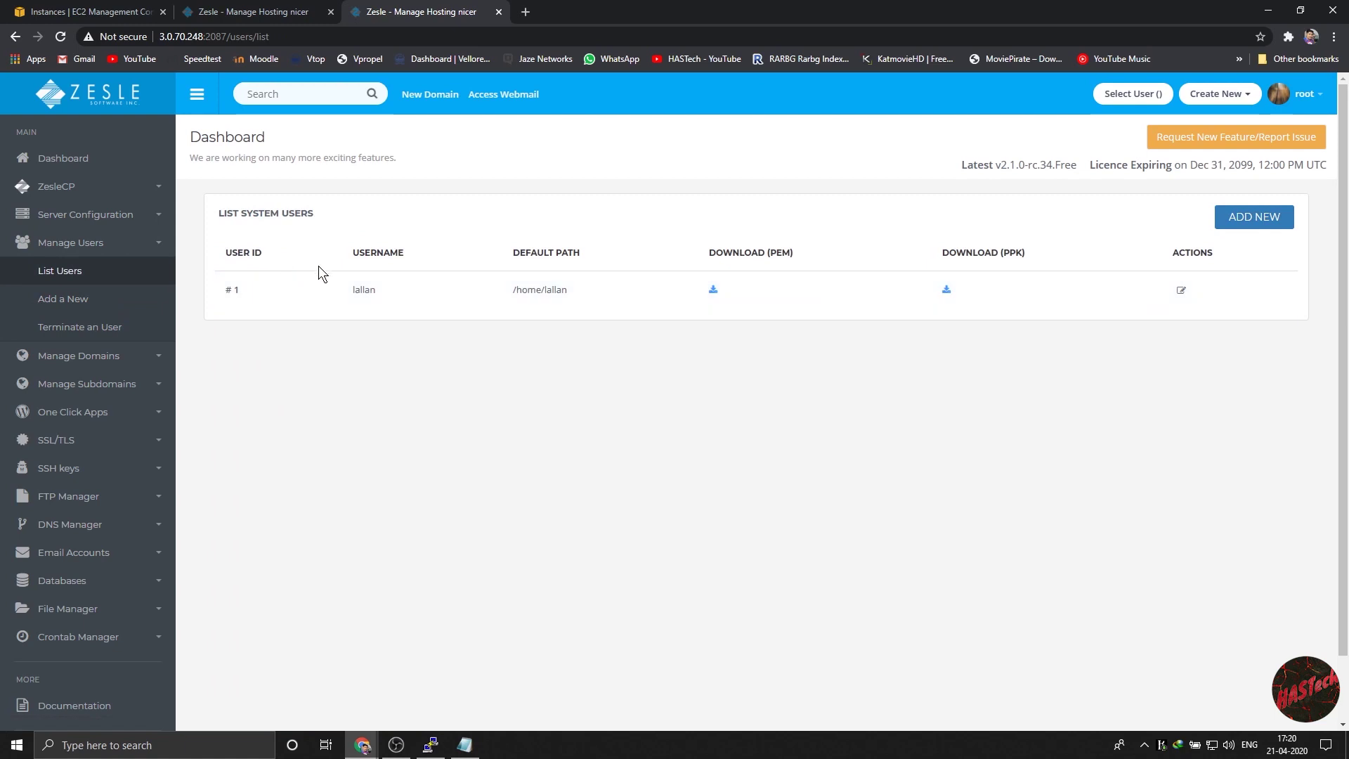
- Check the old domain form for the new user, then close that outdated tab
click(202, 6)
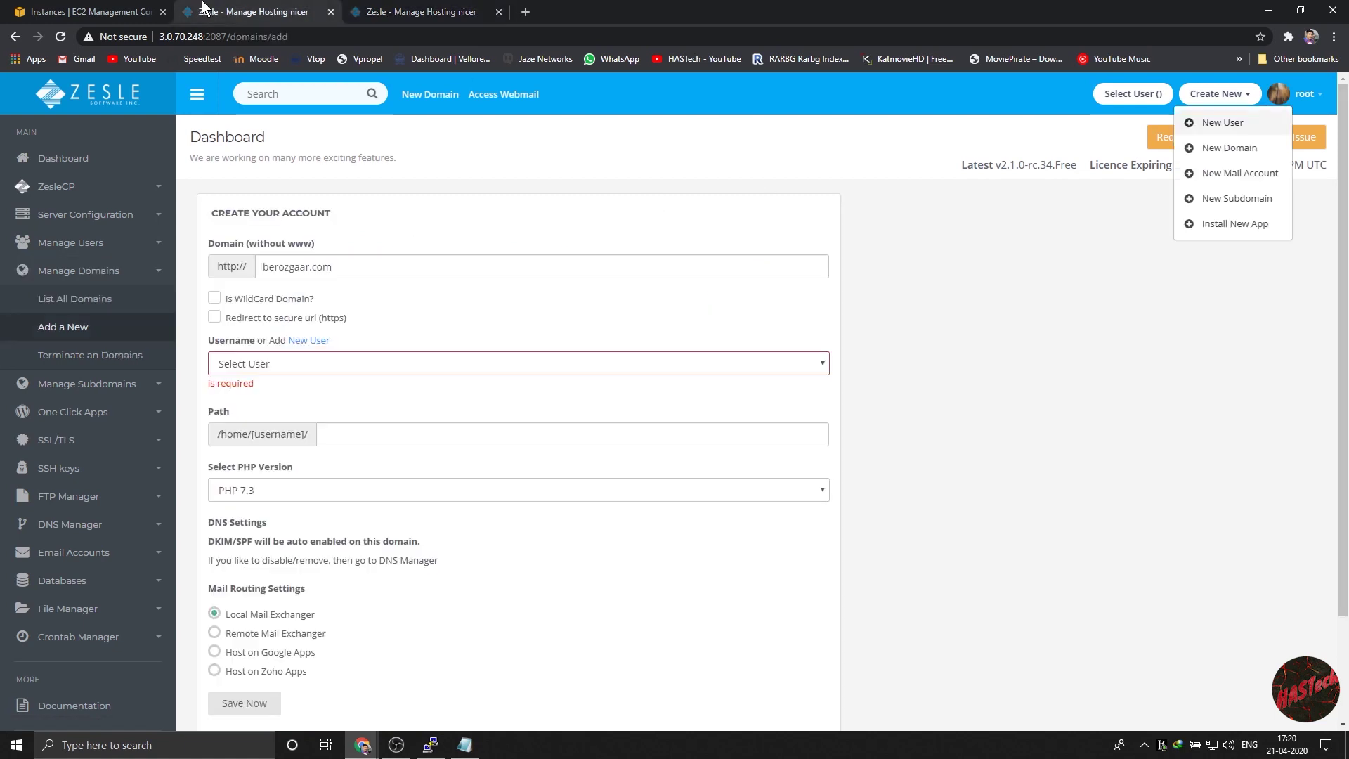
click(305, 369)
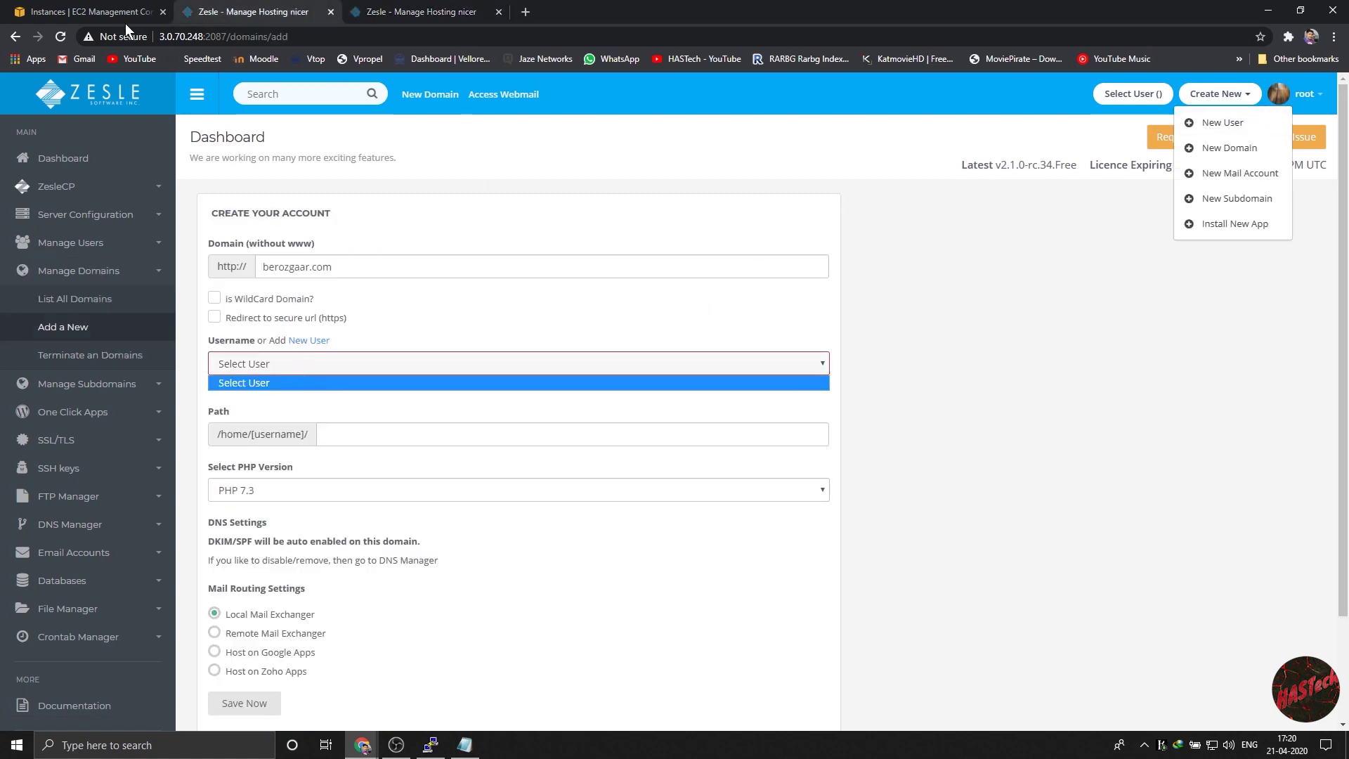
click(403, 12)
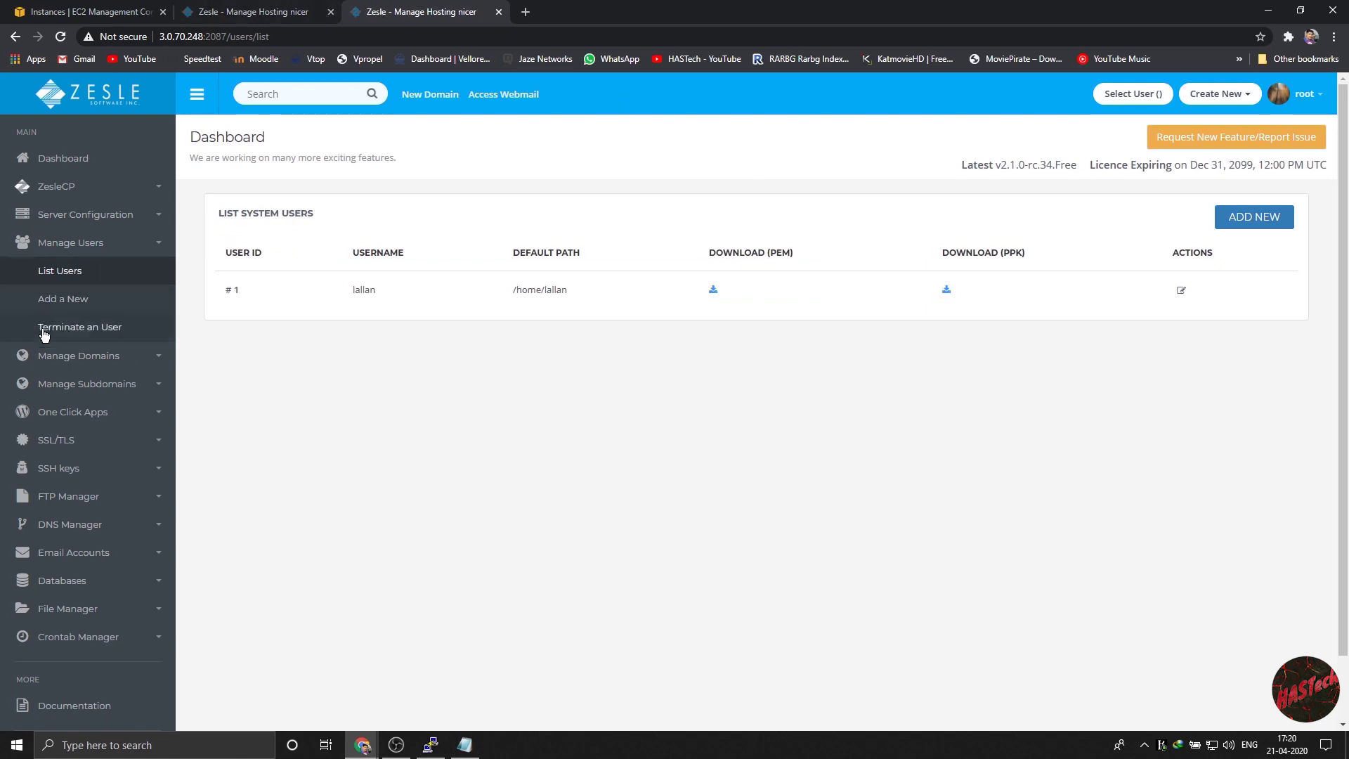
click(331, 11)
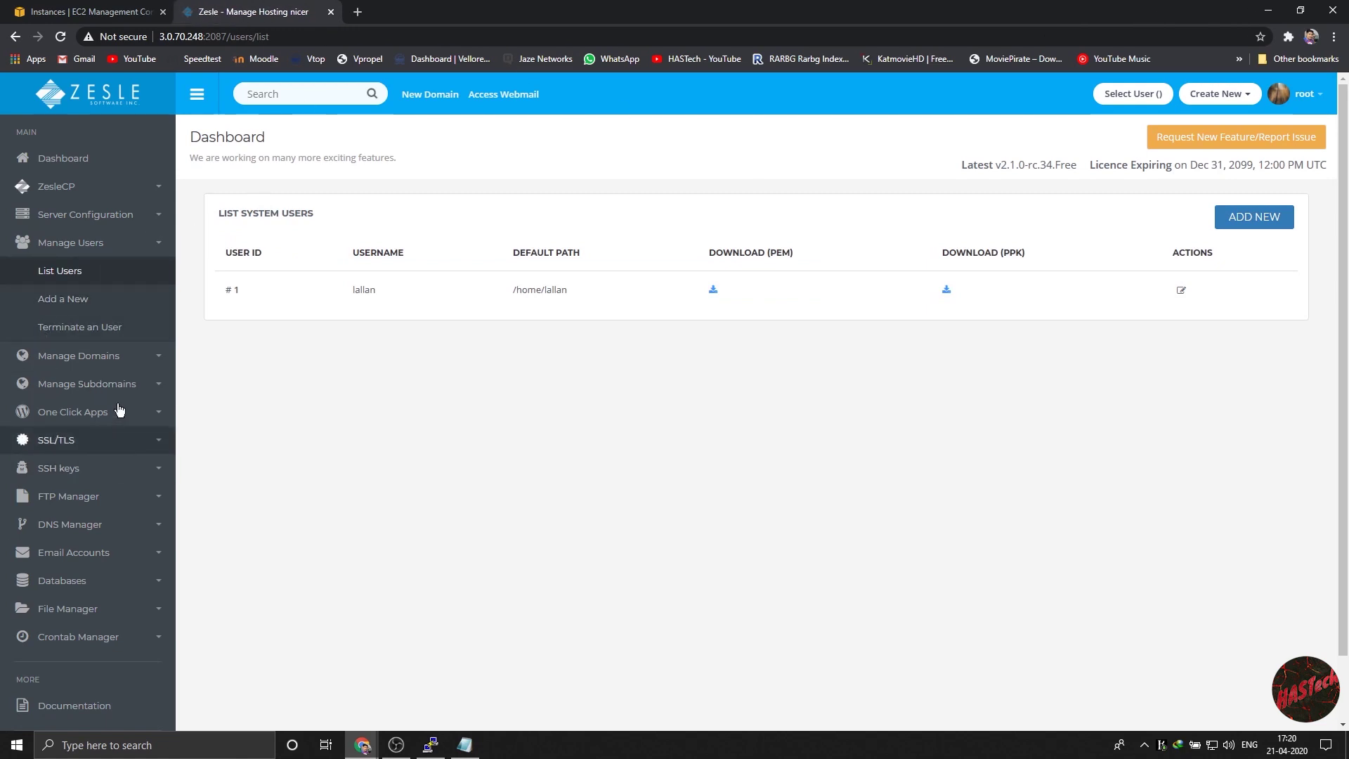
- Fill a fresh Add Domain form with berozgaar and the newly created user as owner
click(119, 354)
click(76, 327)
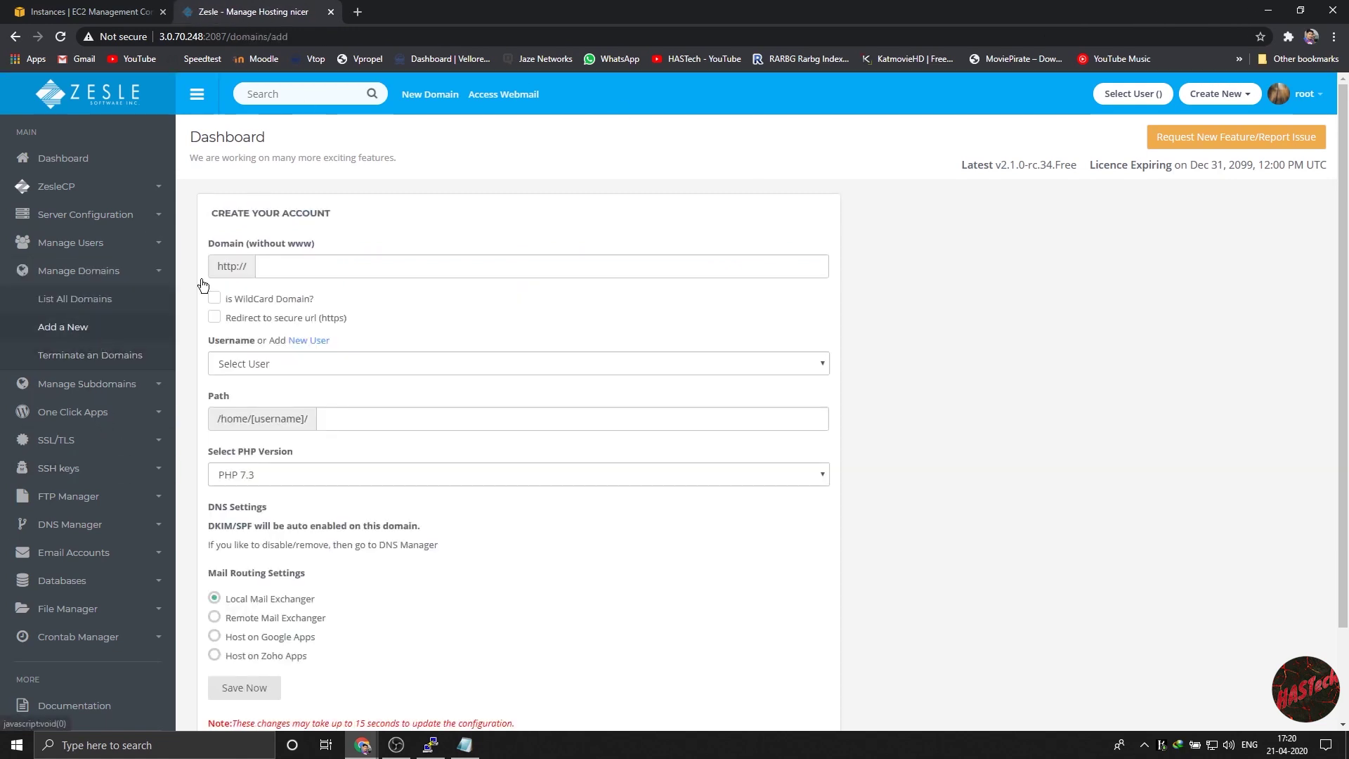
click(448, 259)
text(ber)
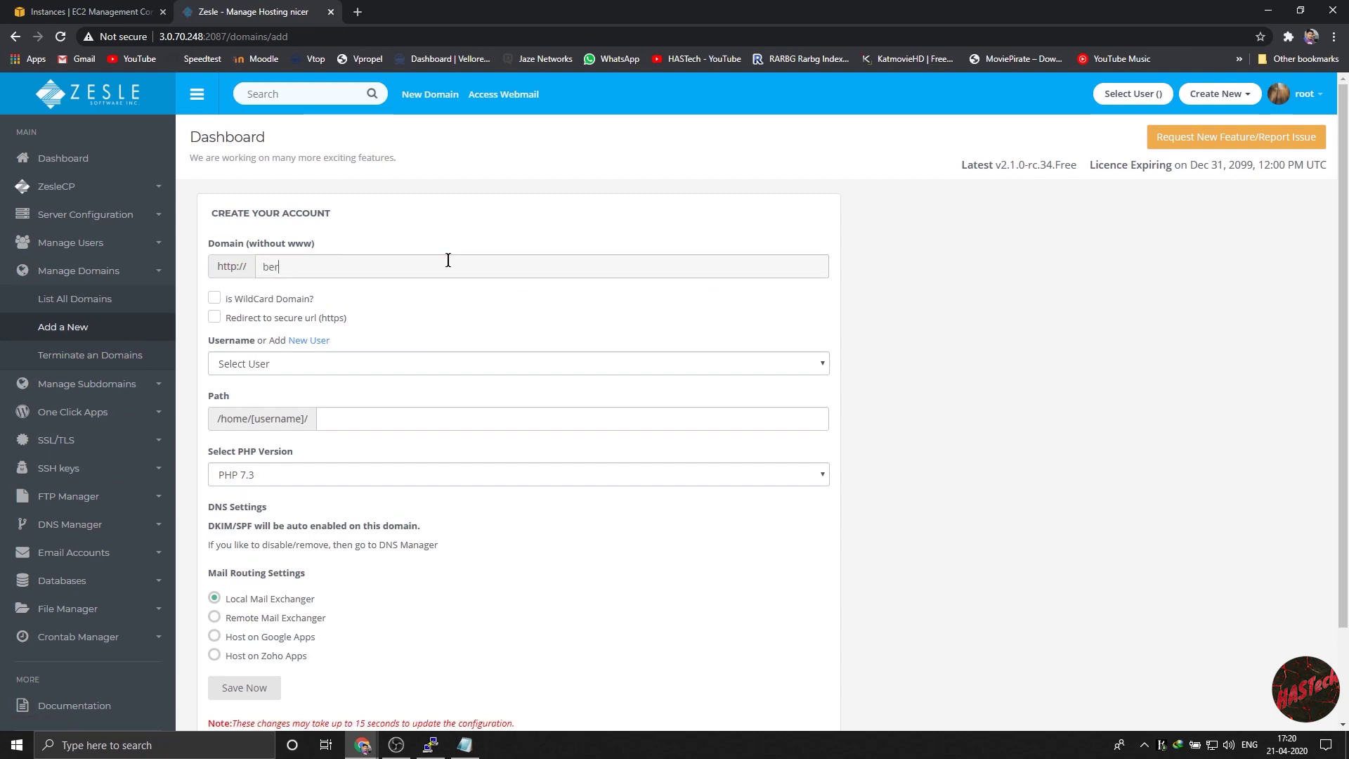
text(ozgaar.com)
key(Tab)
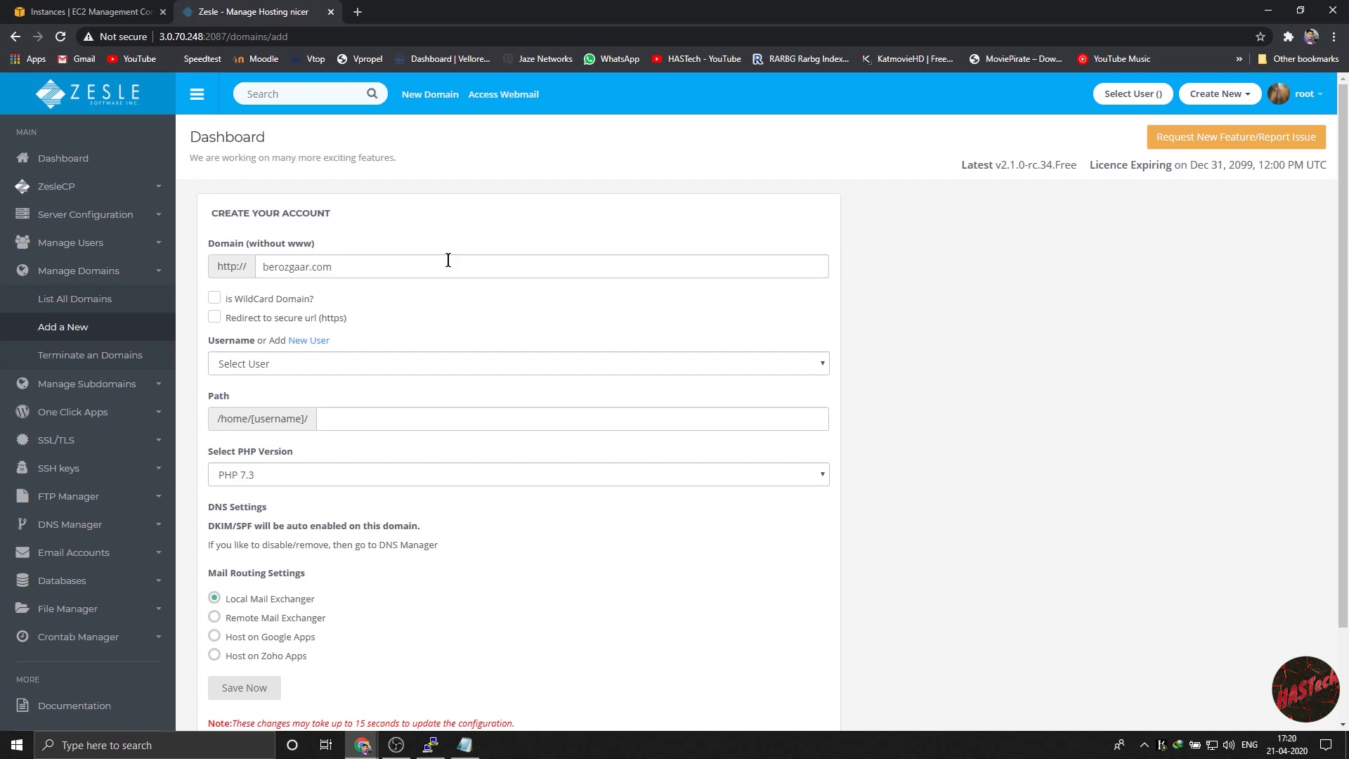
click(383, 359)
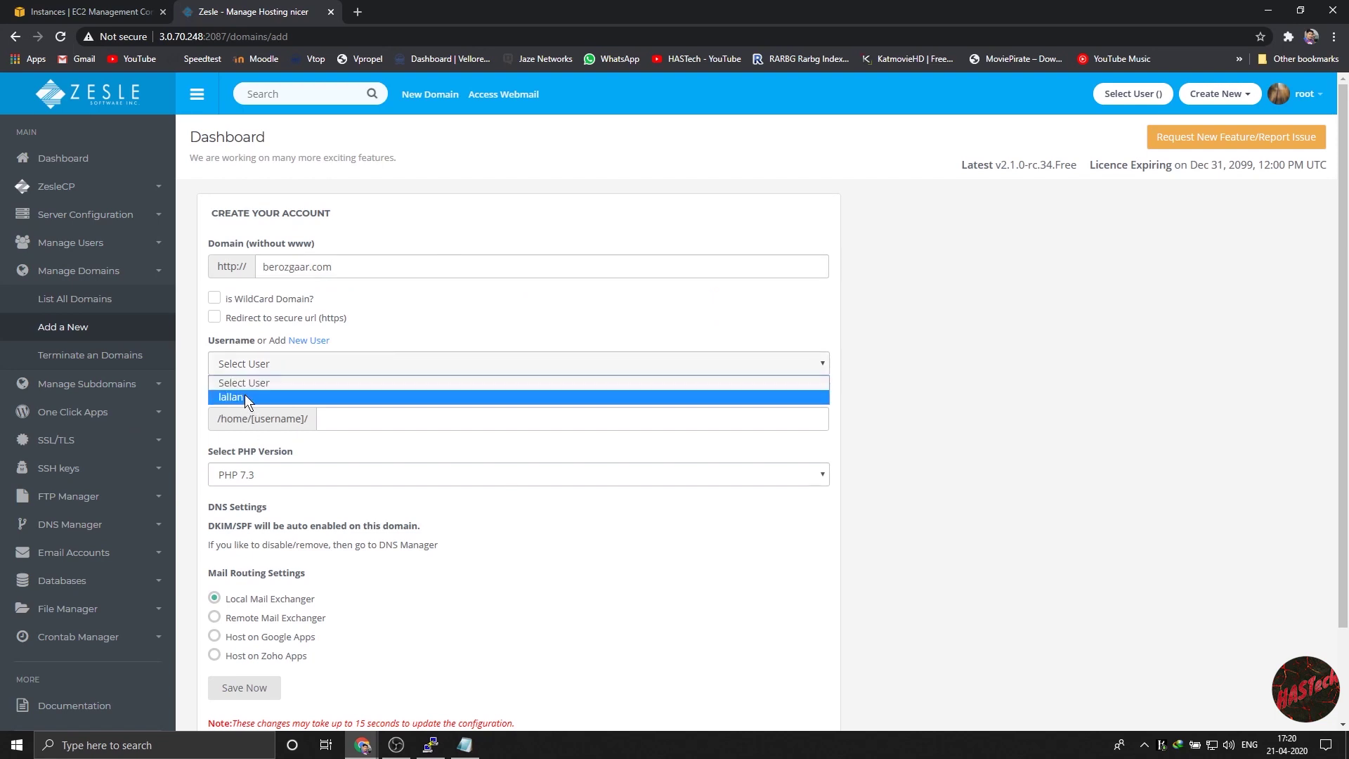
click(244, 397)
scroll(372, 400, down, 2)
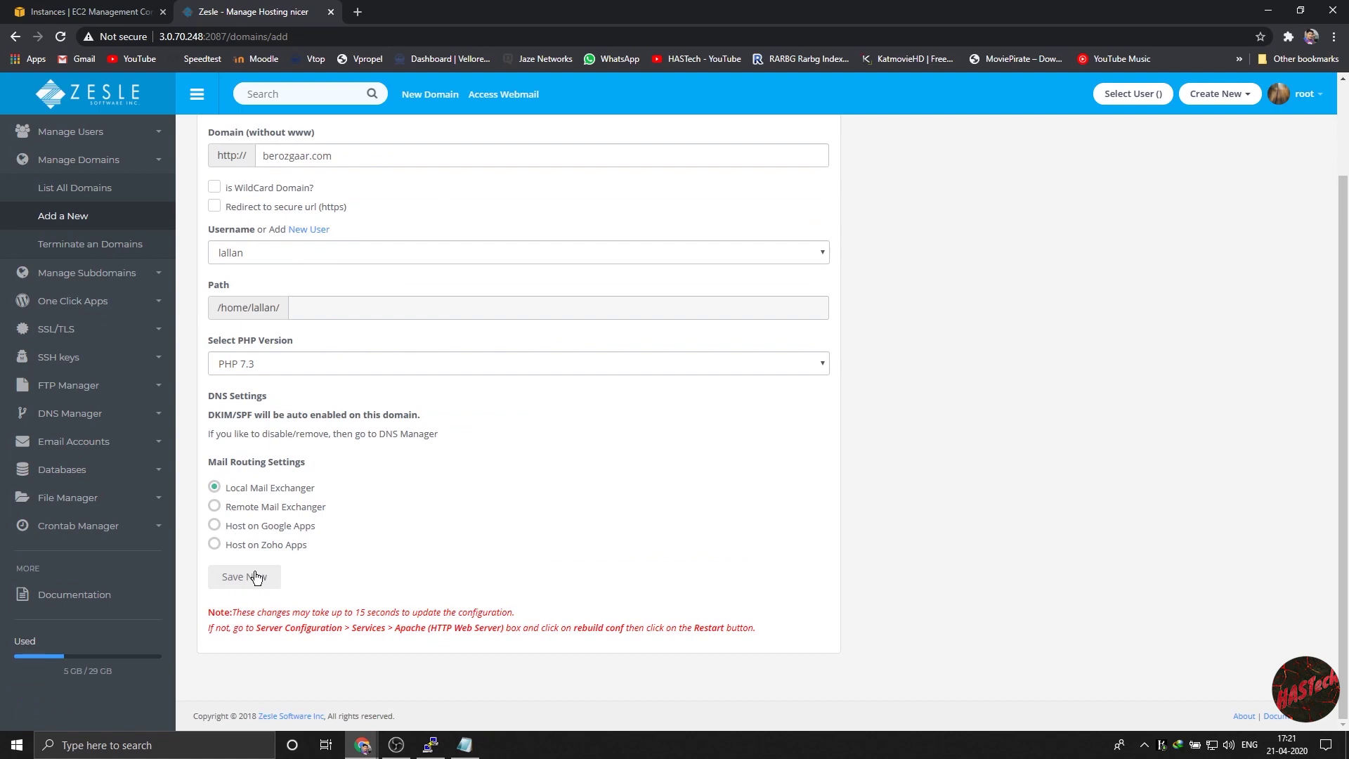
scroll(295, 570, up, 1)
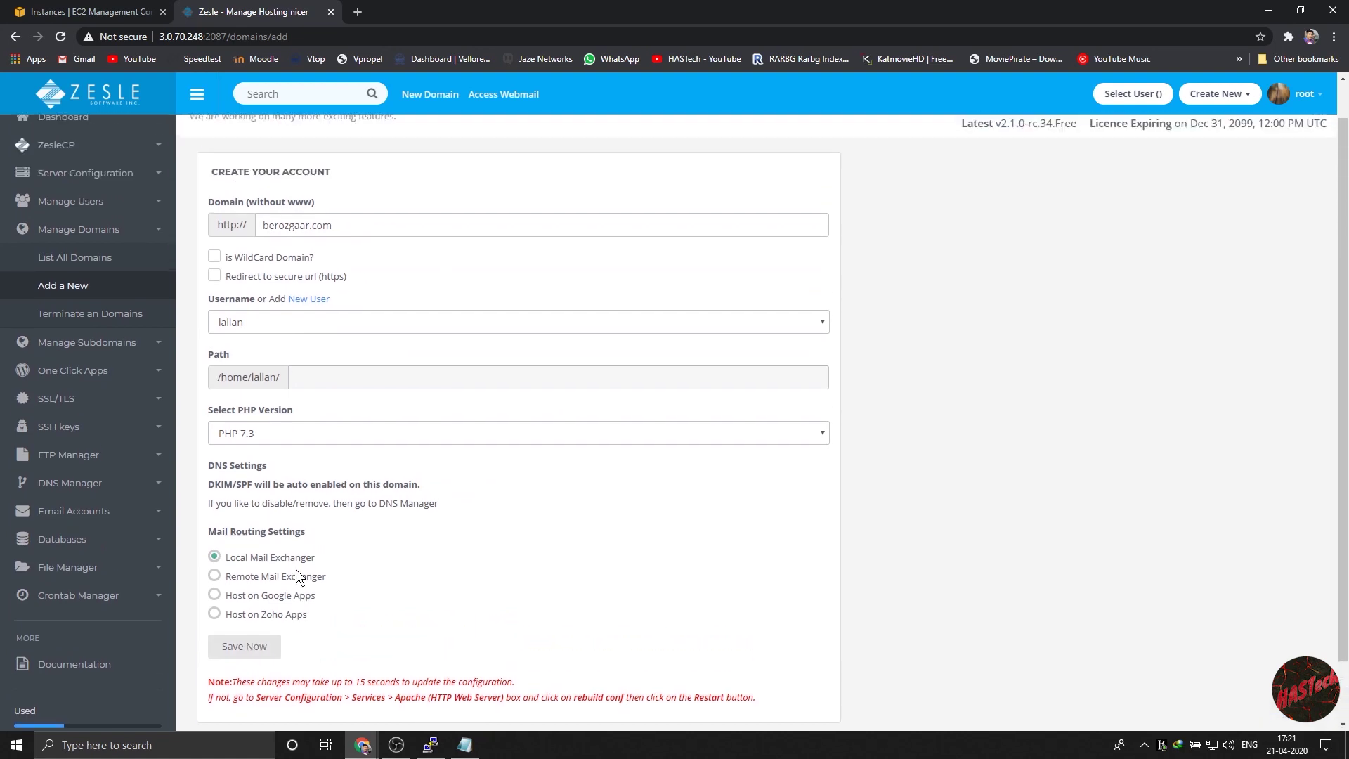
- Save berozgaar.com as a new domain and review its row in the domain list
click(270, 645)
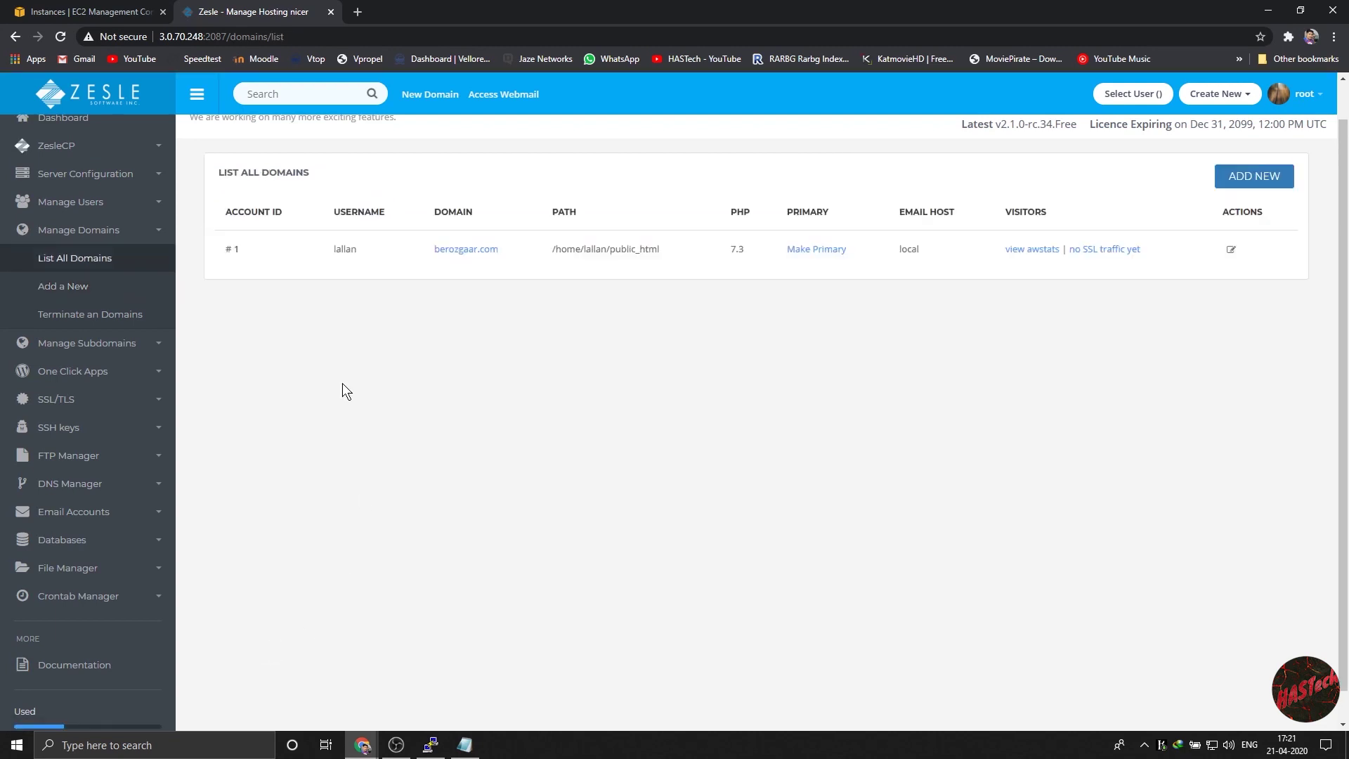
drag(225, 251, 1317, 256)
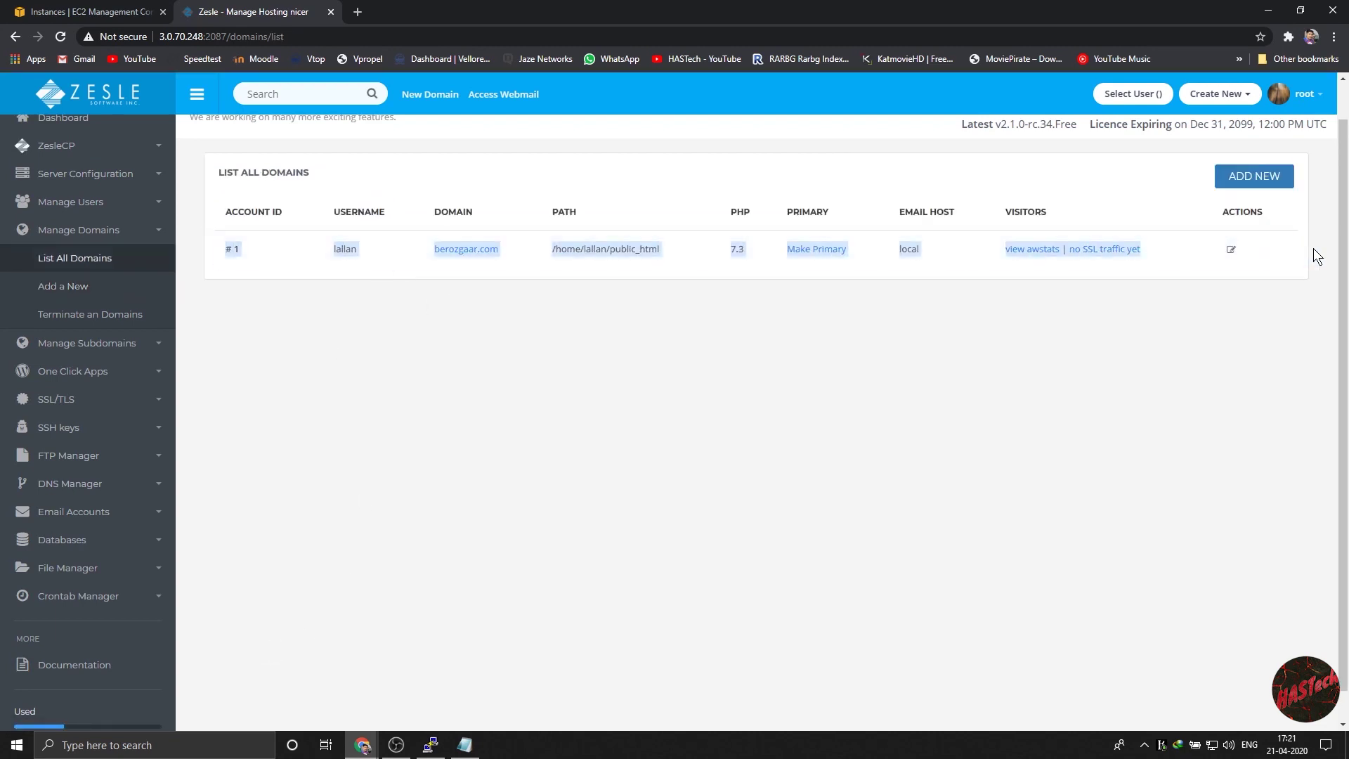
click(1000, 339)
scroll(681, 441, up, 1)
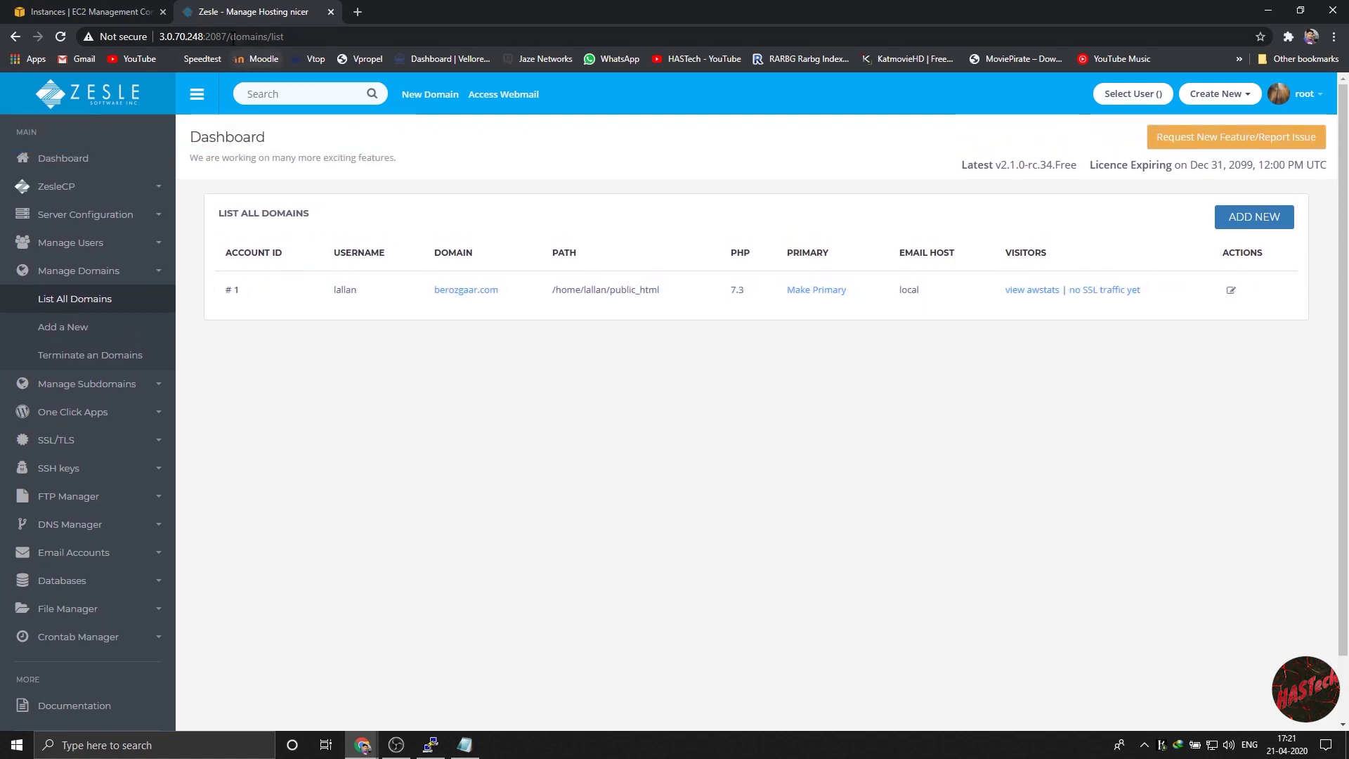
- Load the server IP 3.0.70.248 in a new tab to see the ZesleCP welcome page
click(204, 37)
click(205, 37)
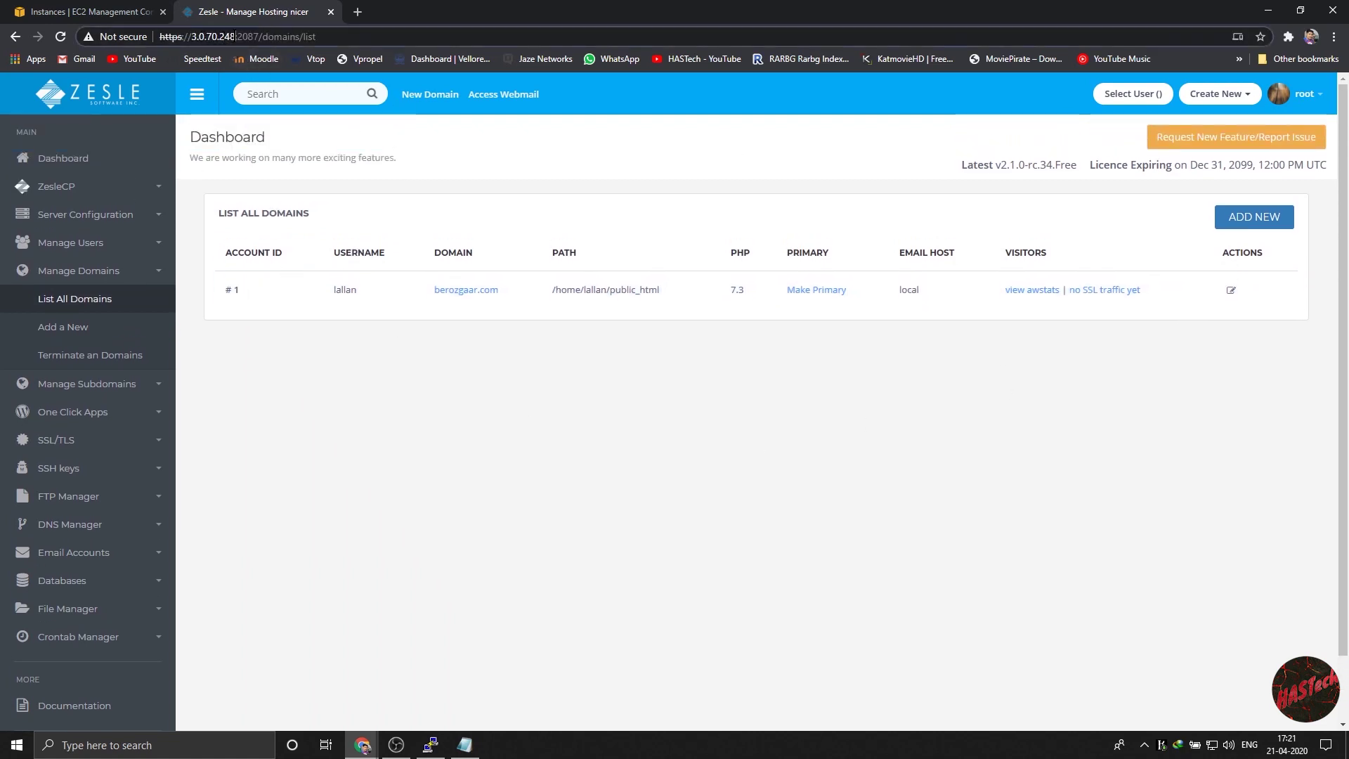
key(shift+Left)
key(shift+Left)
key(shift+Left)
key(shift+Left)
key(shift+Left)
key(shift+Left)
key(shift+Left)
key(shift+Left)
key(shift+Left)
key(shift+Left)
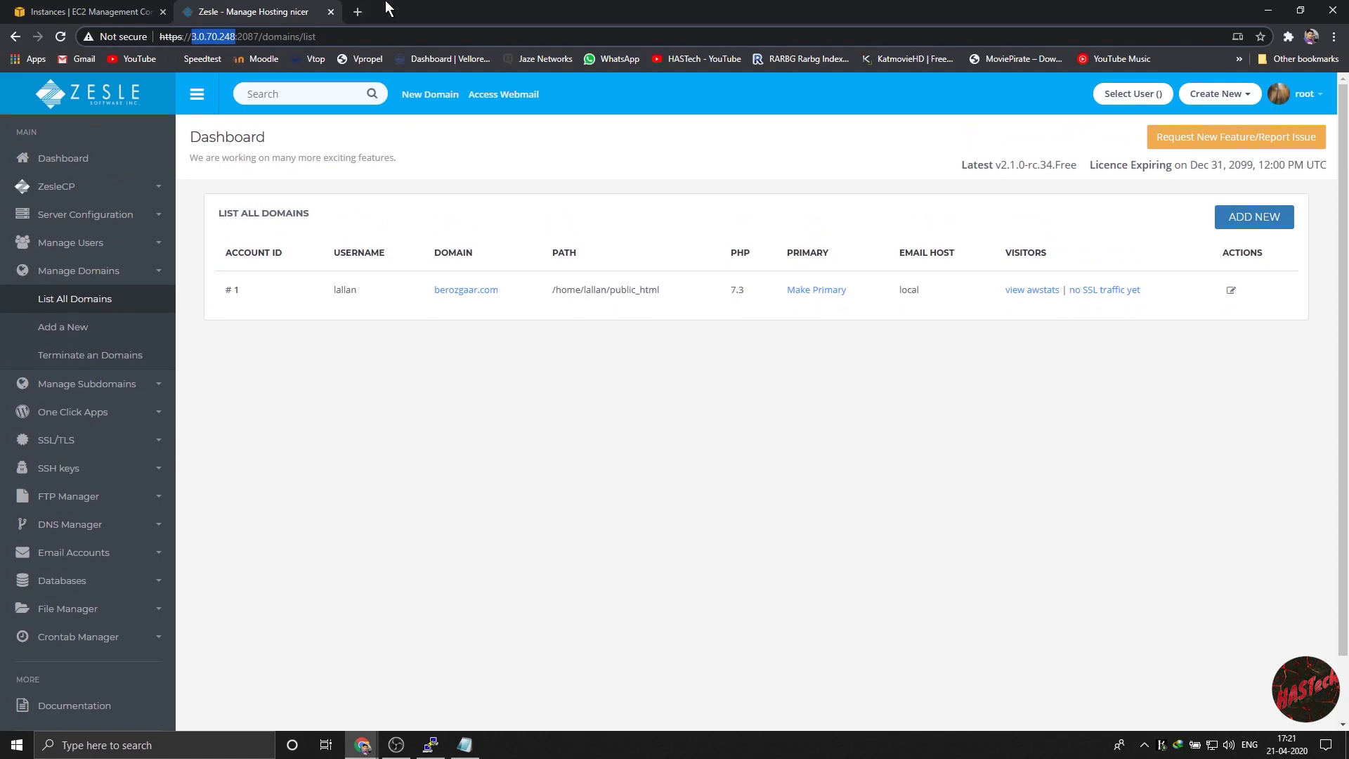
key(ctrl+c)
click(358, 11)
key(ctrl+v)
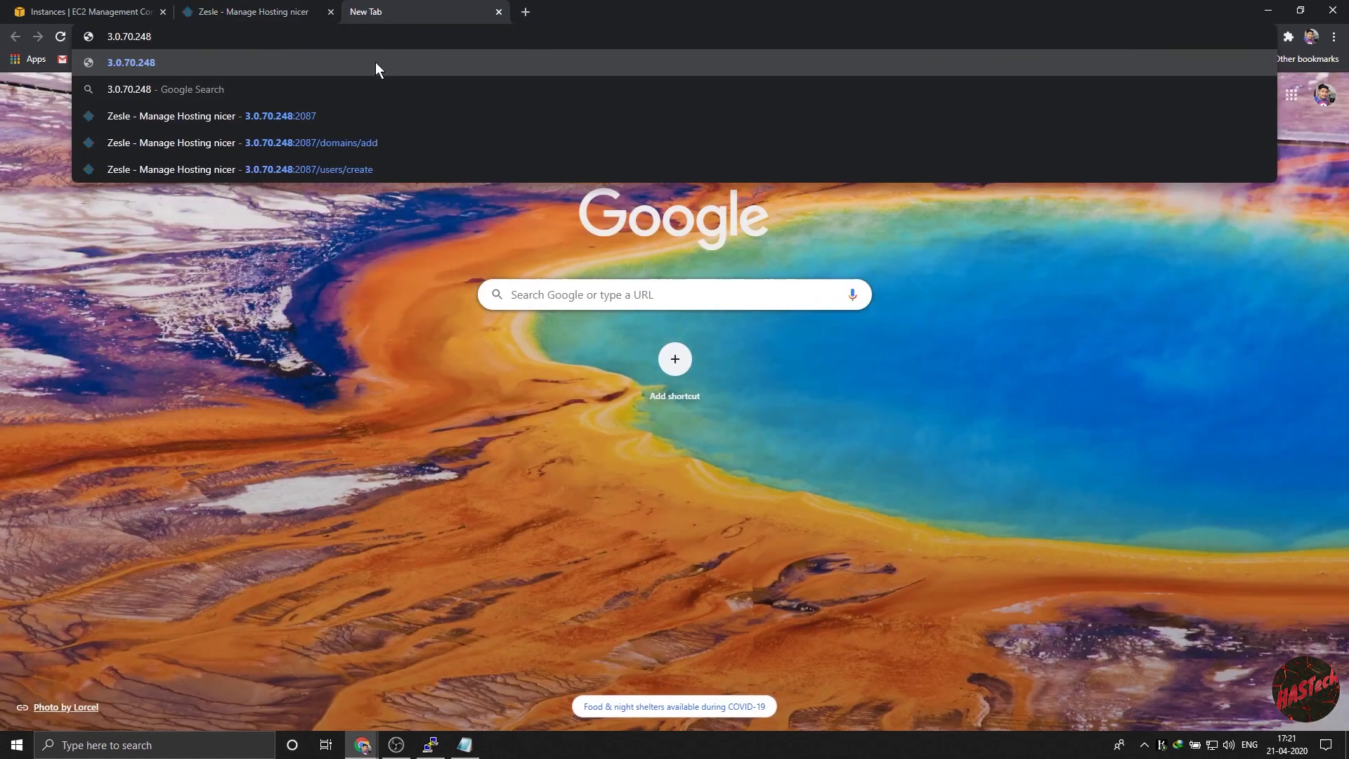
click(375, 62)
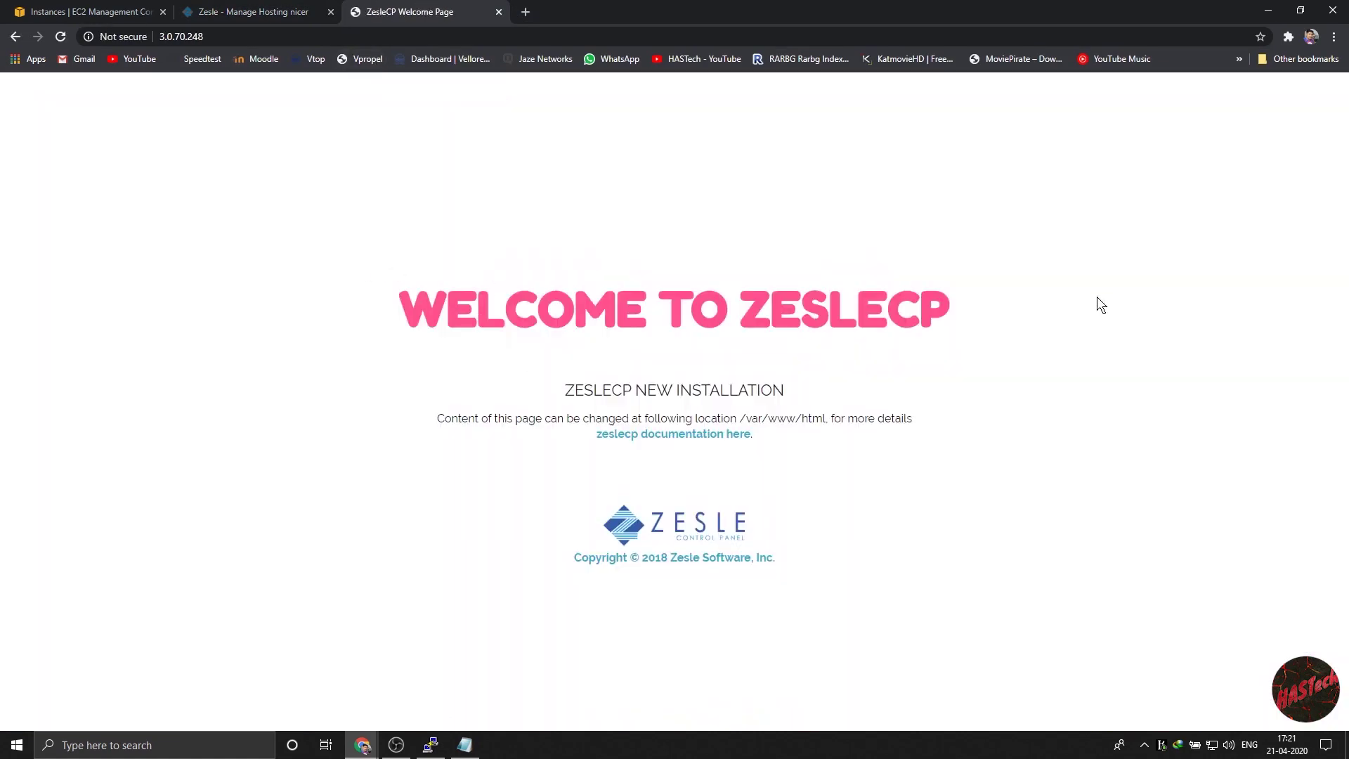
click(298, 8)
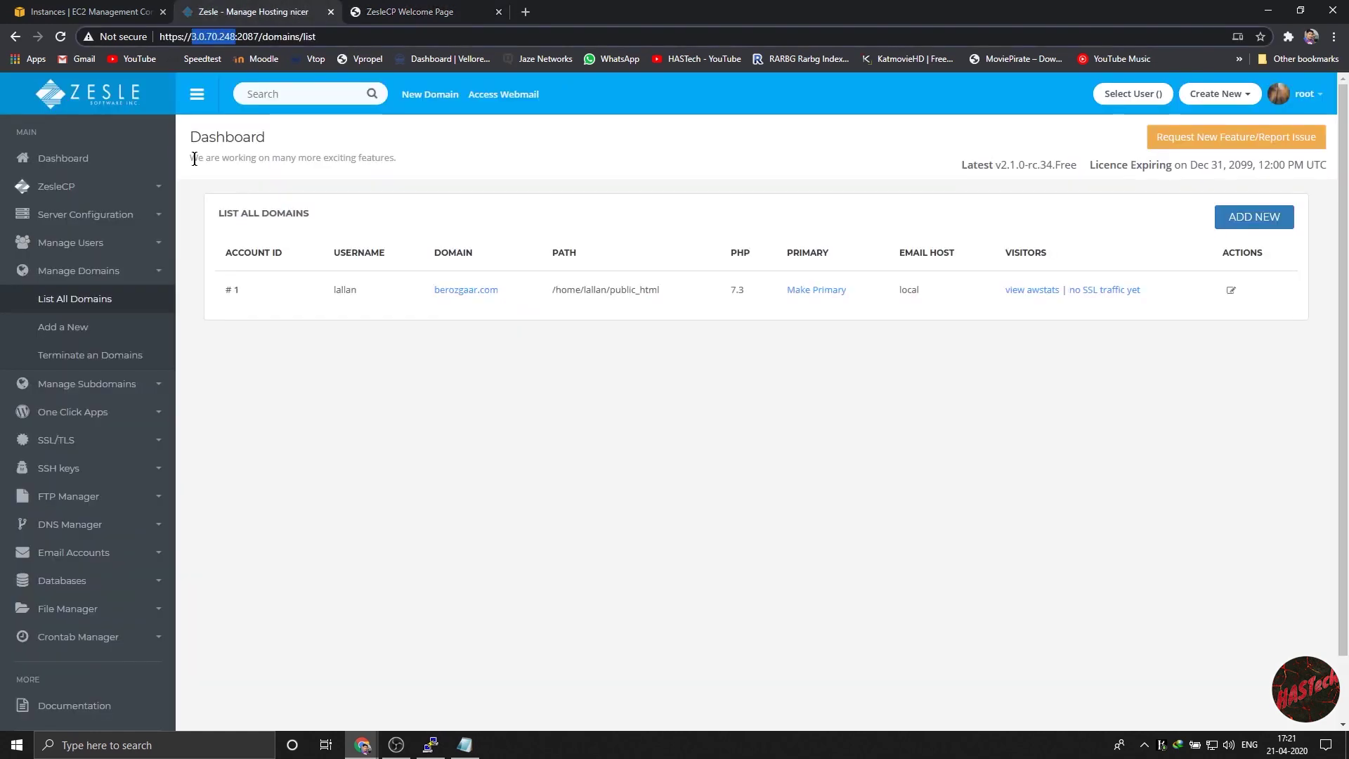
- Start a one-click WordPress install from Available Apps targeting berozgaar.com
click(106, 425)
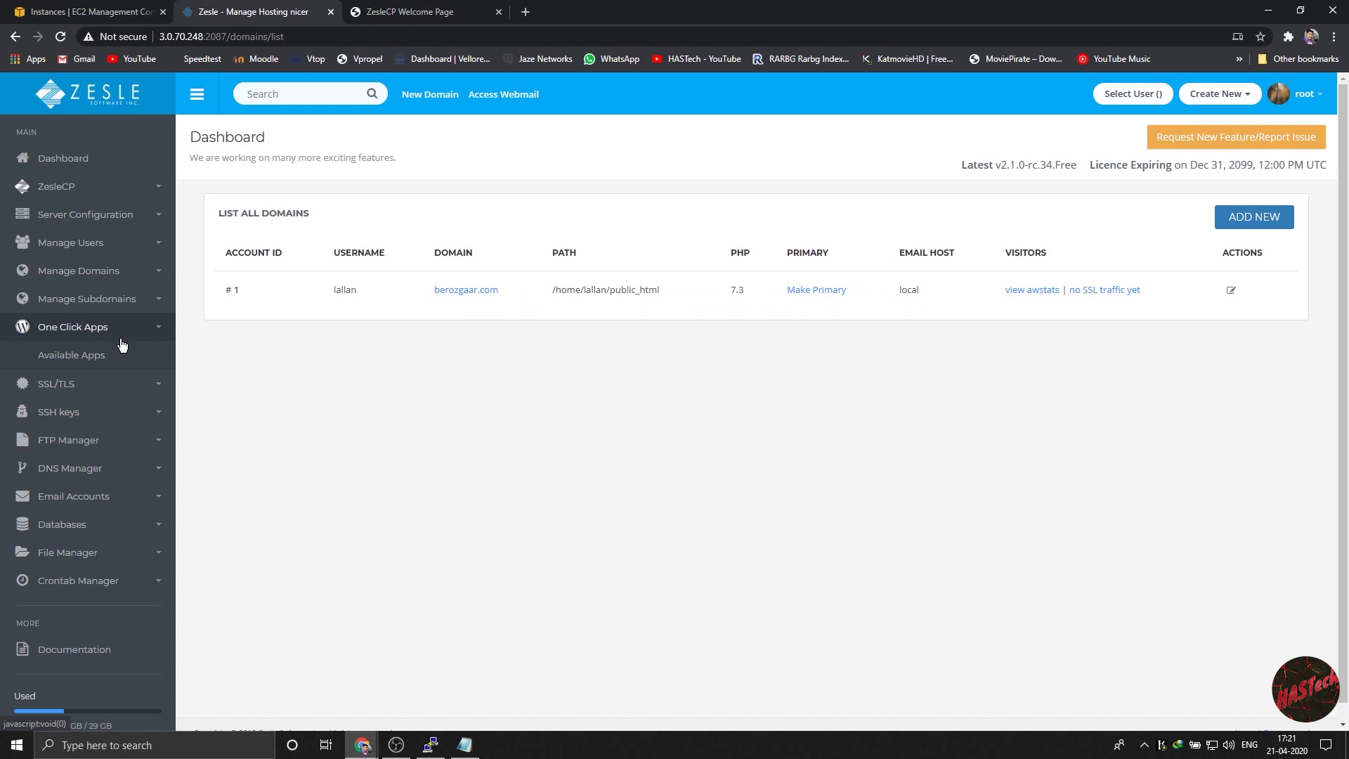
click(122, 353)
click(259, 298)
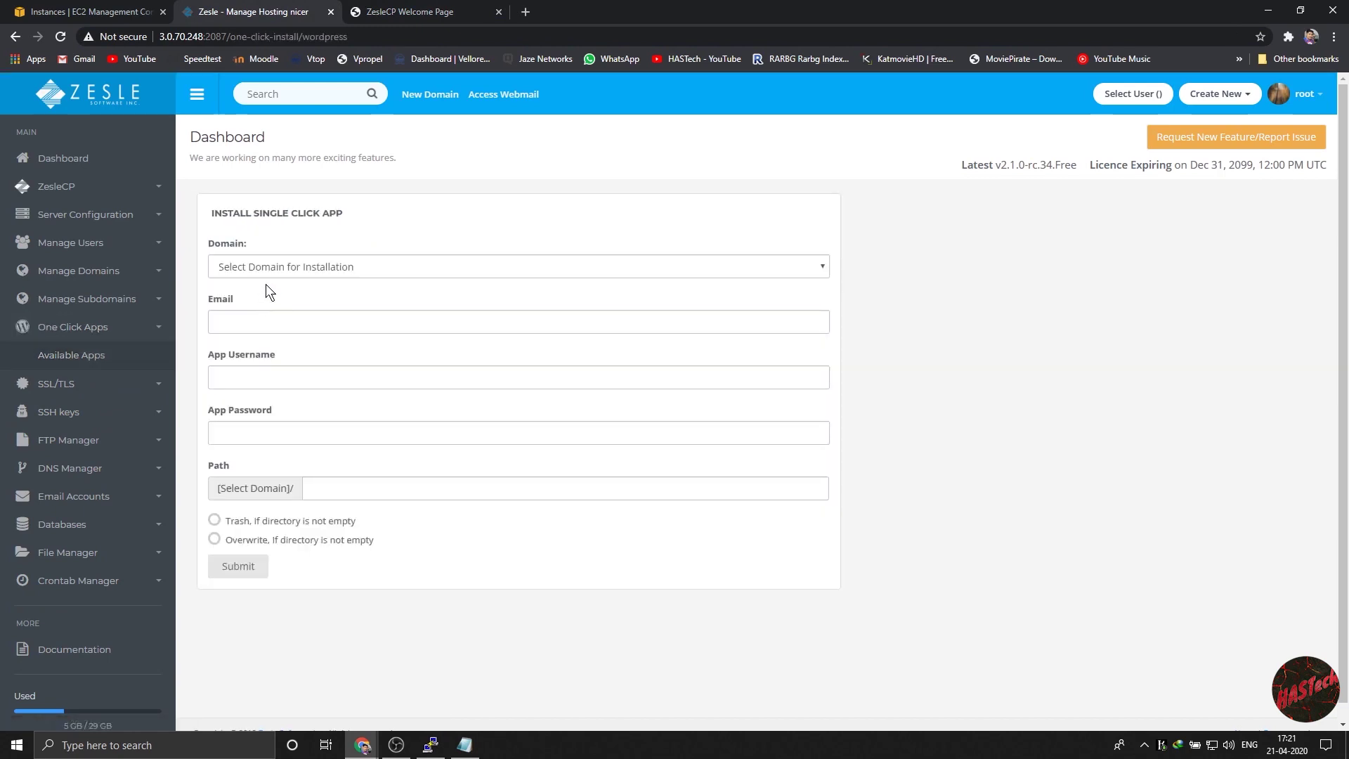
click(304, 264)
click(264, 298)
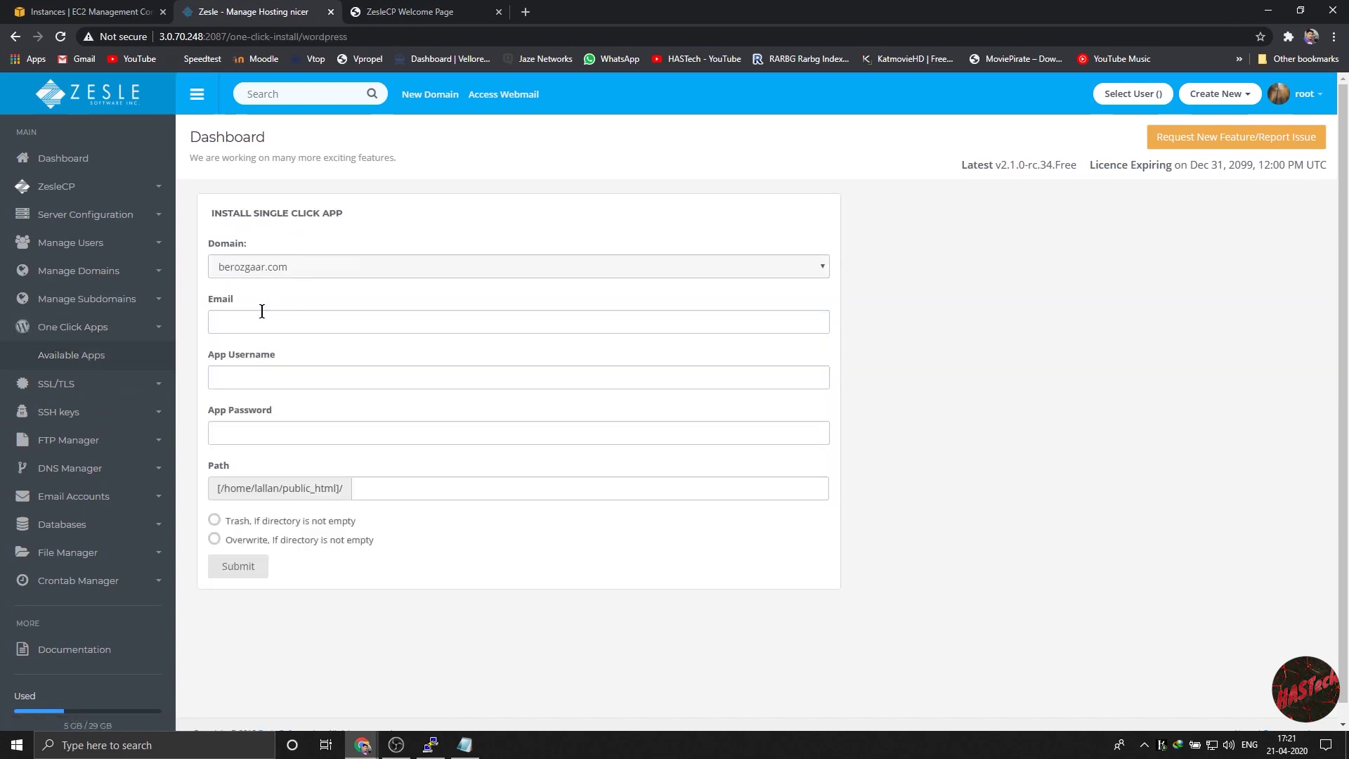
- Enter the admin email, username admin and a password, and enable Overwrite
click(261, 314)
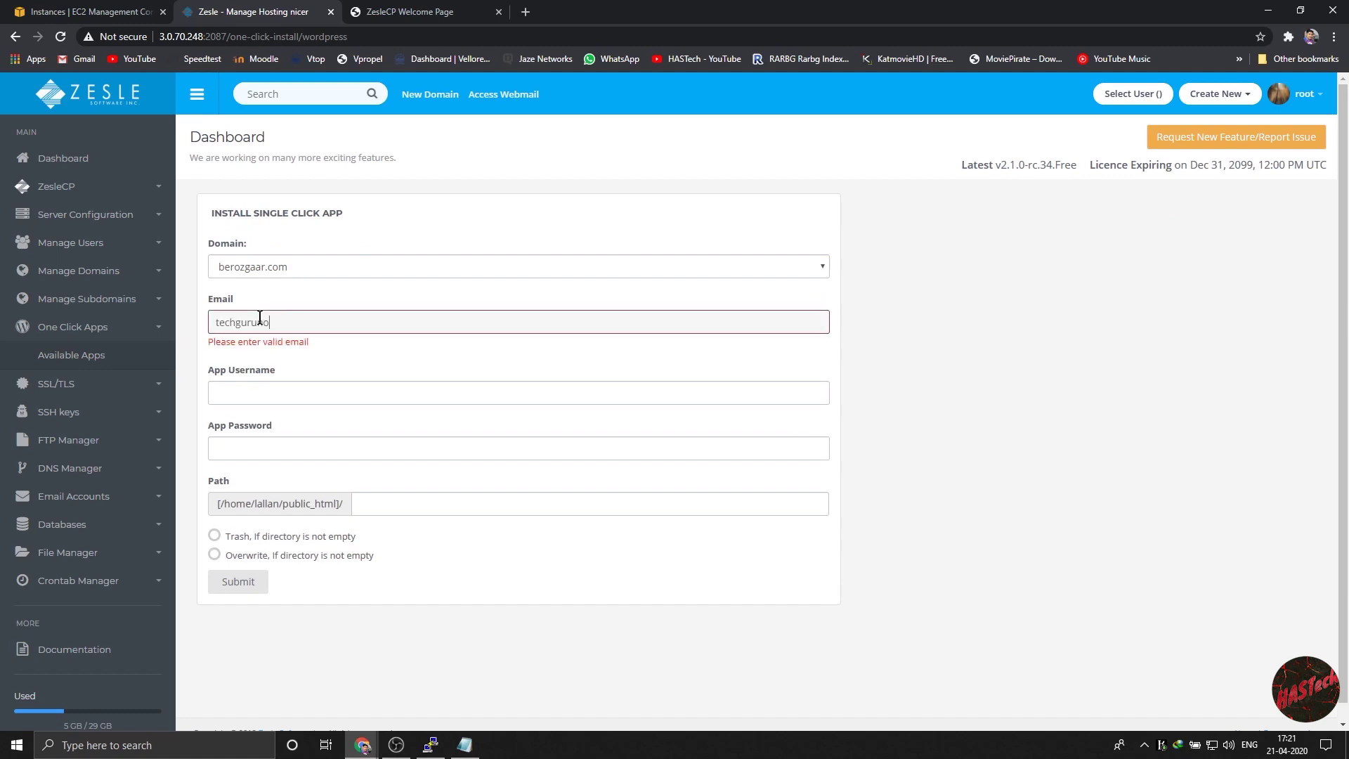
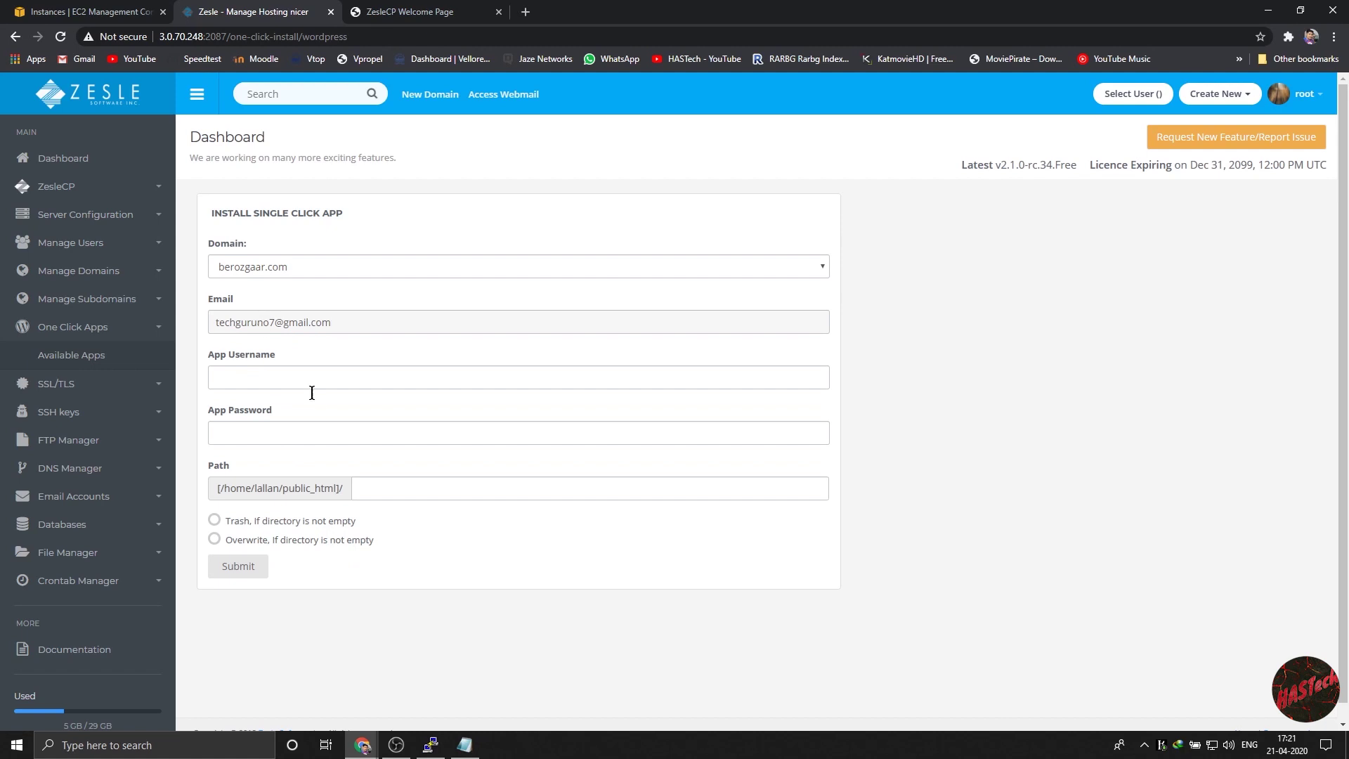
click(319, 378)
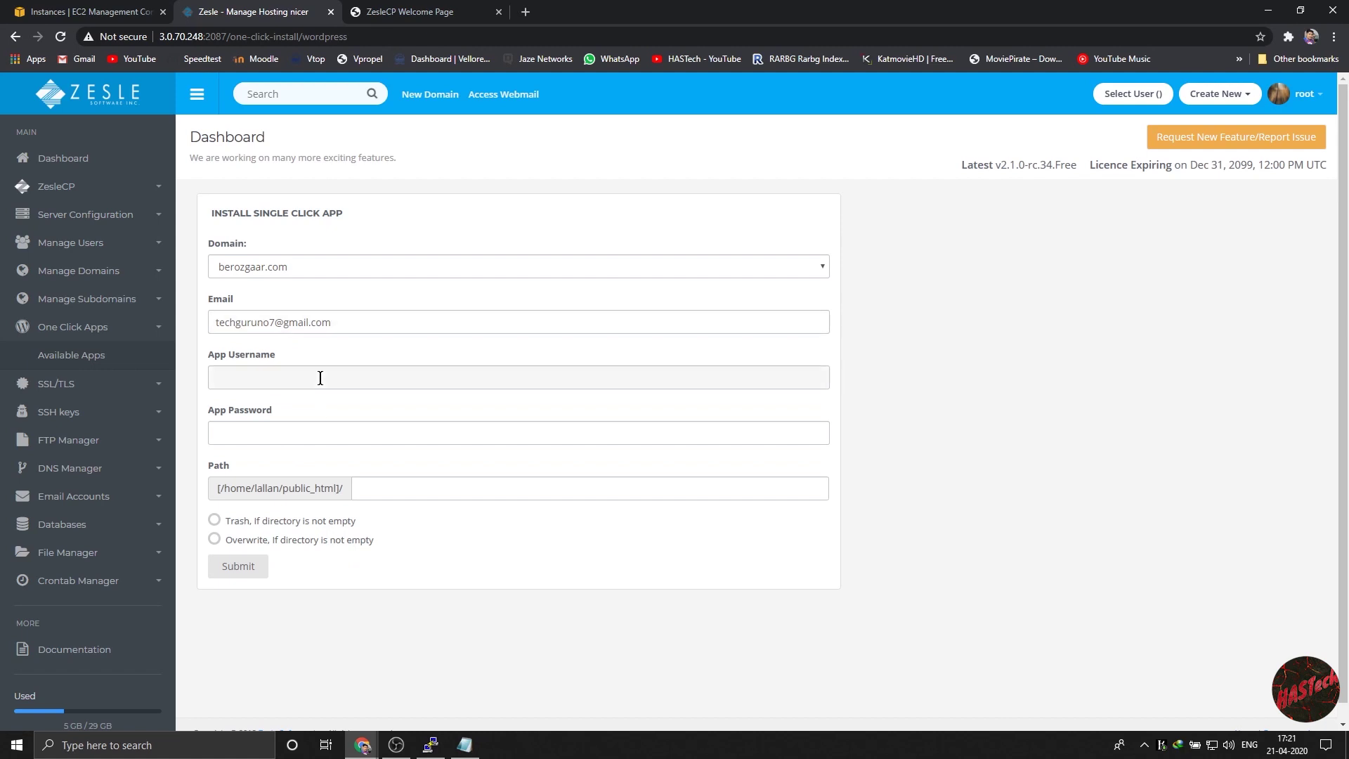
key(Tab)
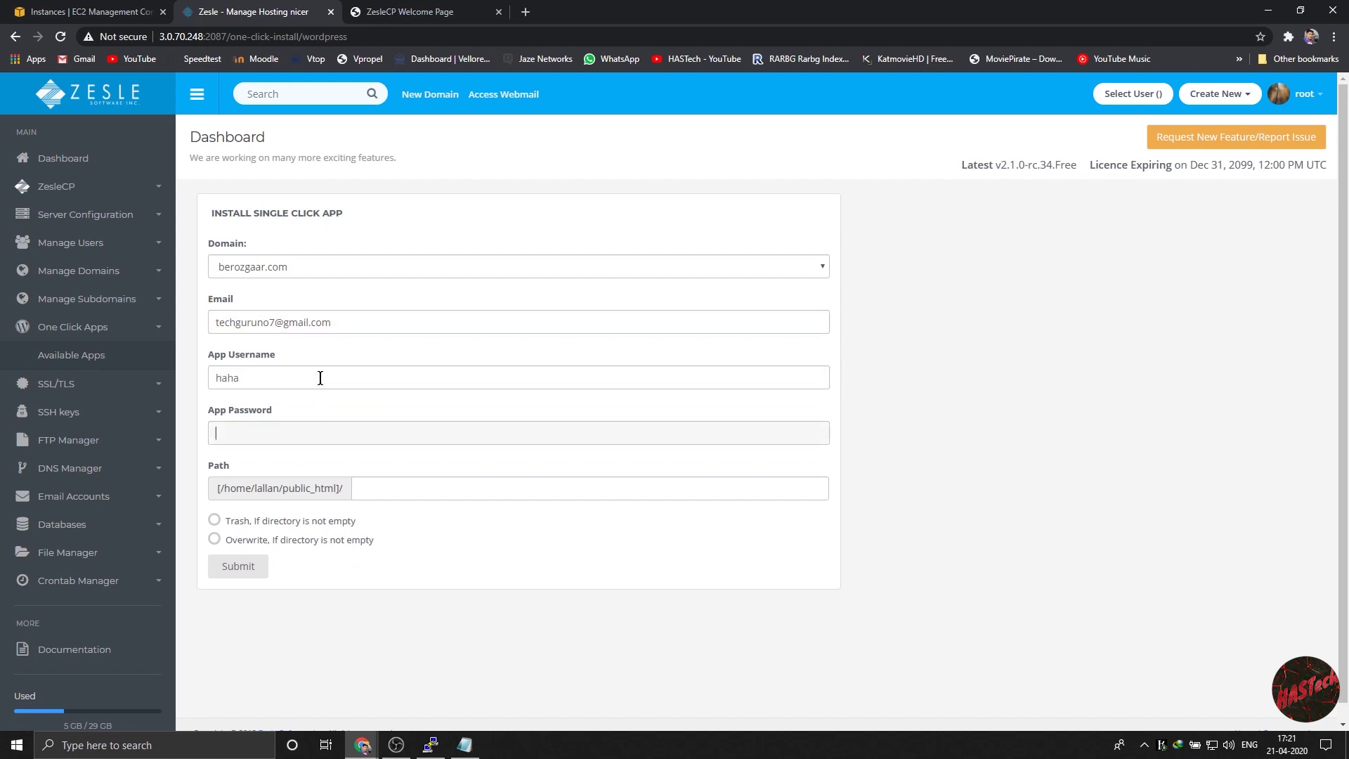
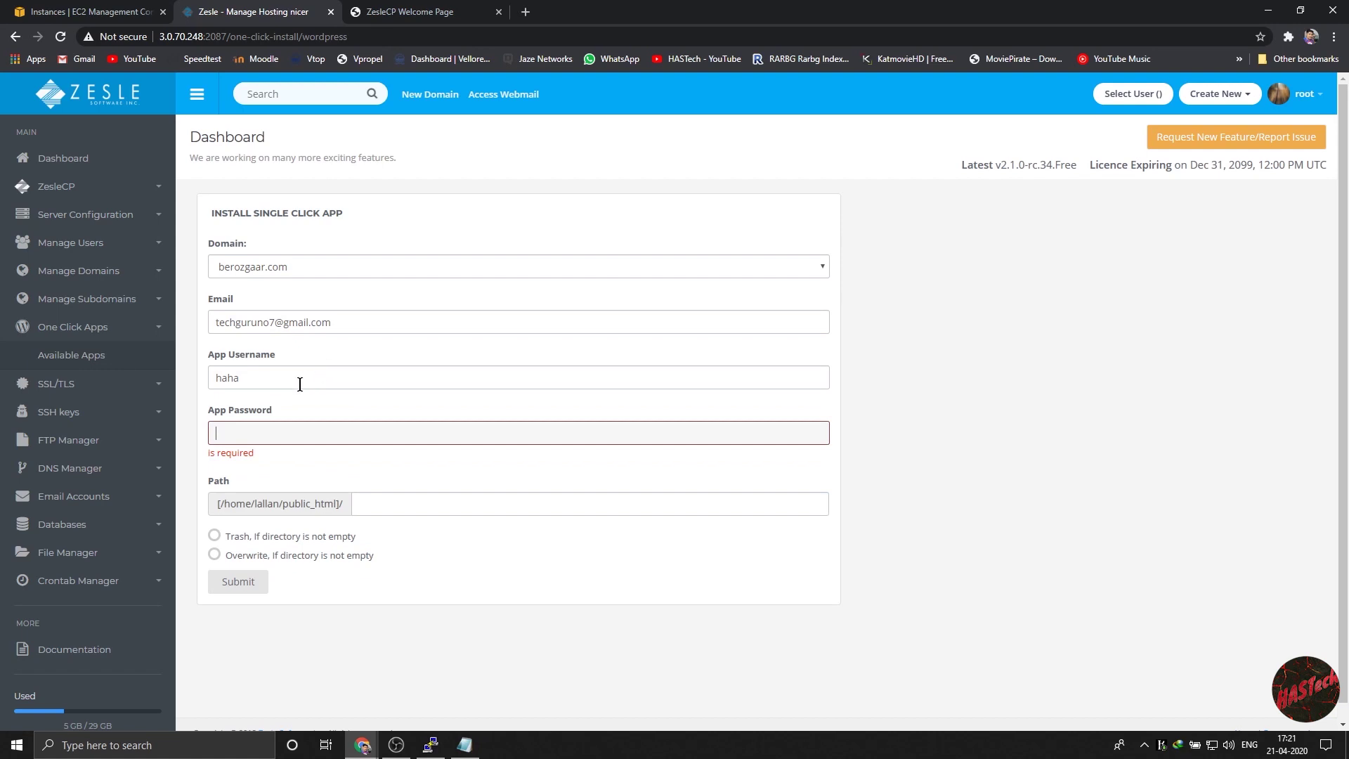
key(shift+Tab)
key(Tab)
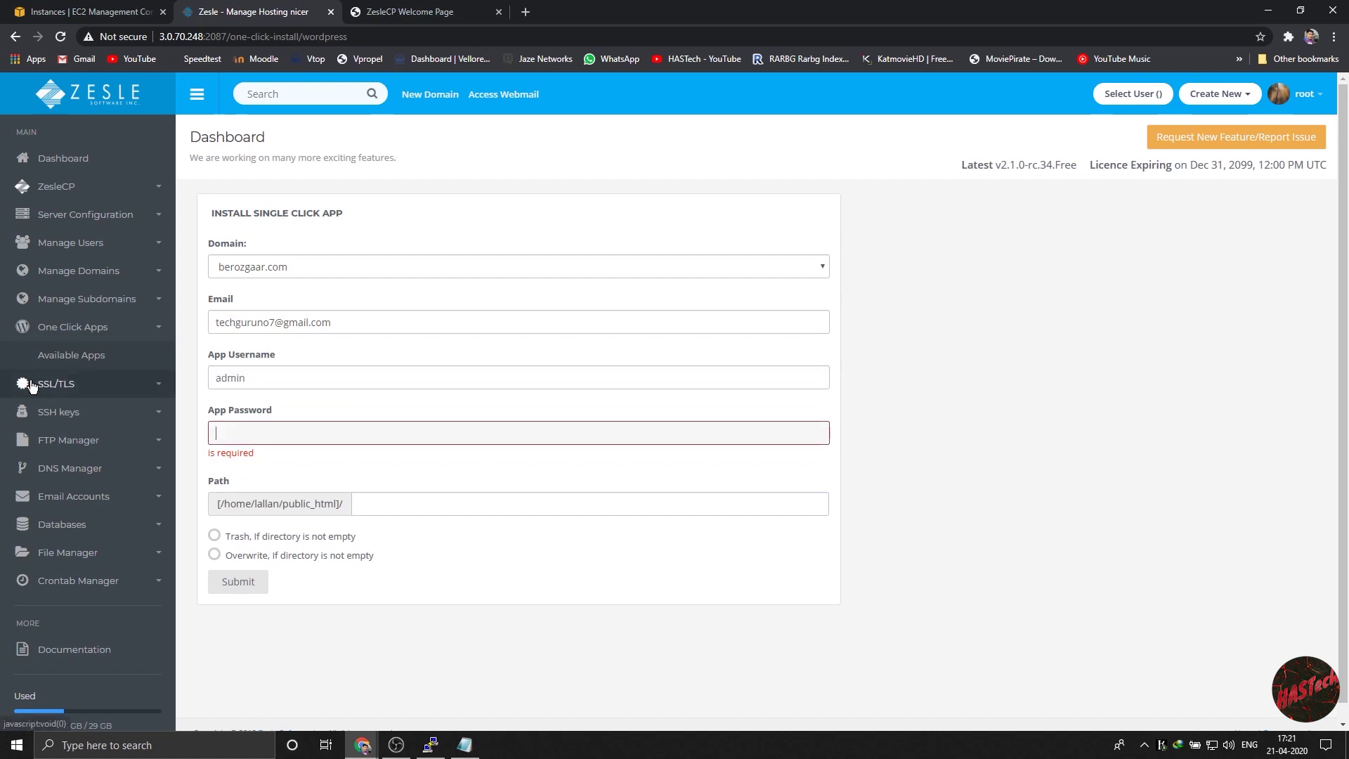
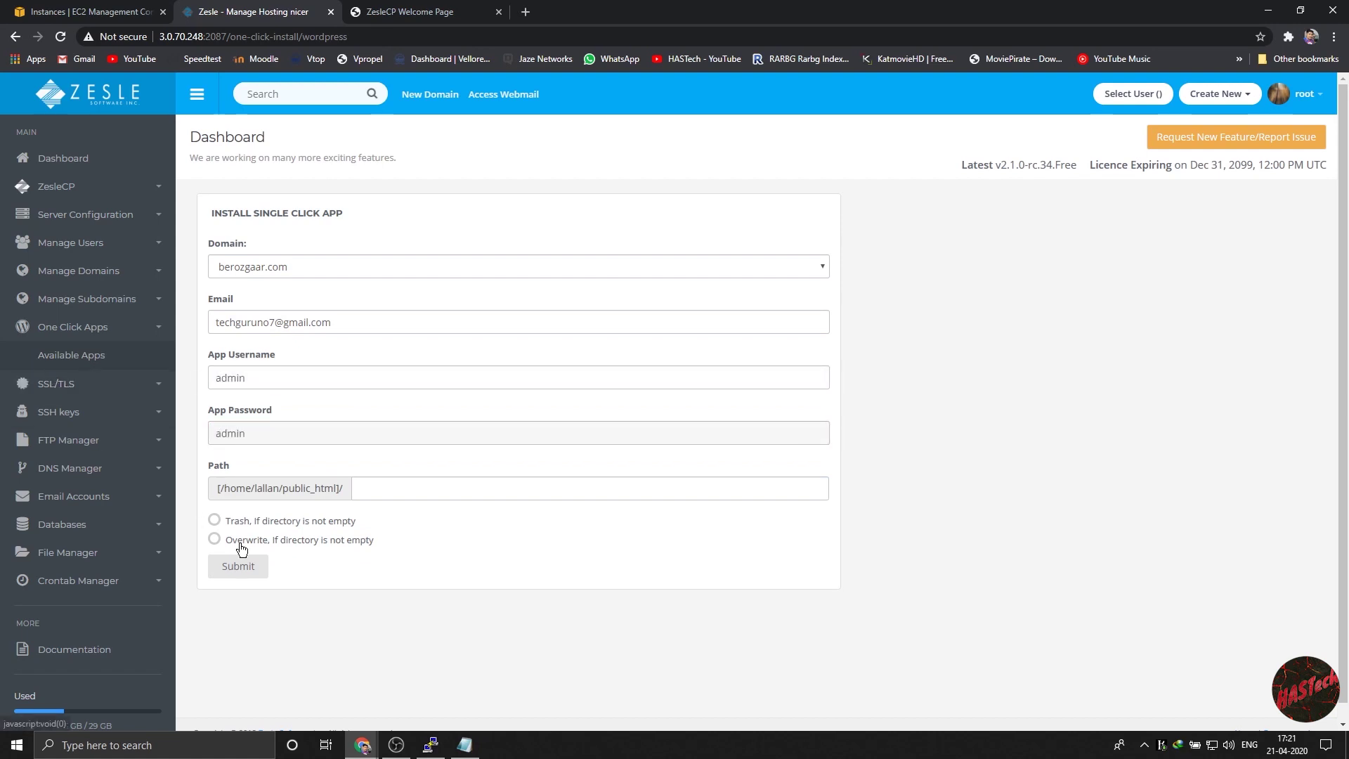
click(239, 541)
click(253, 571)
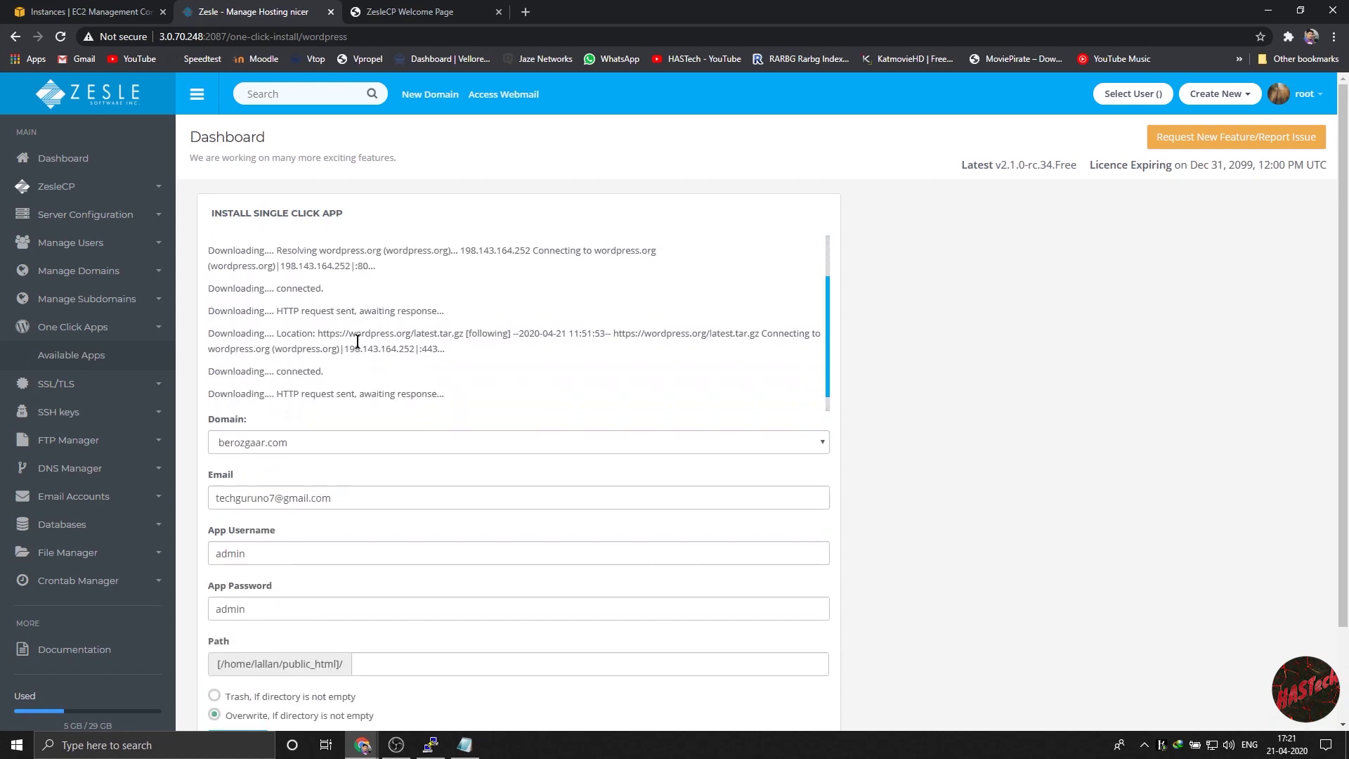
scroll(360, 362, down, 2)
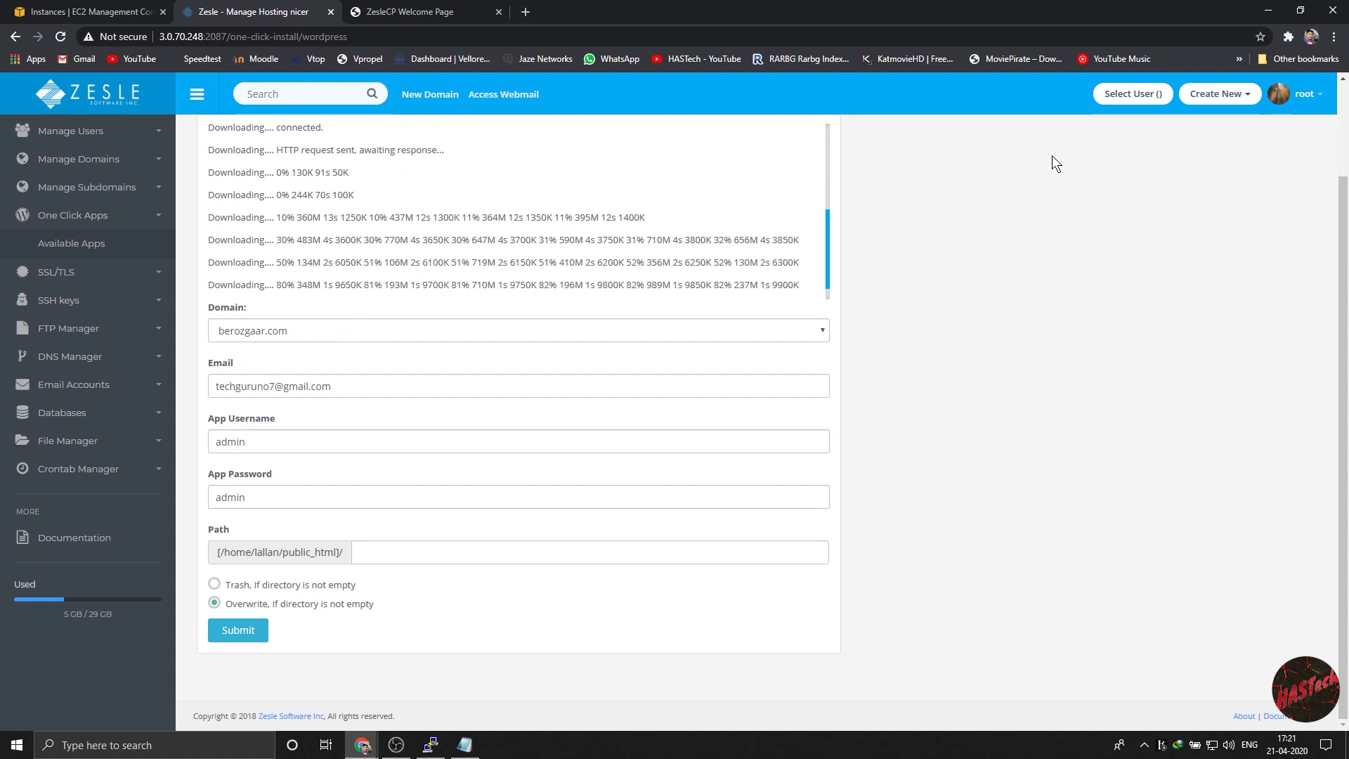
click(1315, 95)
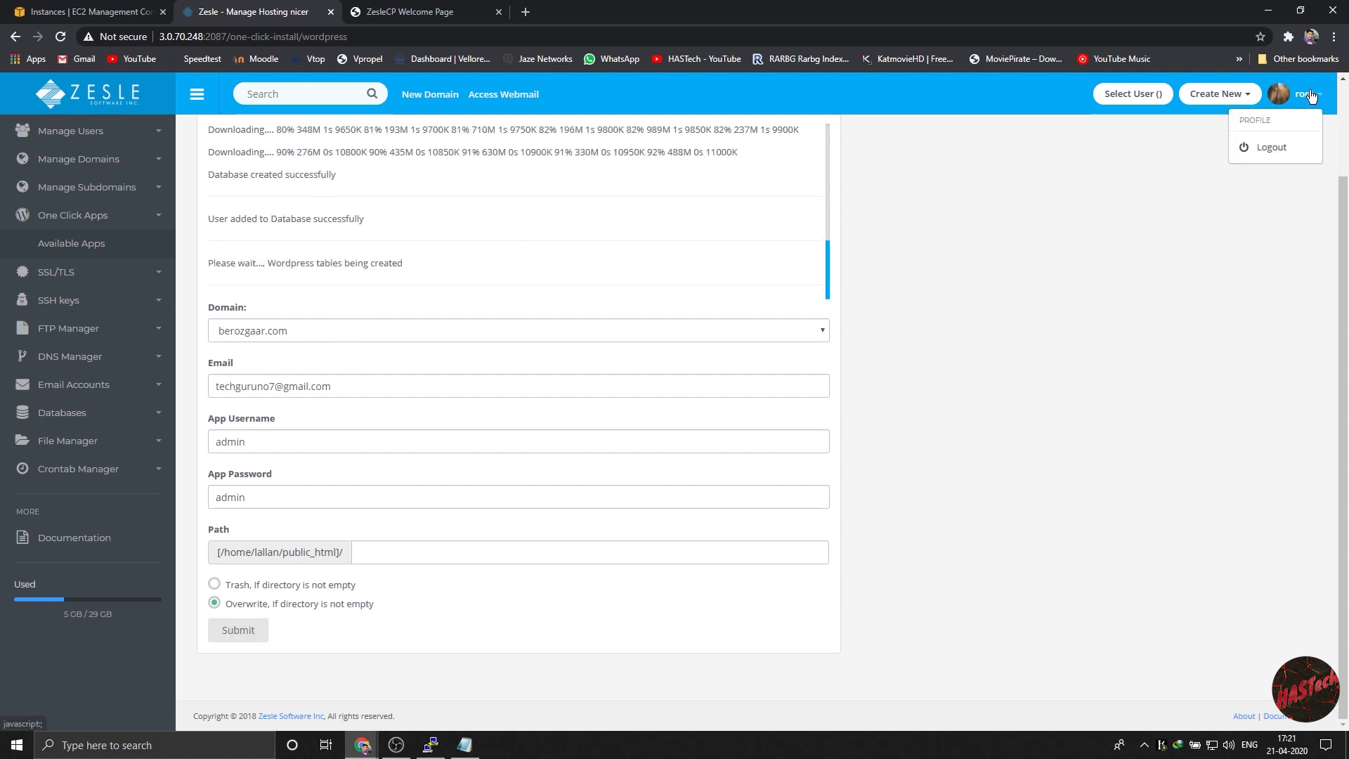
scroll(625, 314, up, 3)
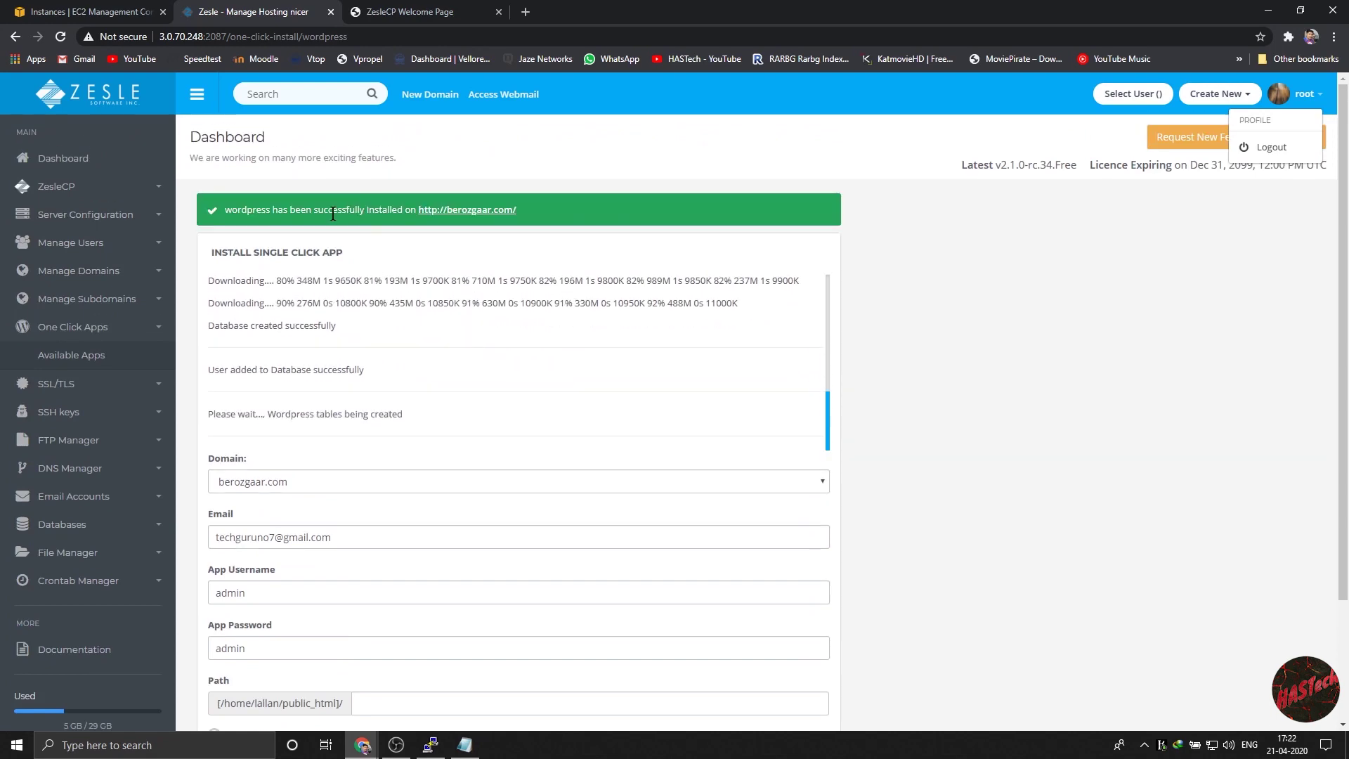
drag(245, 209, 584, 200)
click(565, 202)
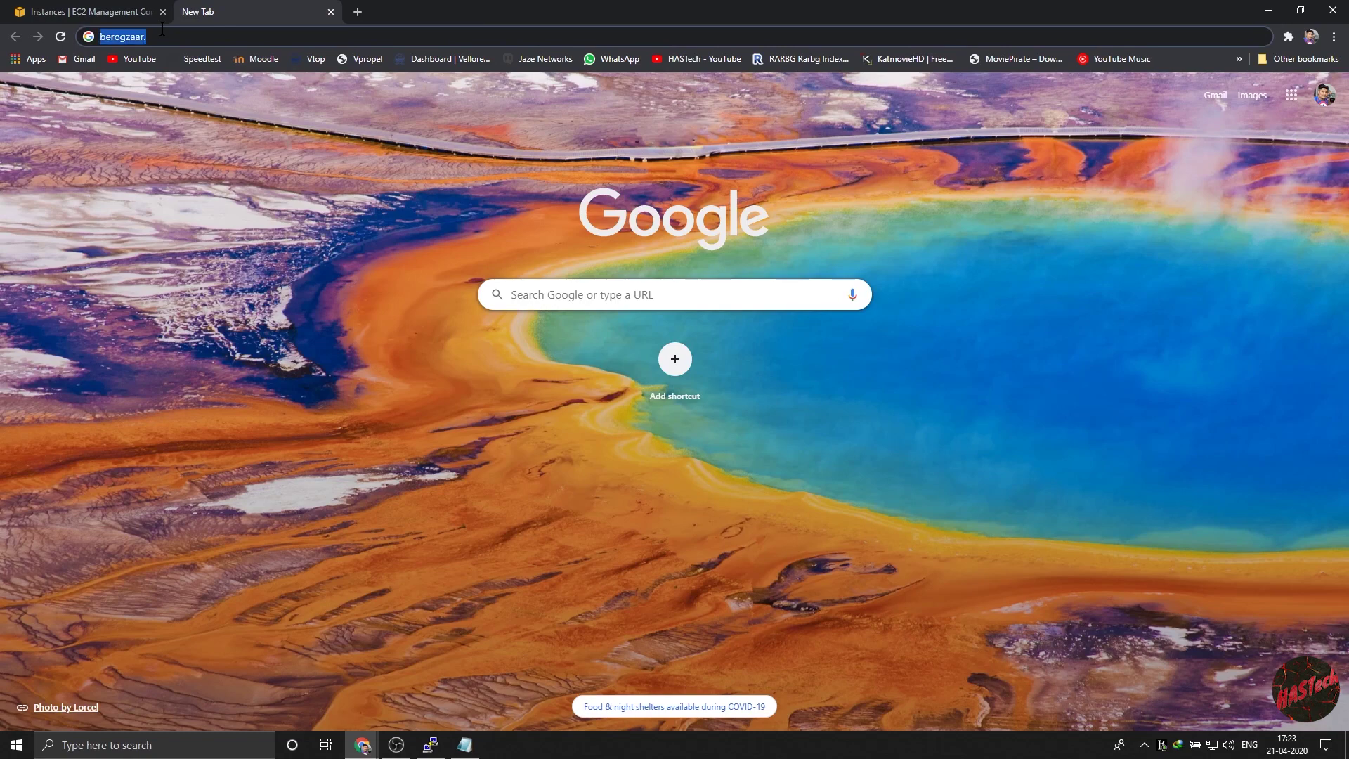
- Enter tech-trekkers.com/wp-admin in the new tab's address bar
text(tech-tr)
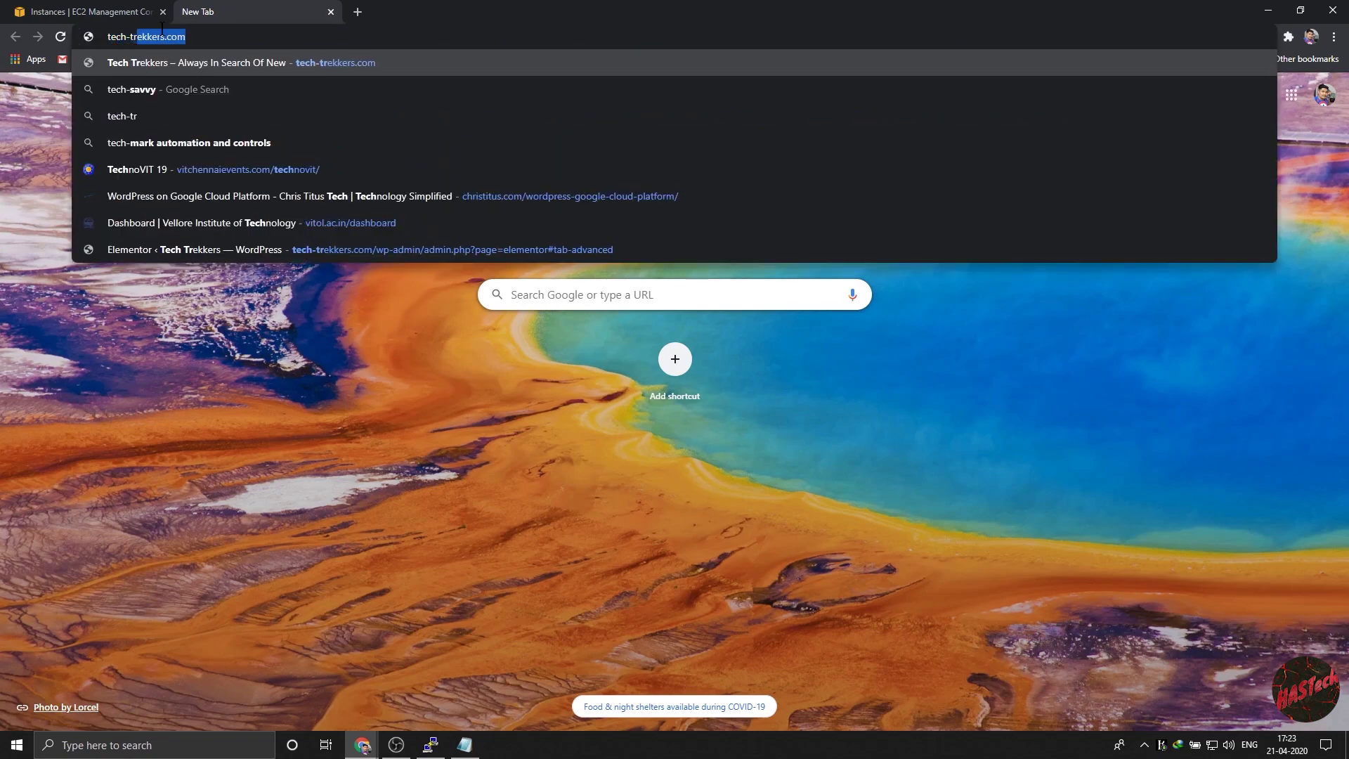
text(ekkers.com)
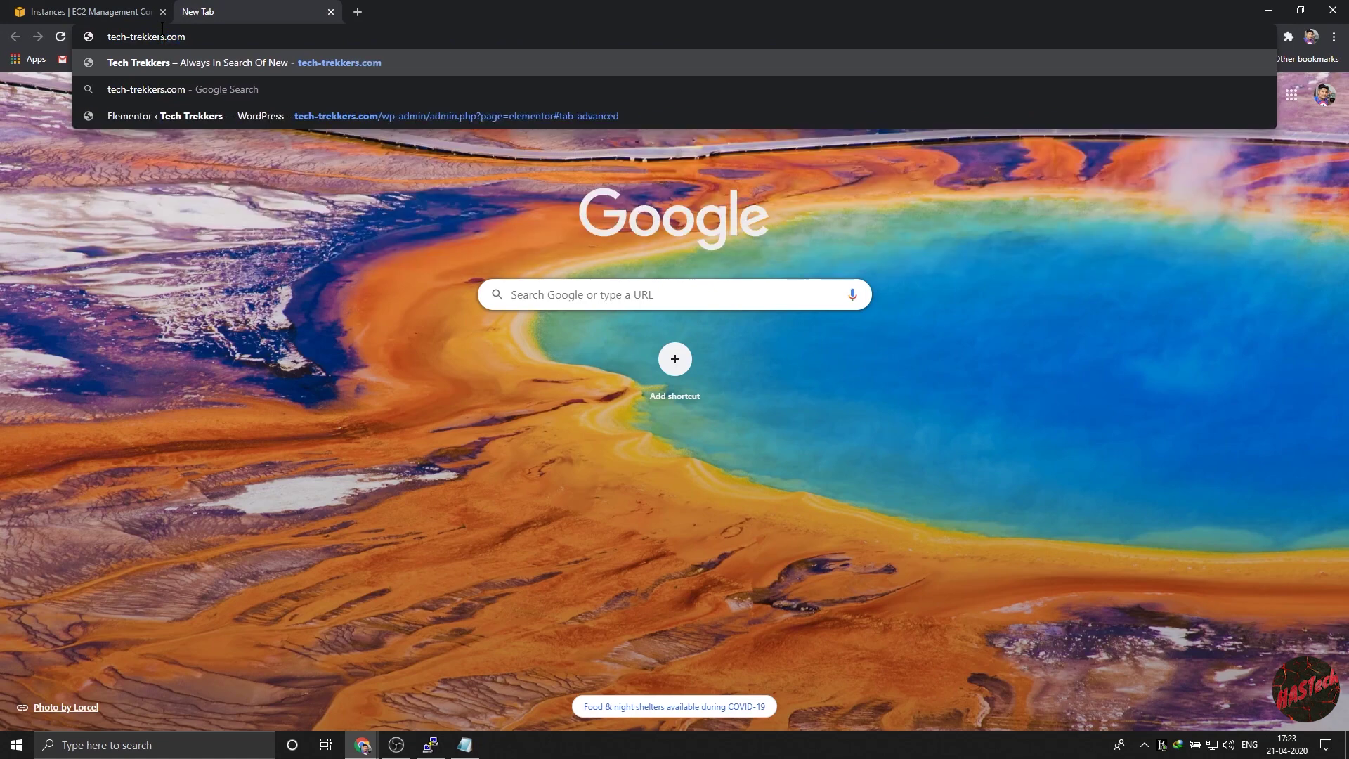
text(/wp)
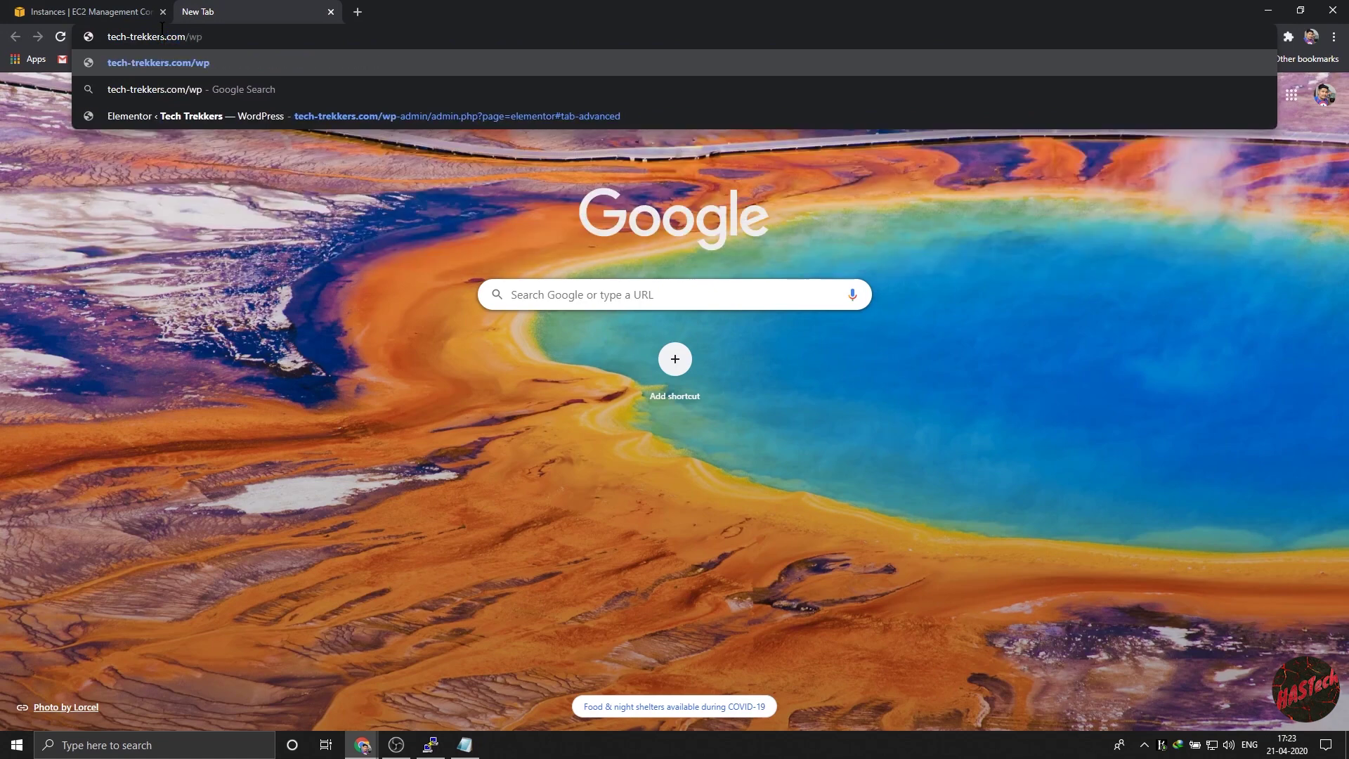
text(-admin/)
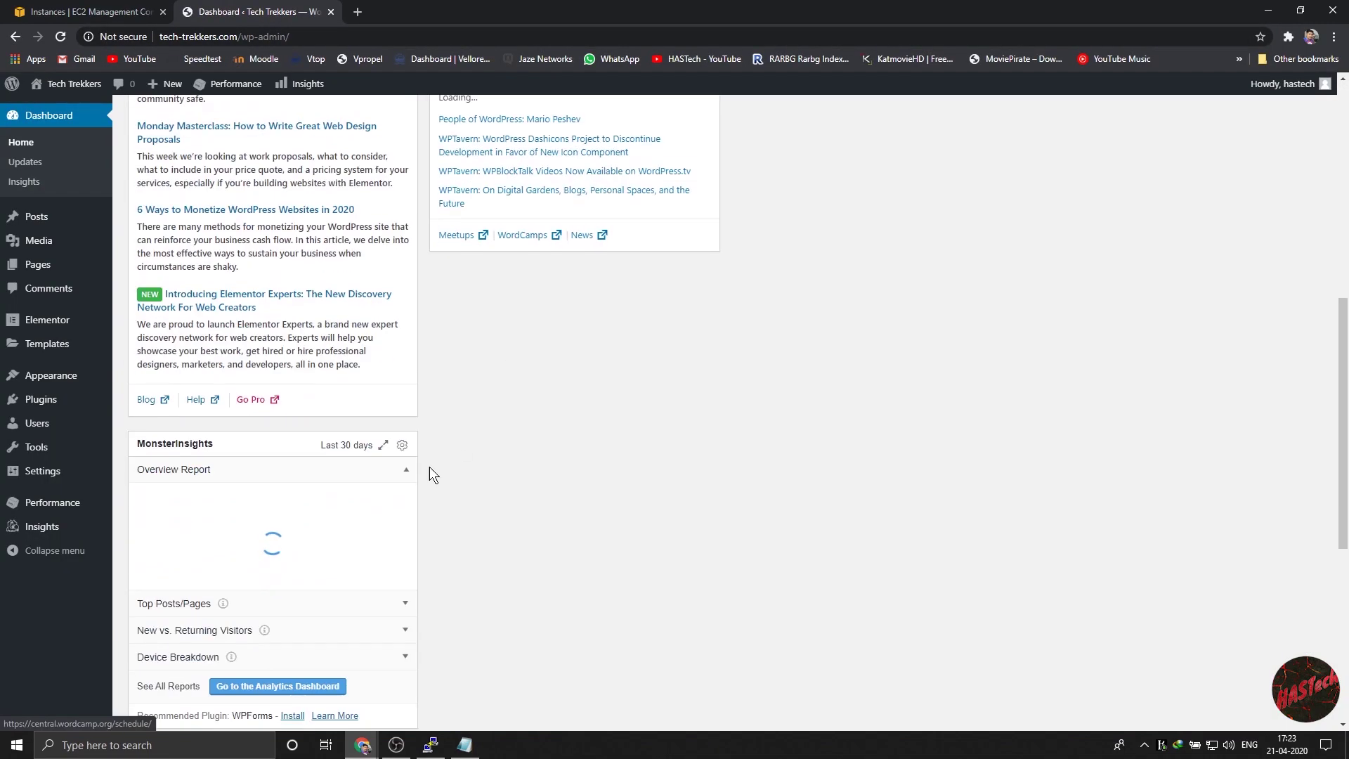
- Open Elementor's Templates page from the dashboard sidebar, showing no saved templates
scroll(394, 422, up, 8)
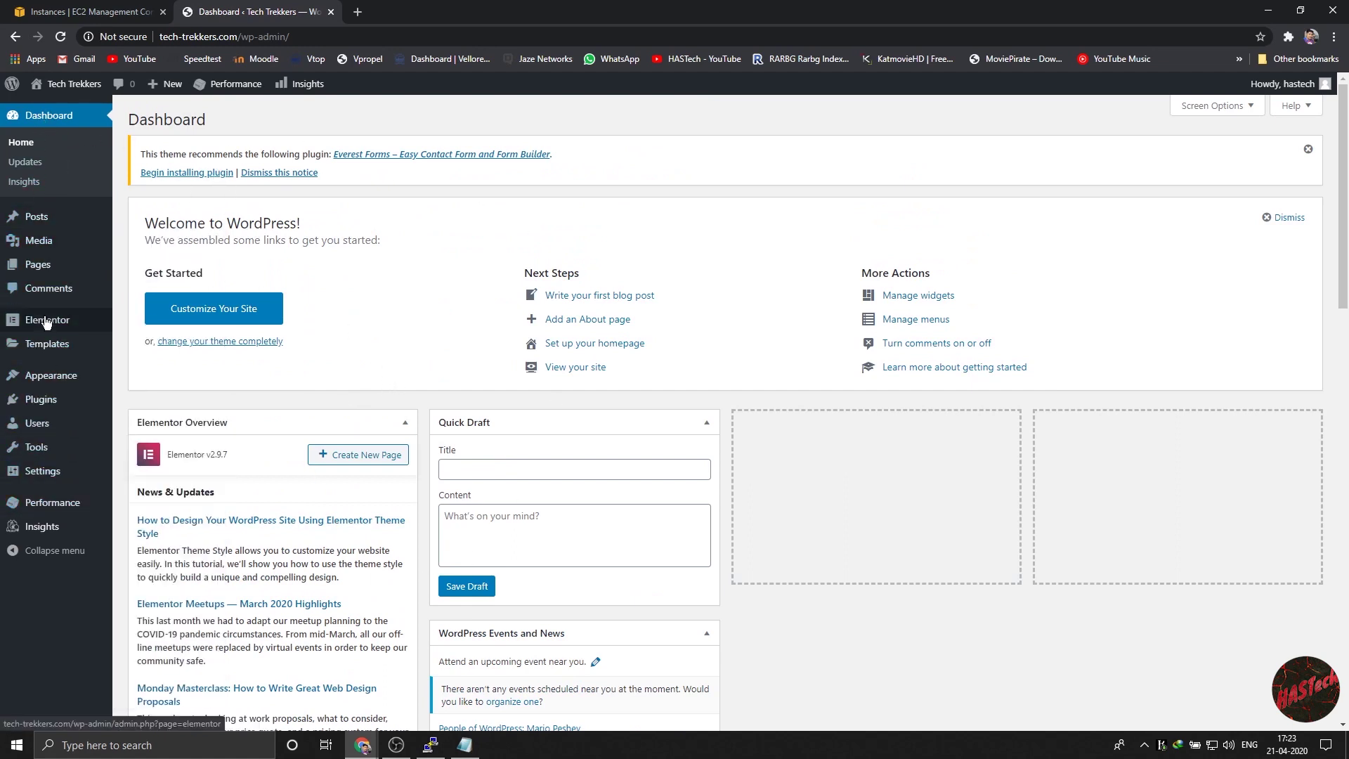
click(46, 359)
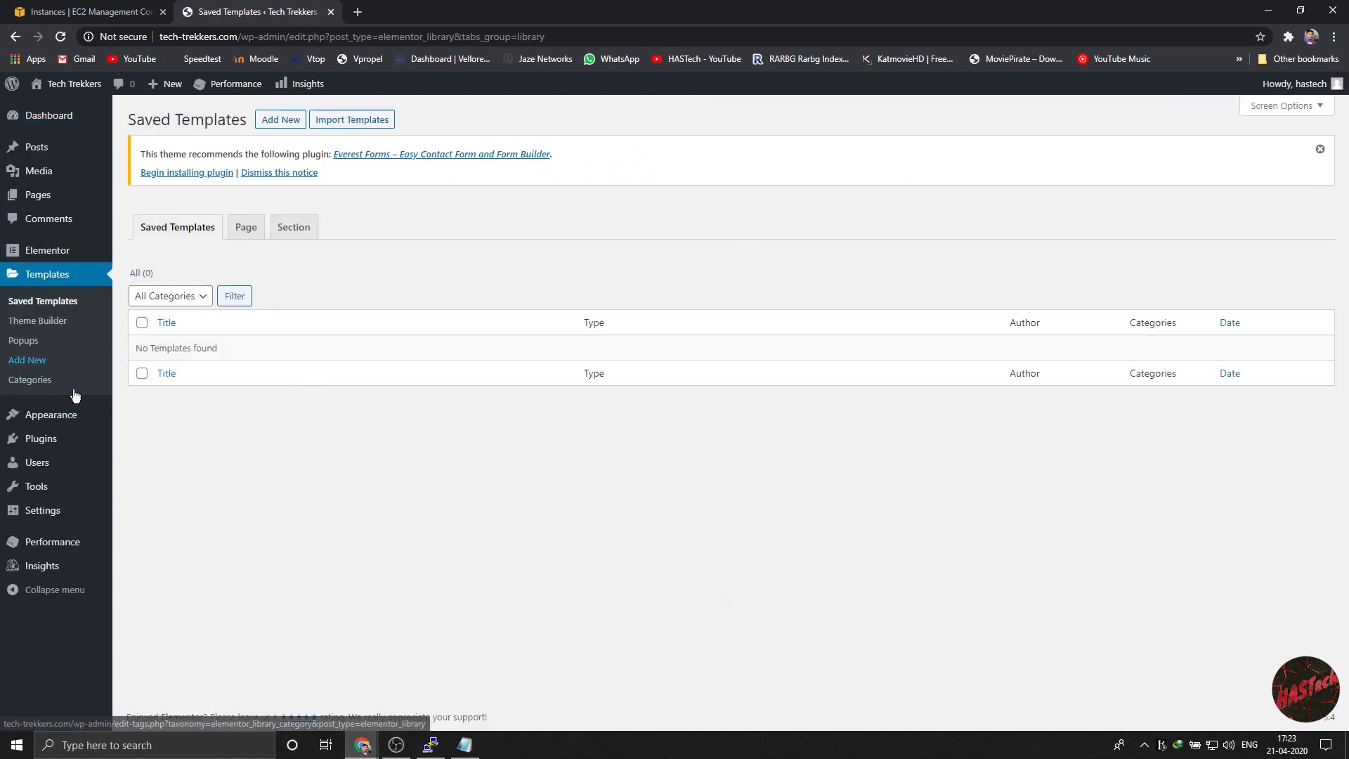
drag(400, 37, 583, 39)
drag(371, 77, 239, 84)
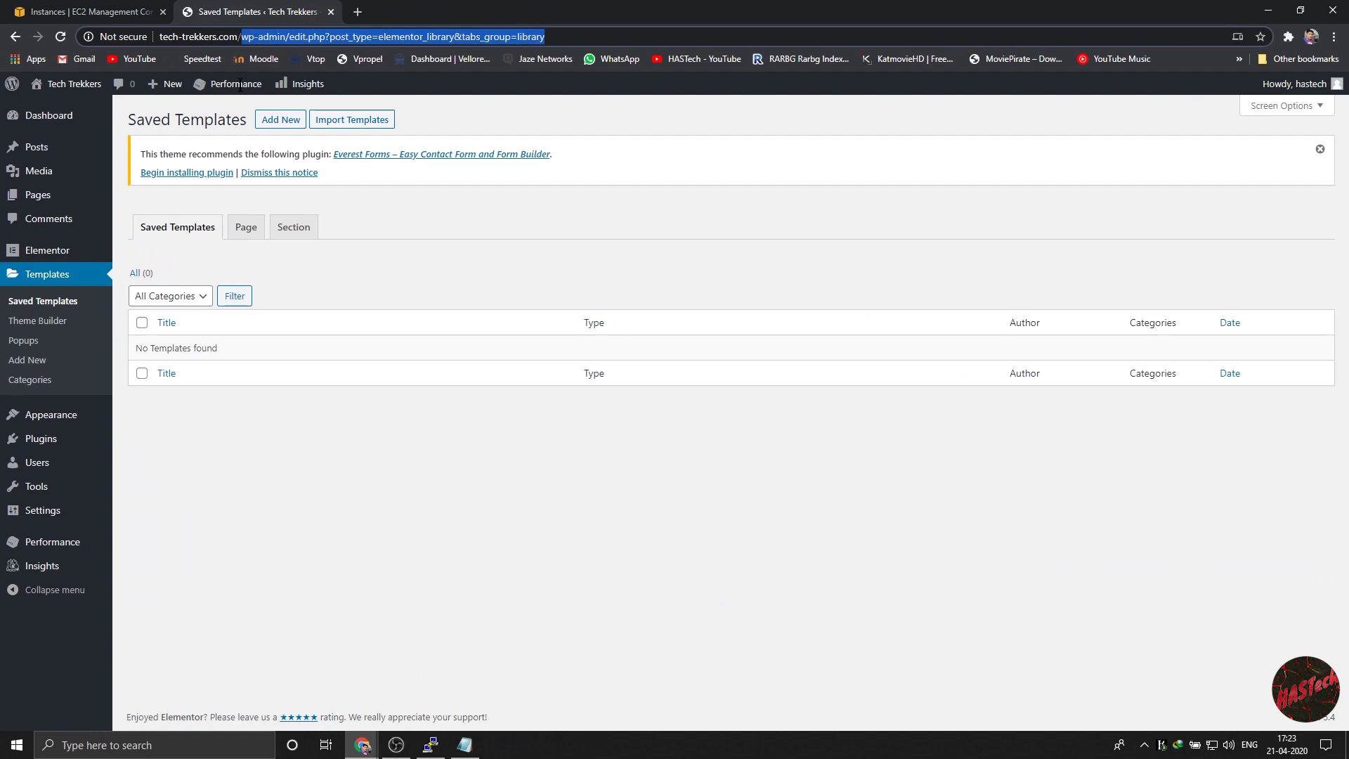
key(End)
click(681, 516)
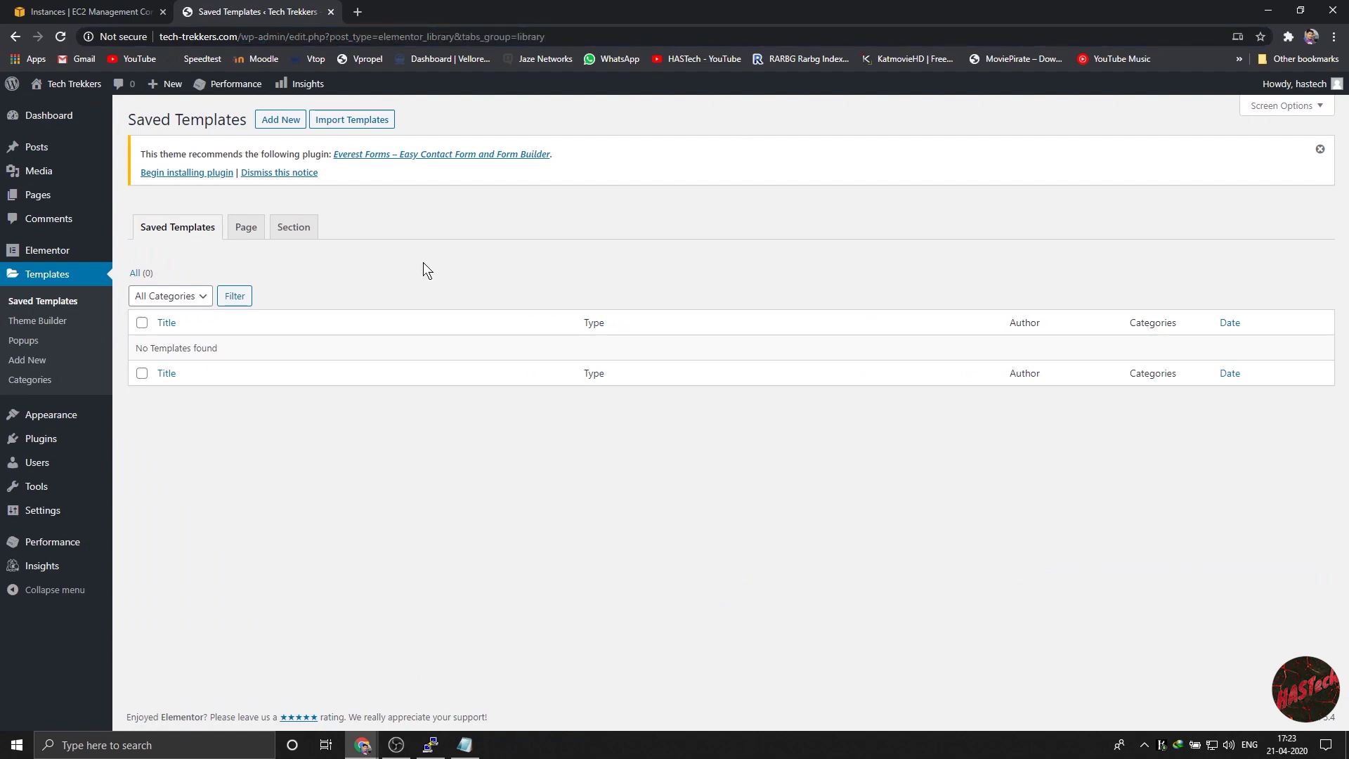